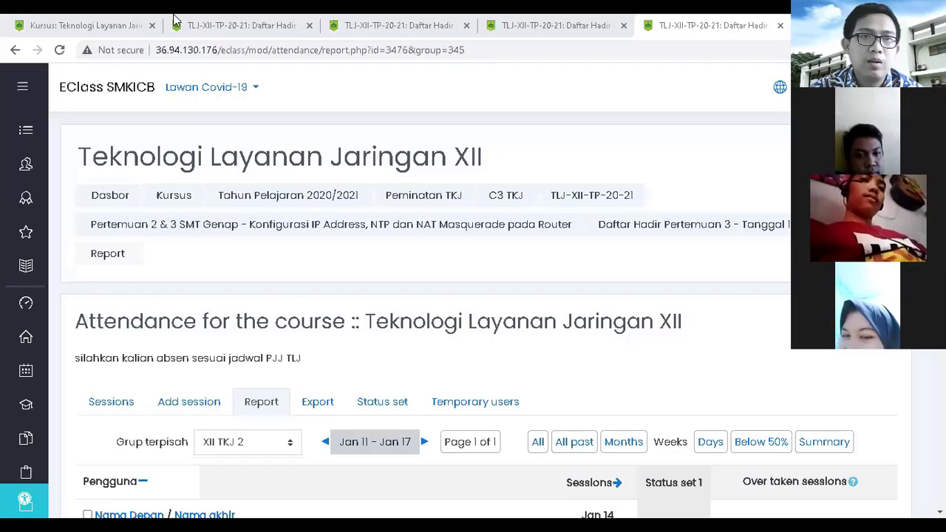
Step: Examine the XII TKJ 1 attendance report for the Jan 11 session, from the first student to the totals
{"action": "left_click", "coordinate": [175, 22]}
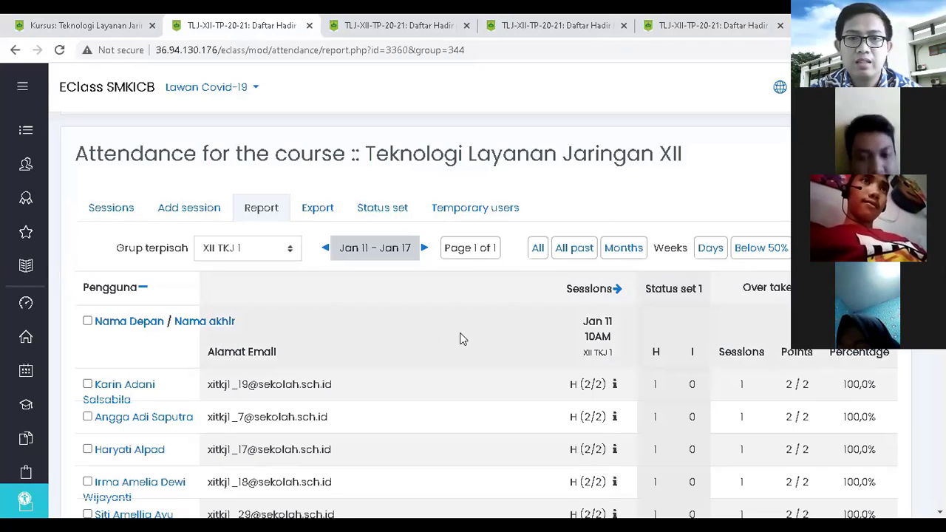
{"action": "scroll", "coordinate": [510, 331], "scroll_direction": "down", "scroll_amount": 10}
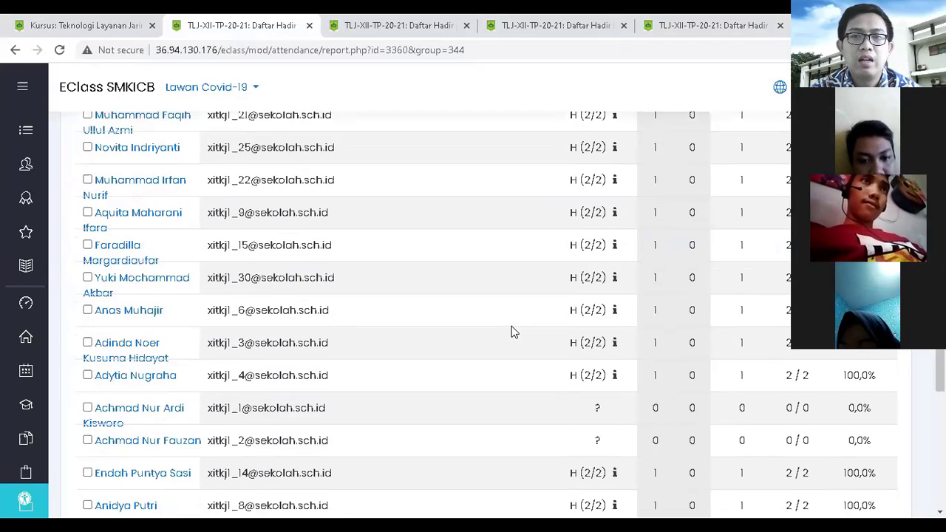
{"action": "scroll", "coordinate": [514, 332], "scroll_direction": "down", "scroll_amount": 1}
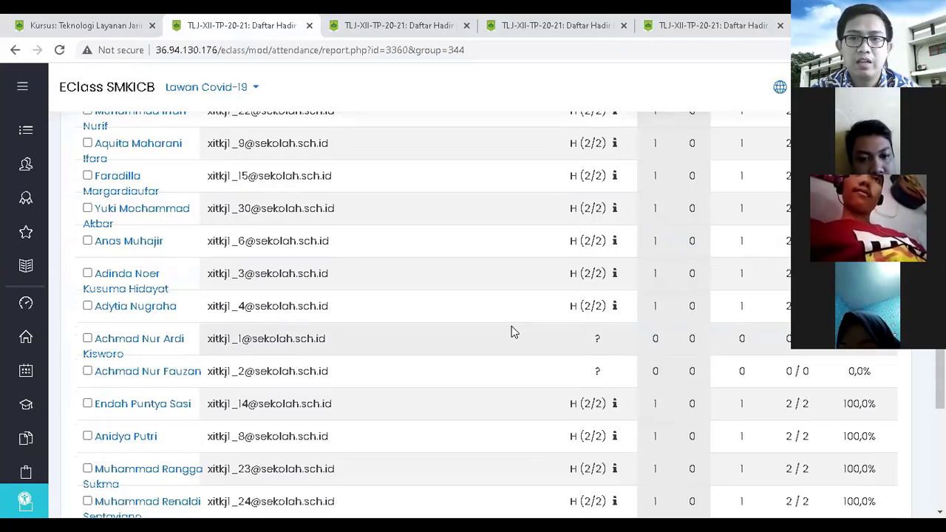
{"action": "scroll", "coordinate": [513, 332], "scroll_direction": "down", "scroll_amount": 2}
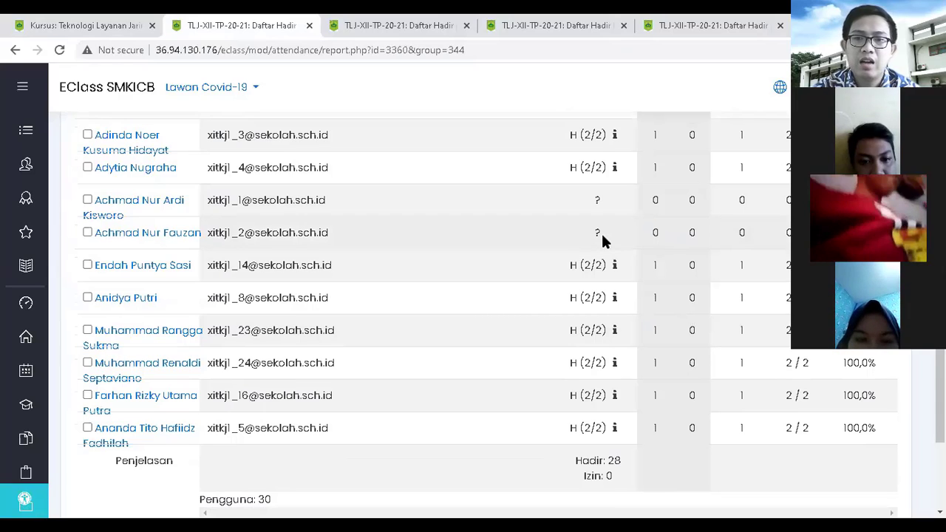
{"action": "scroll", "coordinate": [581, 241], "scroll_direction": "up", "scroll_amount": 15}
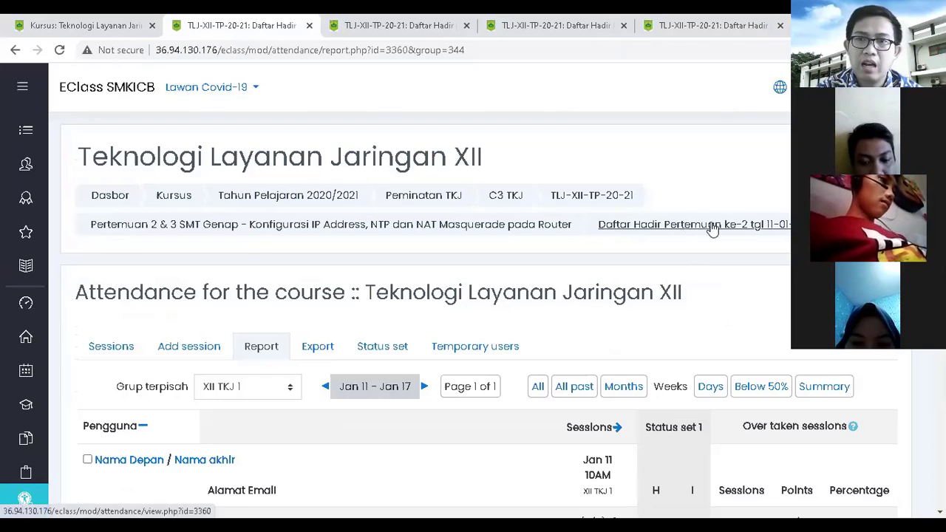
Step: Recheck the meeting 2 attendance list of XII TKJ 1 for students without a recorded status
{"action": "scroll", "coordinate": [716, 201], "scroll_direction": "down", "scroll_amount": 2}
{"action": "scroll", "coordinate": [716, 201], "scroll_direction": "up", "scroll_amount": 2}
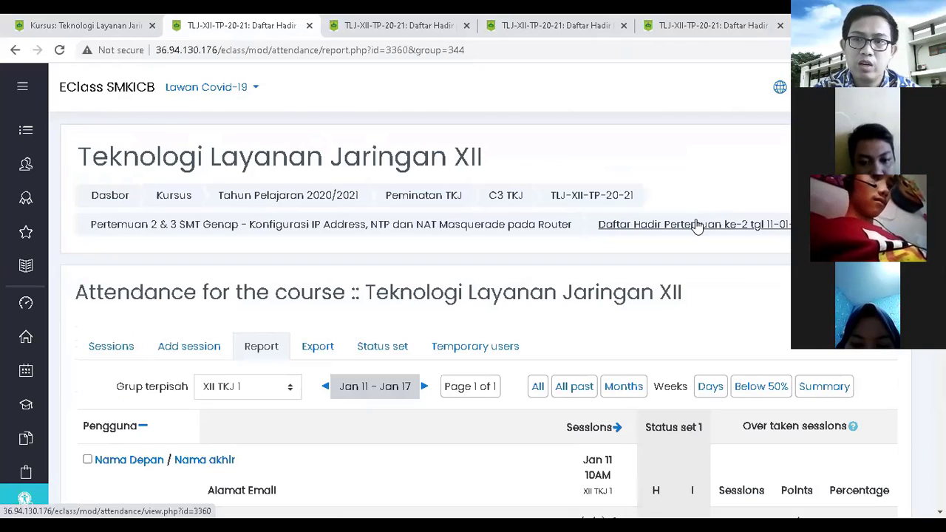
{"action": "scroll", "coordinate": [675, 255], "scroll_direction": "down", "scroll_amount": 4}
{"action": "scroll", "coordinate": [675, 259], "scroll_direction": "up", "scroll_amount": 2}
{"action": "scroll", "coordinate": [675, 260], "scroll_direction": "down", "scroll_amount": 8}
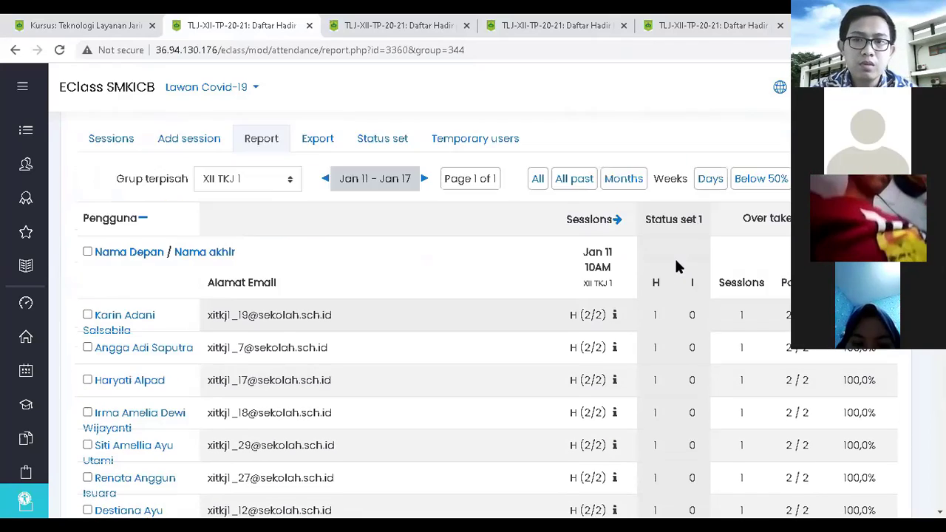
{"action": "scroll", "coordinate": [614, 289], "scroll_direction": "down", "scroll_amount": 6}
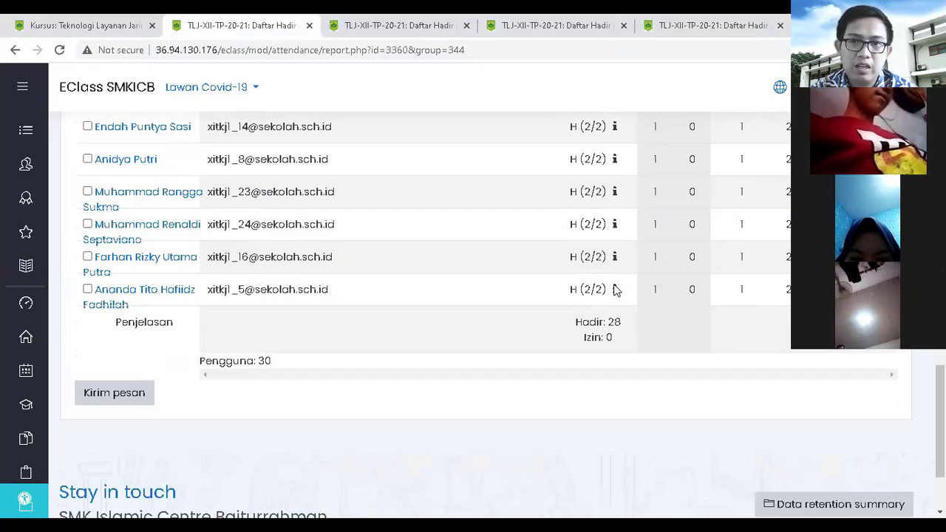
{"action": "scroll", "coordinate": [615, 289], "scroll_direction": "up", "scroll_amount": 5}
{"action": "scroll", "coordinate": [584, 281], "scroll_direction": "down", "scroll_amount": 2}
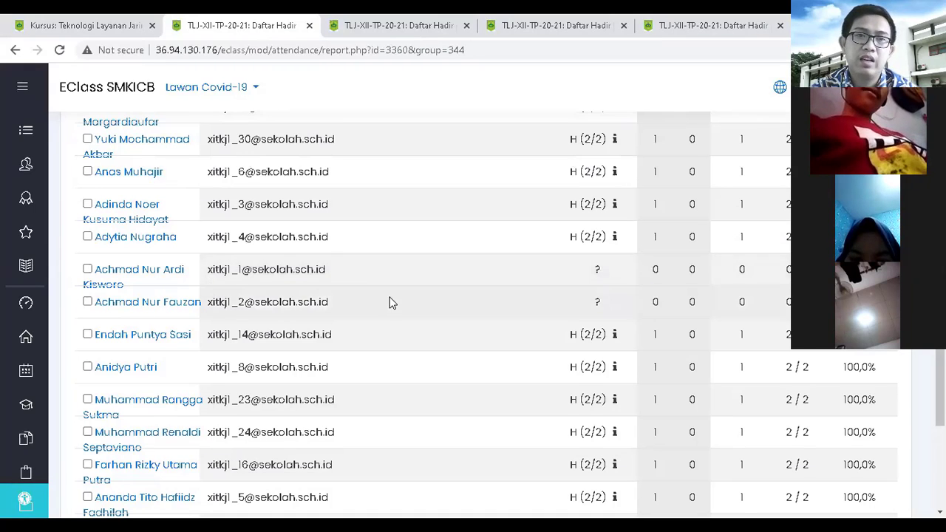
{"action": "scroll", "coordinate": [388, 302], "scroll_direction": "up", "scroll_amount": 4}
{"action": "scroll", "coordinate": [303, 243], "scroll_direction": "down", "scroll_amount": 4}
{"action": "scroll", "coordinate": [409, 291], "scroll_direction": "up", "scroll_amount": 5}
Step: Review the XII TKJ 2 attendance report for the Jan 11 session, including missing statuses and the attendance totals
{"action": "left_click", "coordinate": [351, 27]}
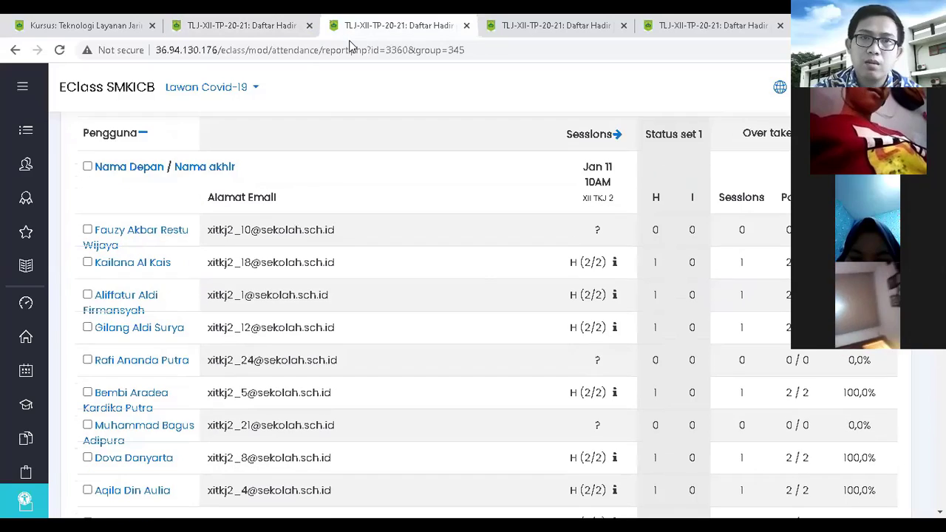
{"action": "scroll", "coordinate": [301, 251], "scroll_direction": "up", "scroll_amount": 4}
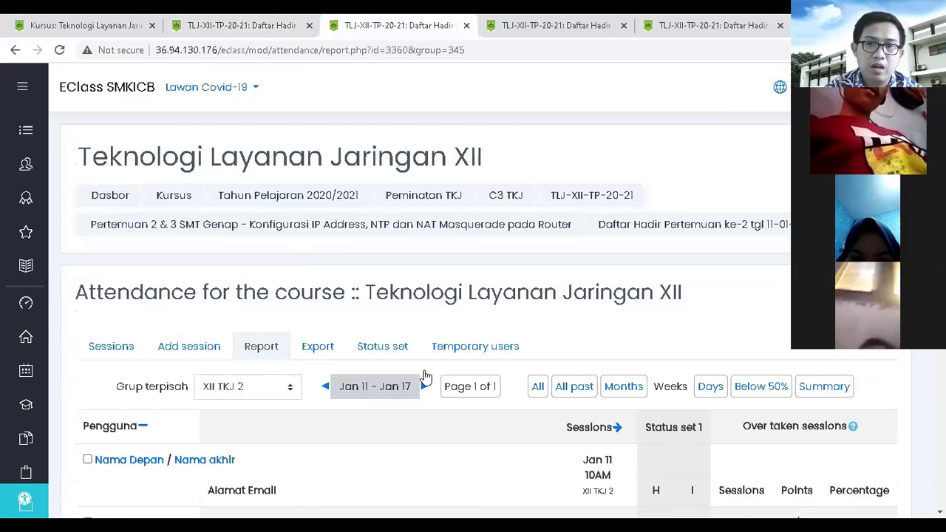
{"action": "scroll", "coordinate": [422, 376], "scroll_direction": "down", "scroll_amount": 5}
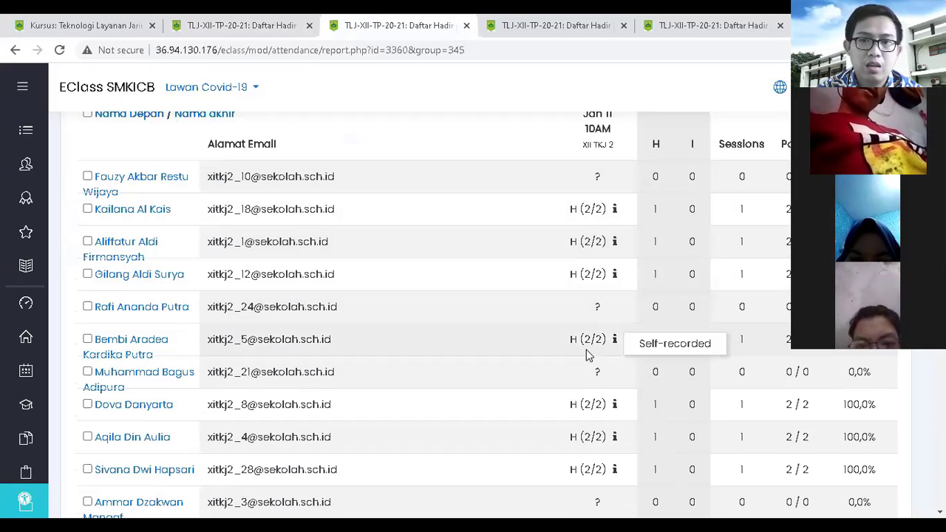
{"action": "scroll", "coordinate": [602, 379], "scroll_direction": "down", "scroll_amount": 3}
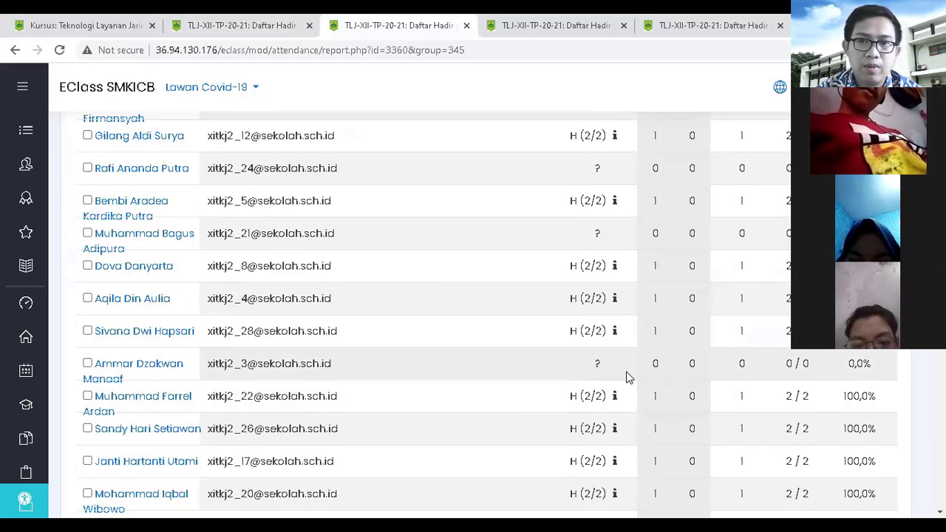
{"action": "scroll", "coordinate": [625, 375], "scroll_direction": "down", "scroll_amount": 7}
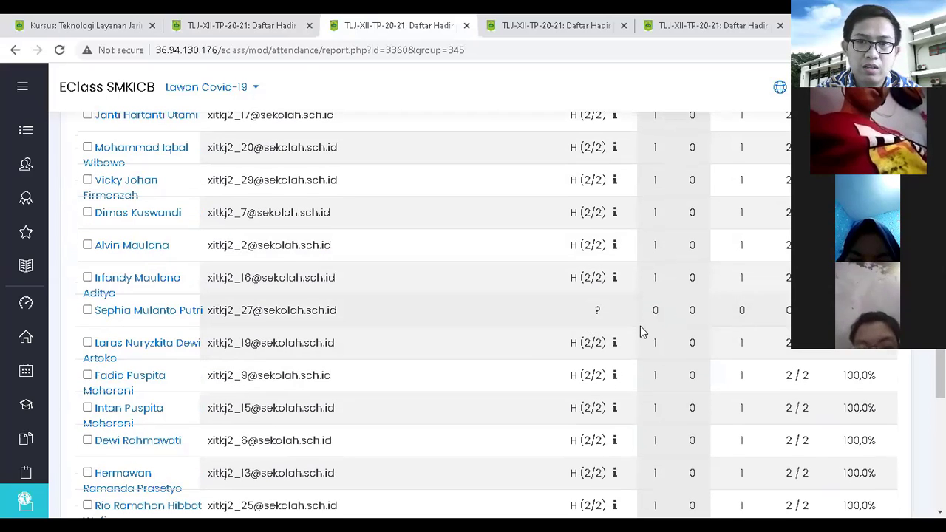
{"action": "scroll", "coordinate": [641, 332], "scroll_direction": "down", "scroll_amount": 5}
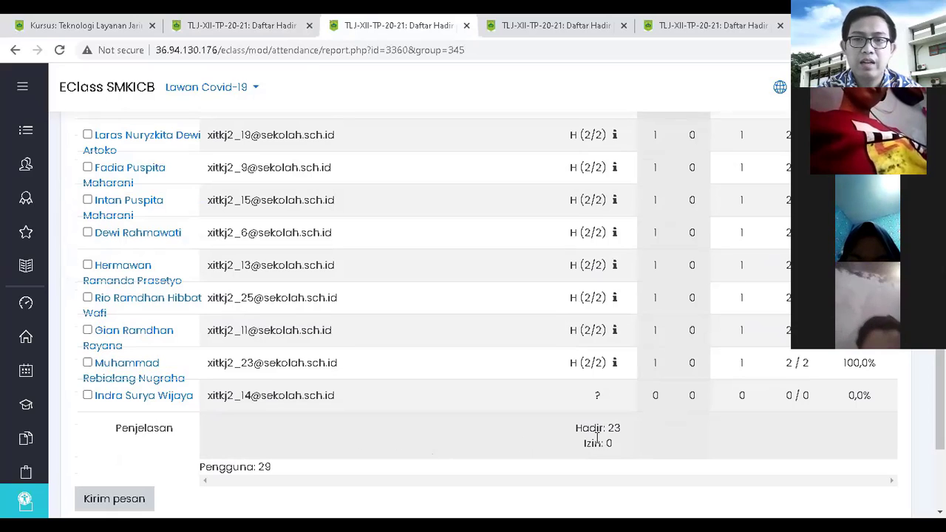
{"action": "scroll", "coordinate": [532, 399], "scroll_direction": "up", "scroll_amount": 15}
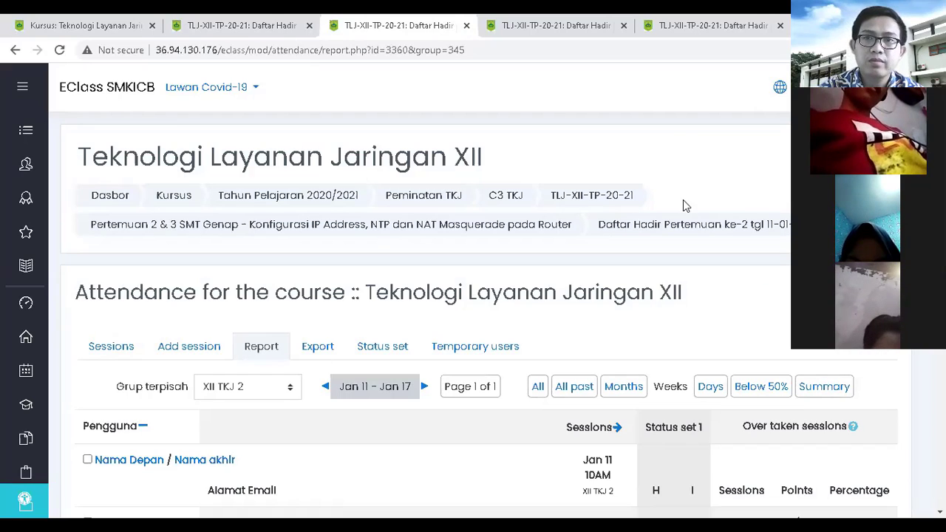
Step: Look through the XII TKJ 1 attendance report for the Jan 14 session of meeting 3
{"action": "left_click", "coordinate": [537, 37]}
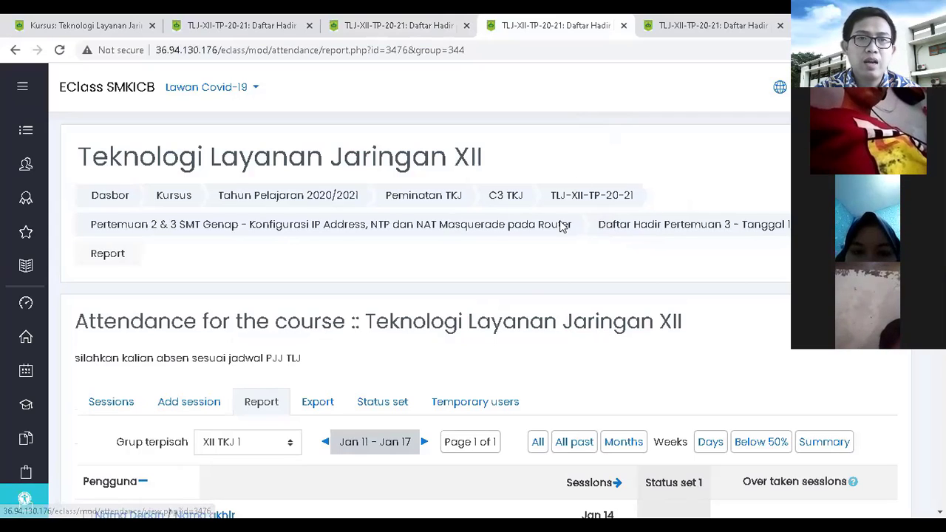
{"action": "scroll", "coordinate": [515, 273], "scroll_direction": "down", "scroll_amount": 3}
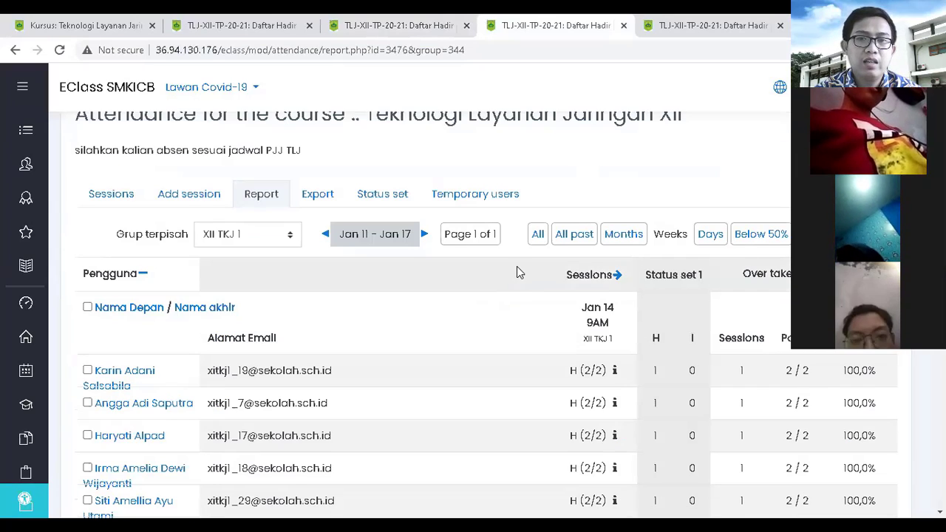
{"action": "scroll", "coordinate": [517, 272], "scroll_direction": "up", "scroll_amount": 1}
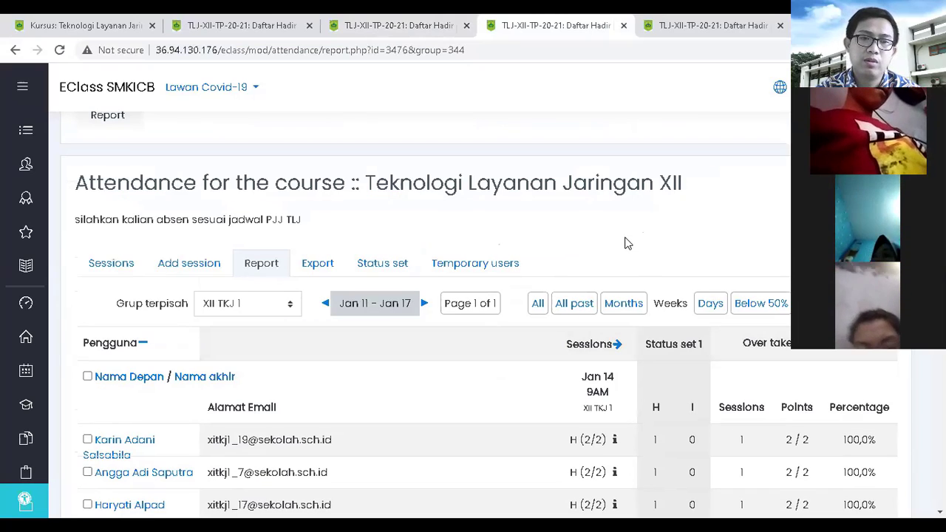
{"action": "scroll", "coordinate": [625, 246], "scroll_direction": "down", "scroll_amount": 2}
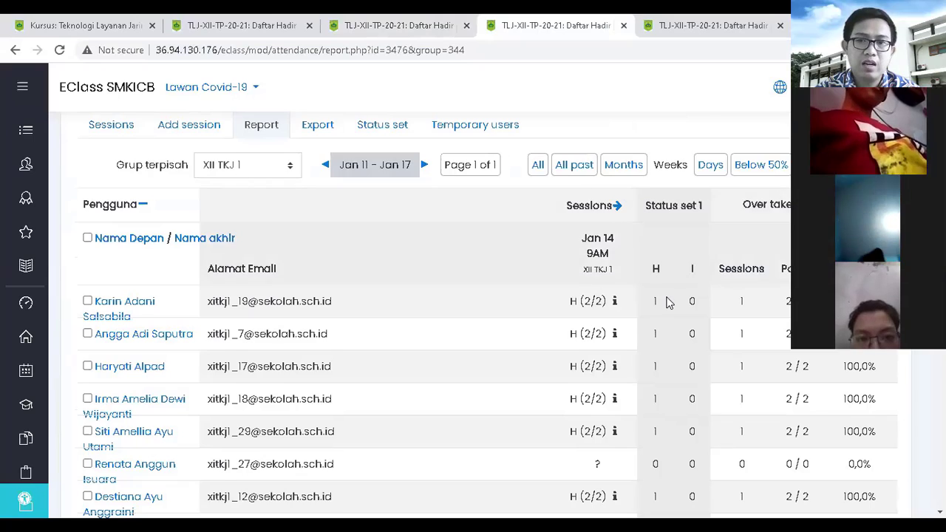
{"action": "scroll", "coordinate": [667, 302], "scroll_direction": "down", "scroll_amount": 4}
{"action": "scroll", "coordinate": [667, 302], "scroll_direction": "down", "scroll_amount": 4}
{"action": "scroll", "coordinate": [382, 222], "scroll_direction": "up", "scroll_amount": 11}
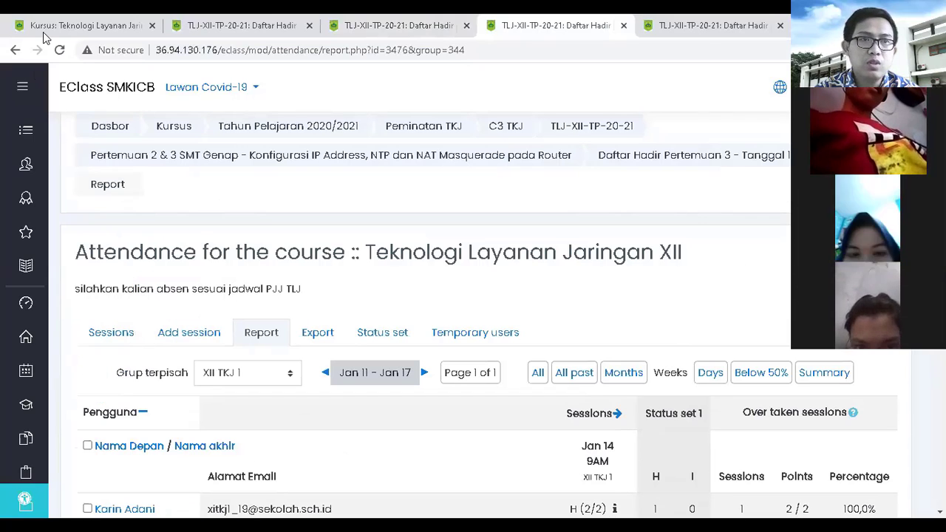
Step: Reload the Jan 14 attendance reports of both XII TKJ 1 and XII TKJ 2
{"action": "left_click", "coordinate": [60, 49]}
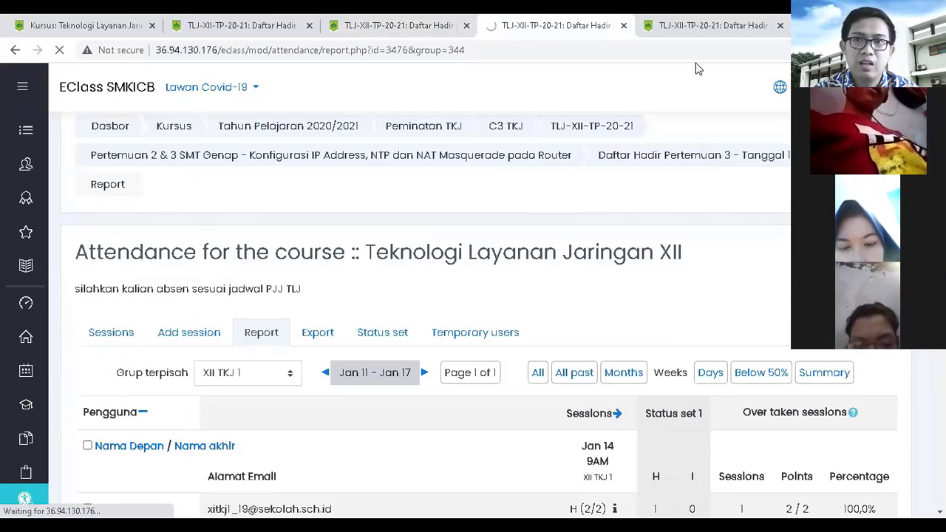
{"action": "left_click", "coordinate": [706, 26]}
{"action": "left_click", "coordinate": [60, 50]}
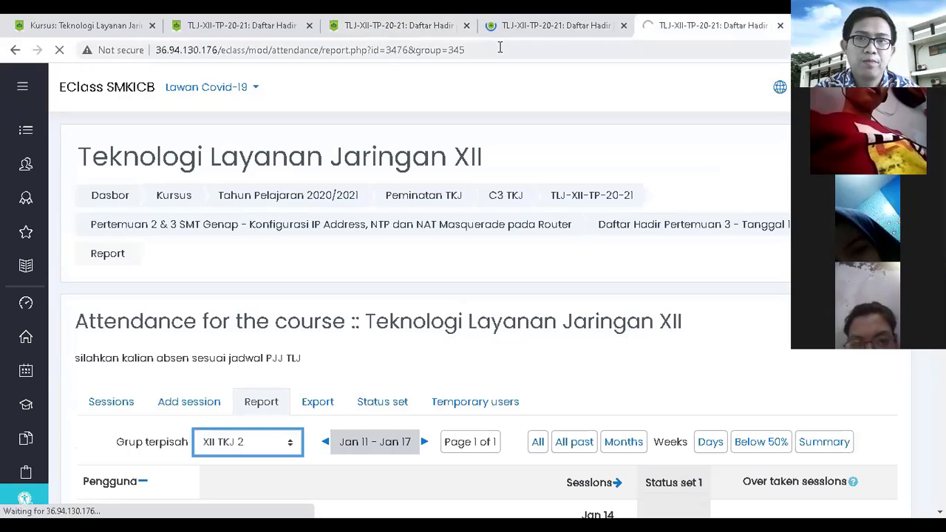
Step: Check the refreshed Jan 14 attendance report of XII TKJ 1 for students who have not recorded attendance
{"action": "left_click", "coordinate": [546, 26]}
{"action": "scroll", "coordinate": [553, 227], "scroll_direction": "down", "scroll_amount": 4}
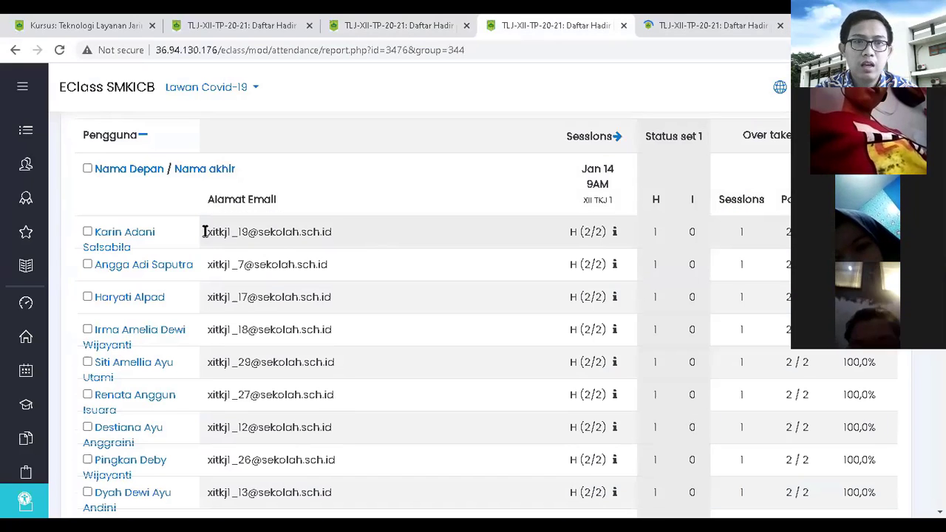
{"action": "scroll", "coordinate": [373, 190], "scroll_direction": "up", "scroll_amount": 3}
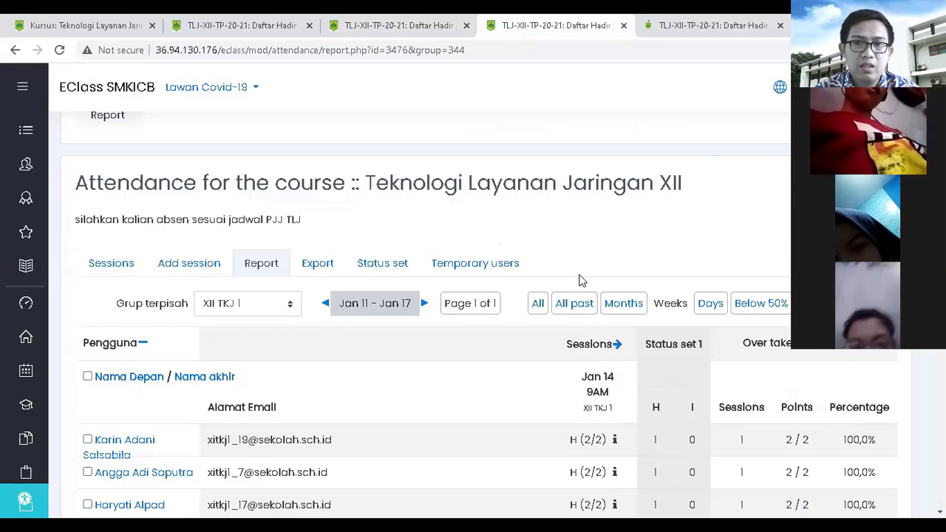
{"action": "scroll", "coordinate": [587, 280], "scroll_direction": "down", "scroll_amount": 10}
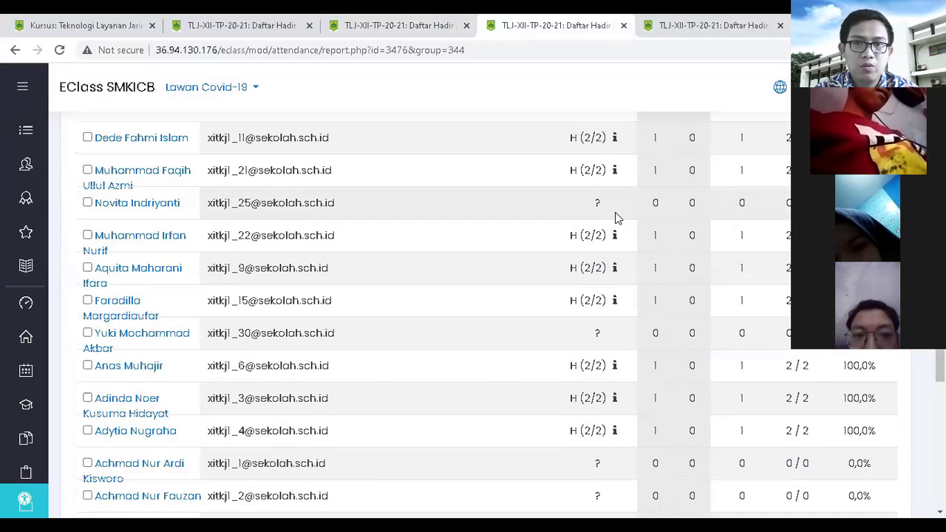
{"action": "scroll", "coordinate": [606, 342], "scroll_direction": "down", "scroll_amount": 2}
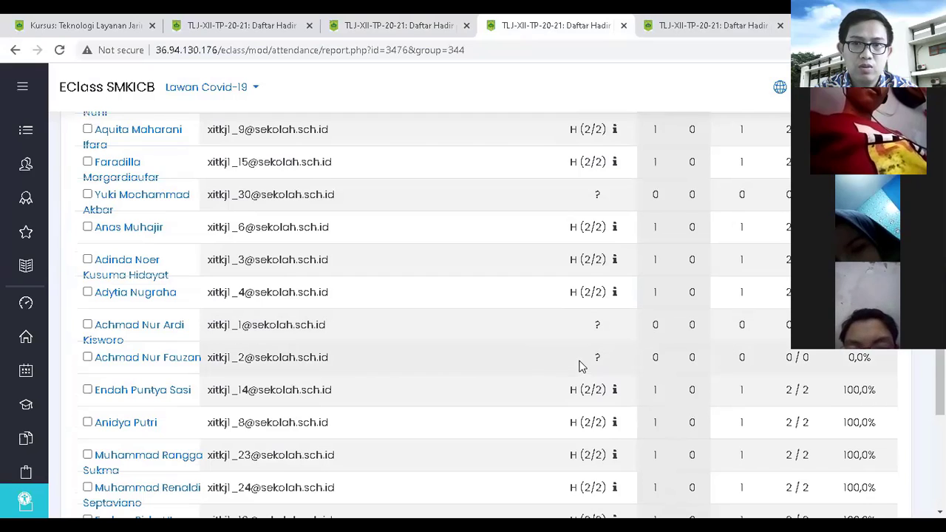
{"action": "scroll", "coordinate": [596, 351], "scroll_direction": "down", "scroll_amount": 4}
{"action": "scroll", "coordinate": [630, 314], "scroll_direction": "up", "scroll_amount": 5}
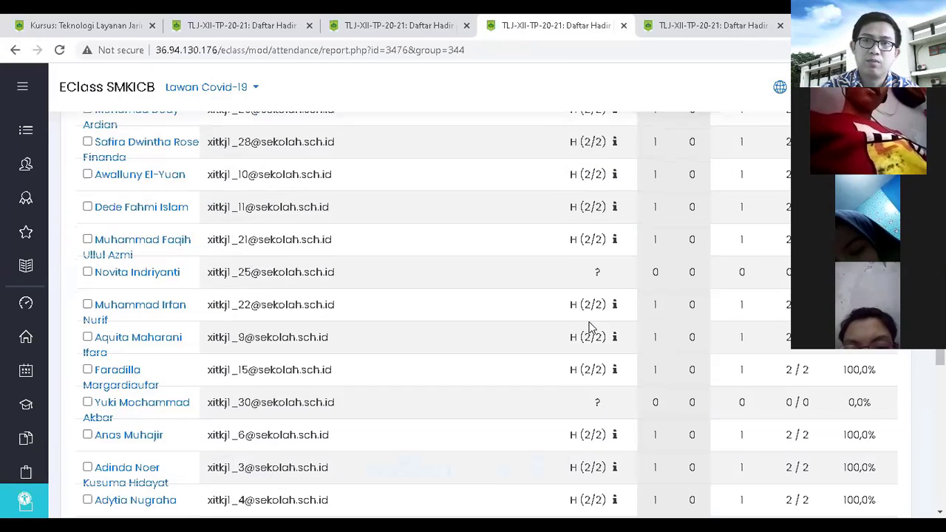
{"action": "scroll", "coordinate": [640, 274], "scroll_direction": "up", "scroll_amount": 5}
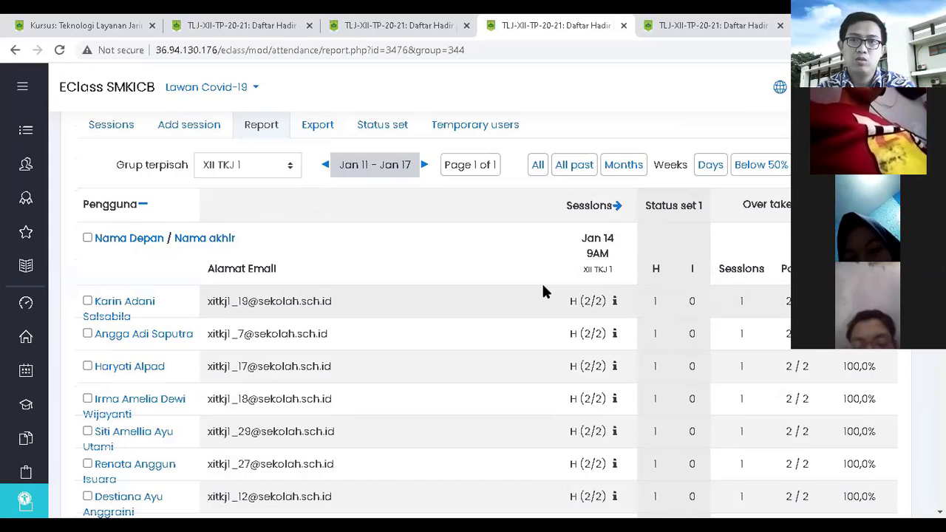
Step: Review the refreshed Jan 14 attendance report of XII TKJ 2 for missing statuses and the attendance totals
{"action": "key", "text": "ctrl+Tab"}
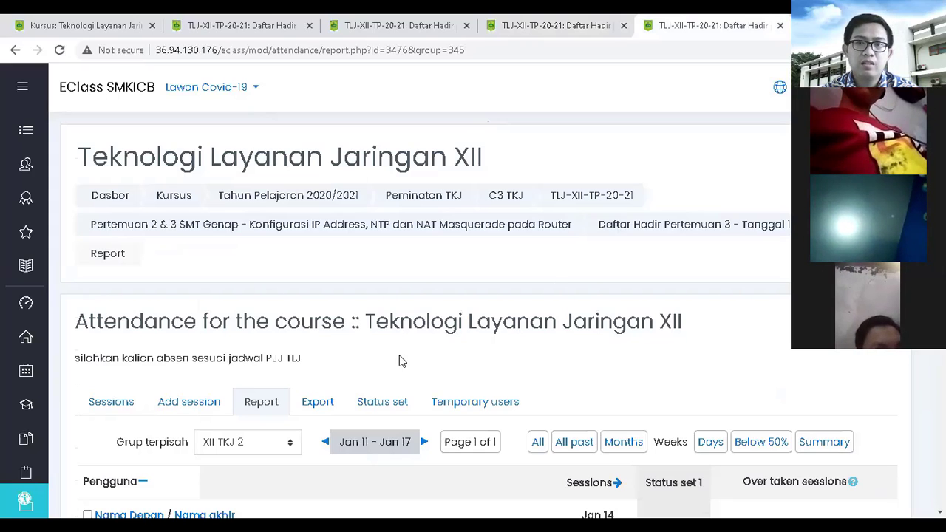
{"action": "scroll", "coordinate": [552, 287], "scroll_direction": "down", "scroll_amount": 5}
{"action": "scroll", "coordinate": [629, 257], "scroll_direction": "up", "scroll_amount": 1}
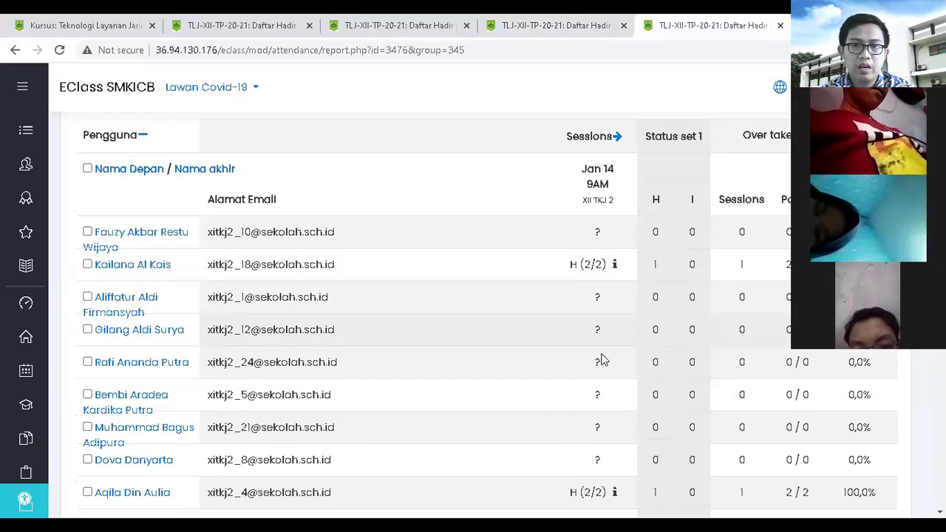
{"action": "scroll", "coordinate": [600, 351], "scroll_direction": "down", "scroll_amount": 1}
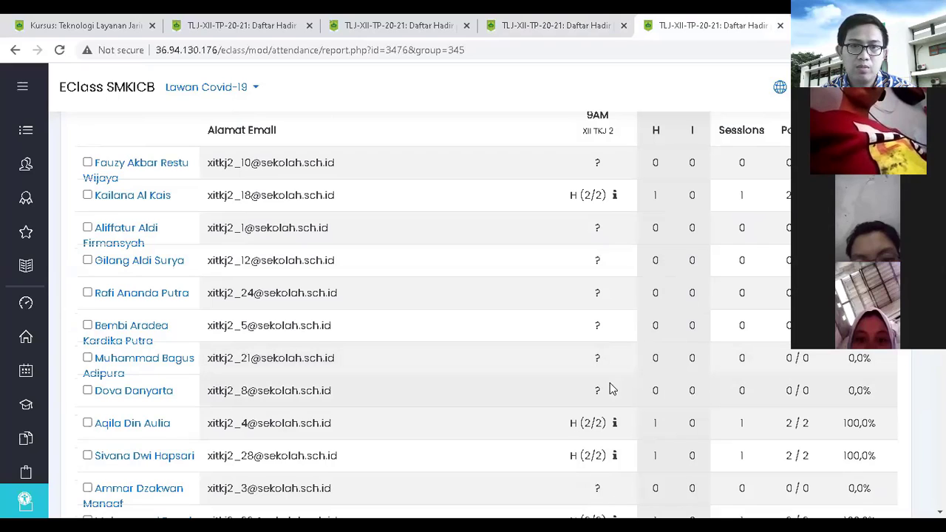
{"action": "scroll", "coordinate": [613, 378], "scroll_direction": "down", "scroll_amount": 2}
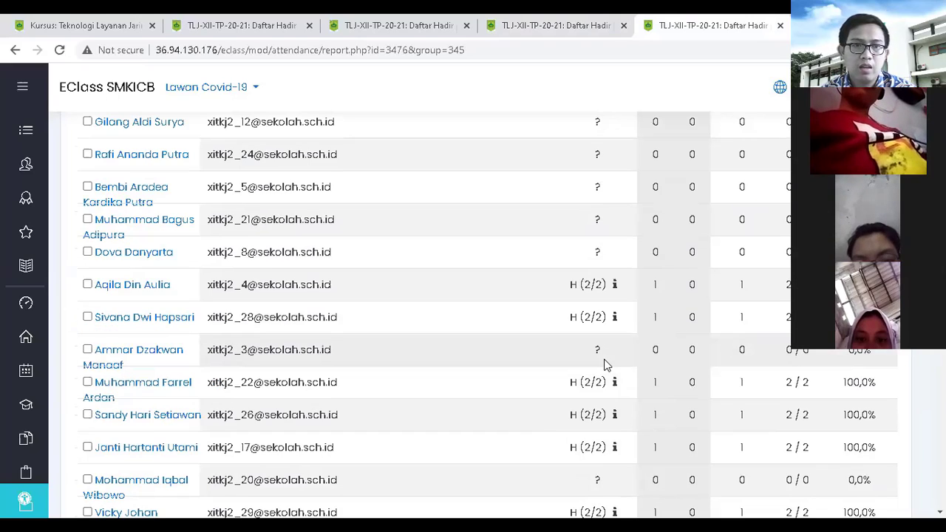
{"action": "scroll", "coordinate": [604, 364], "scroll_direction": "down", "scroll_amount": 2}
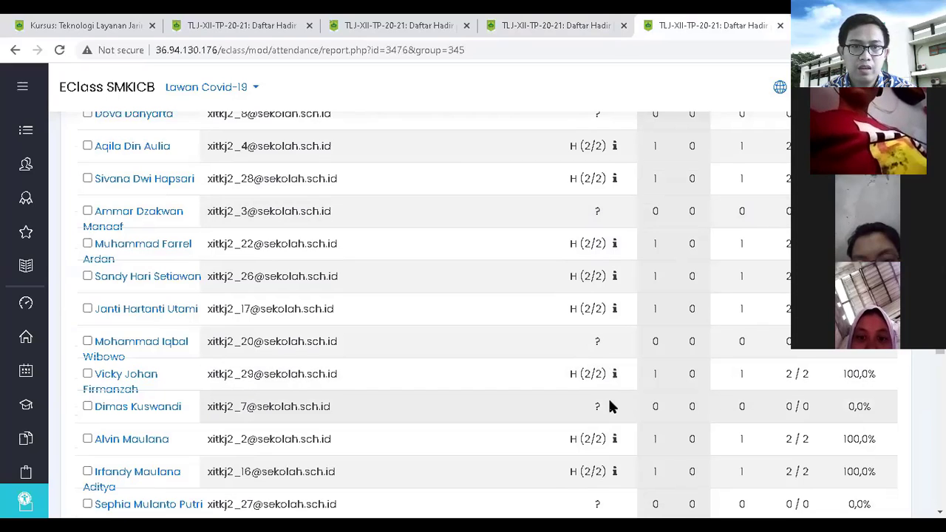
{"action": "scroll", "coordinate": [627, 396], "scroll_direction": "down", "scroll_amount": 2}
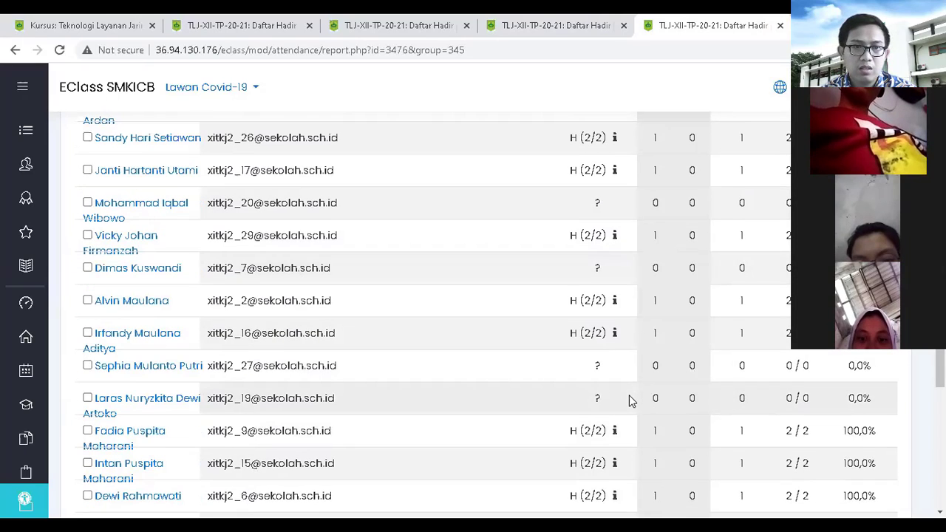
{"action": "scroll", "coordinate": [638, 405], "scroll_direction": "down", "scroll_amount": 1}
{"action": "scroll", "coordinate": [640, 406], "scroll_direction": "down", "scroll_amount": 3}
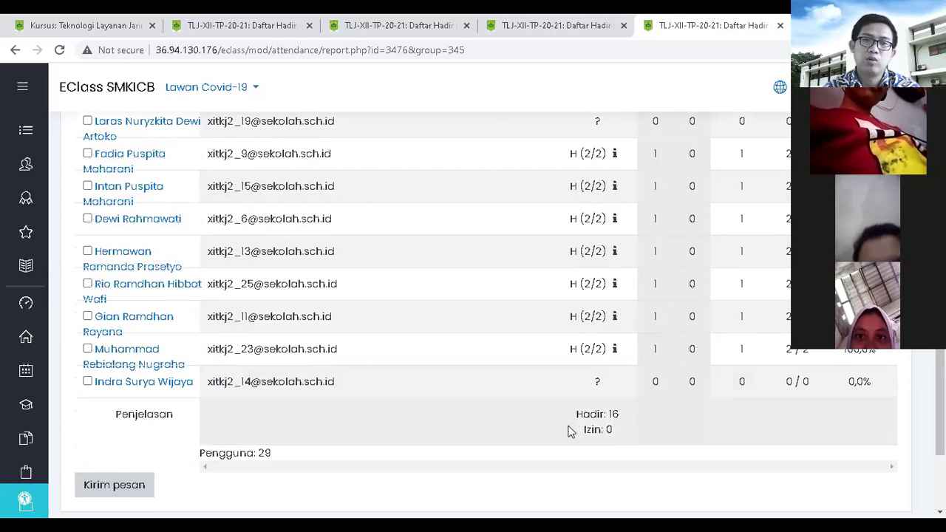
{"action": "scroll", "coordinate": [612, 411], "scroll_direction": "up", "scroll_amount": 5}
{"action": "scroll", "coordinate": [612, 411], "scroll_direction": "up", "scroll_amount": 10}
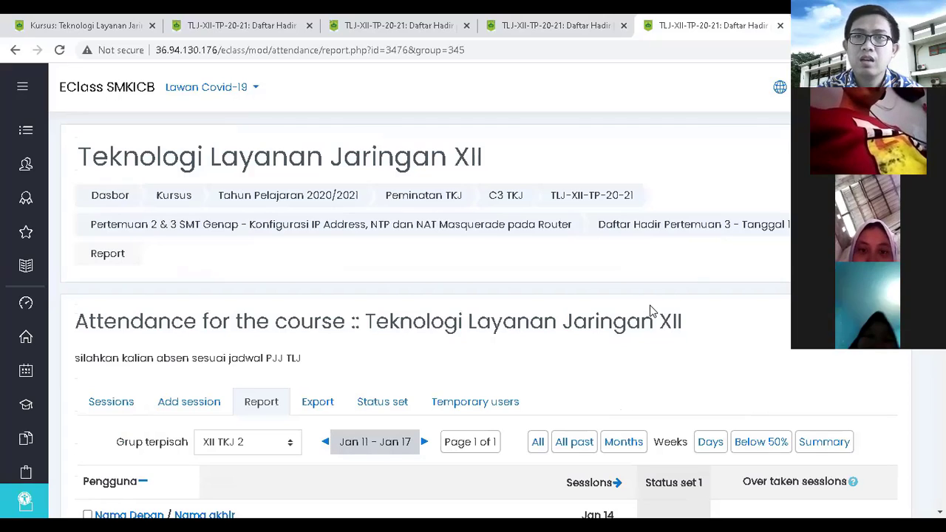
{"action": "scroll", "coordinate": [655, 313], "scroll_direction": "down", "scroll_amount": 4}
{"action": "scroll", "coordinate": [693, 272], "scroll_direction": "up", "scroll_amount": 4}
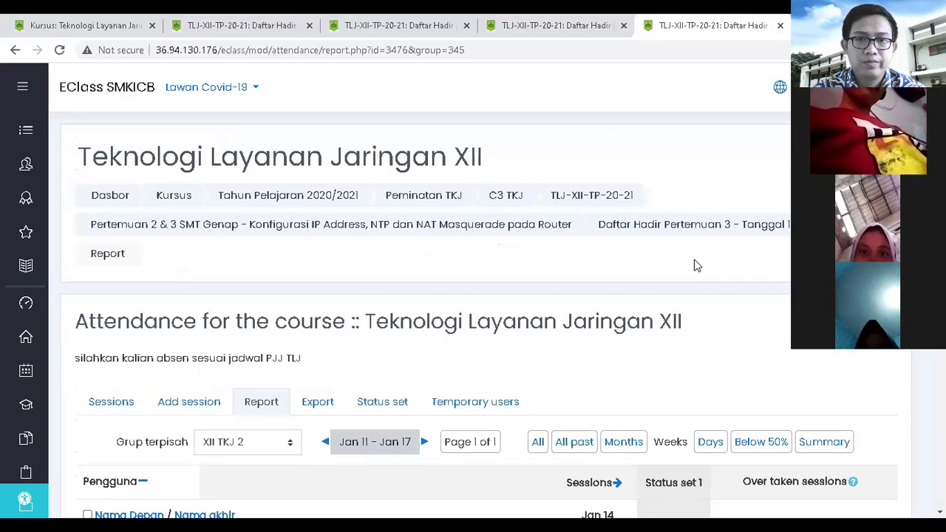
Step: Switch to the Topologi WAN.jpeg photo, examine the router and laptop cabling in full screen, and return to the normal view
{"action": "key", "text": "alt+Tab"}
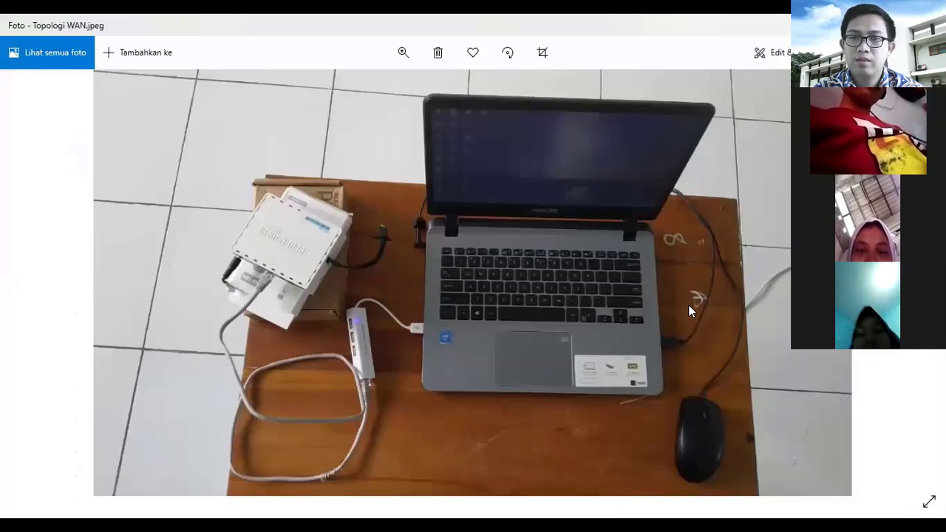
{"action": "key", "text": "F11"}
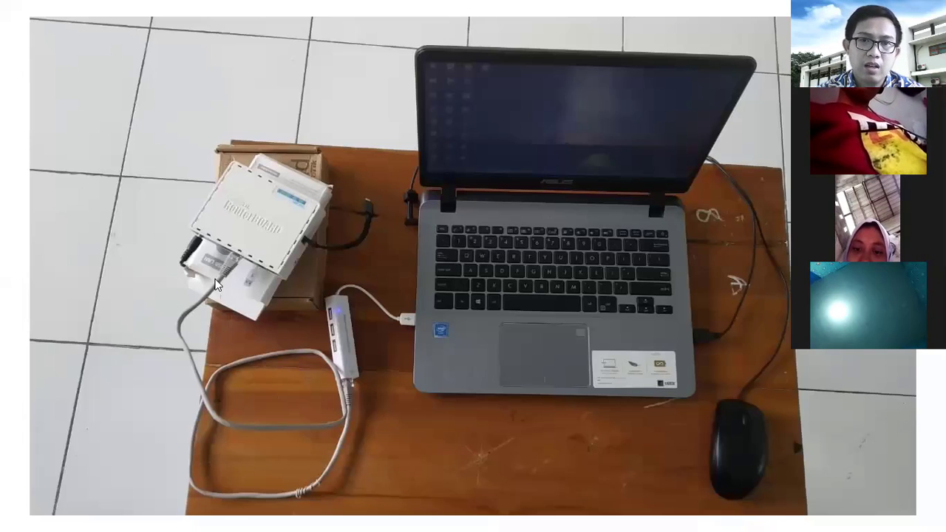
{"action": "mouse_move", "coordinate": [542, 7]}
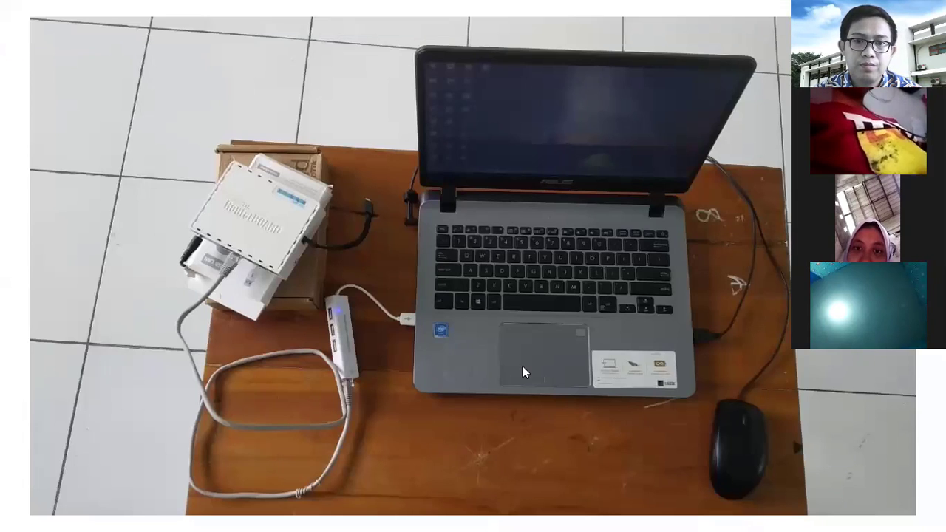
{"action": "double_click", "coordinate": [616, 117]}
{"action": "double_click", "coordinate": [616, 118]}
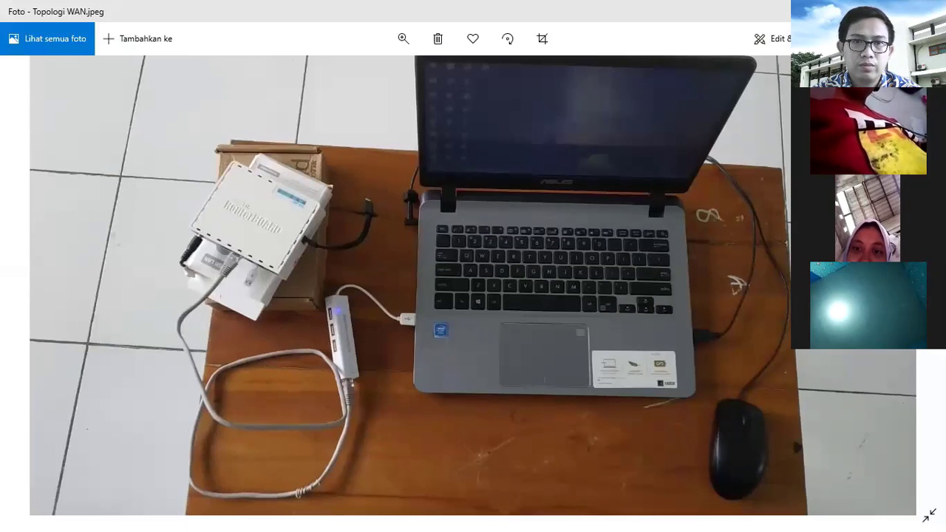
{"action": "key", "text": "Escape"}
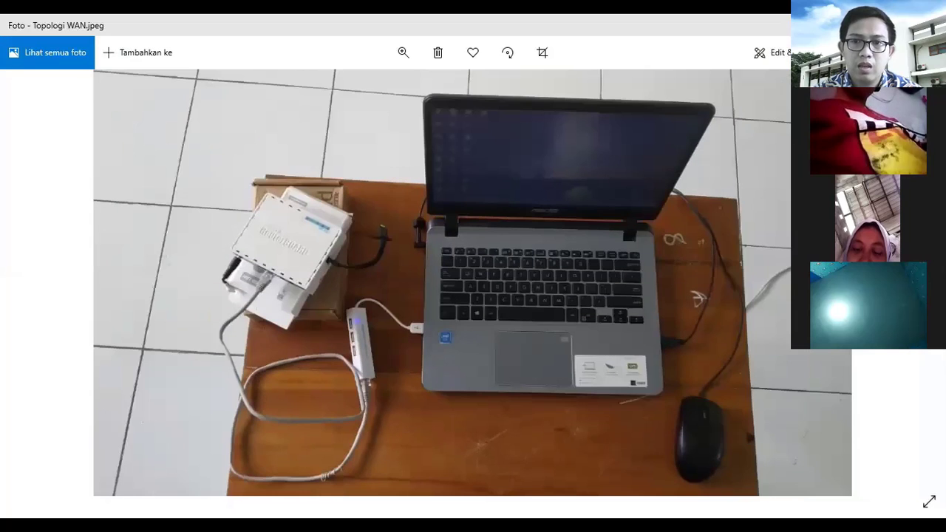
Step: Switch to the Nitro Pro document and look through it from the WAN topology diagram to section A on router configuration
{"action": "key", "text": "alt+Tab"}
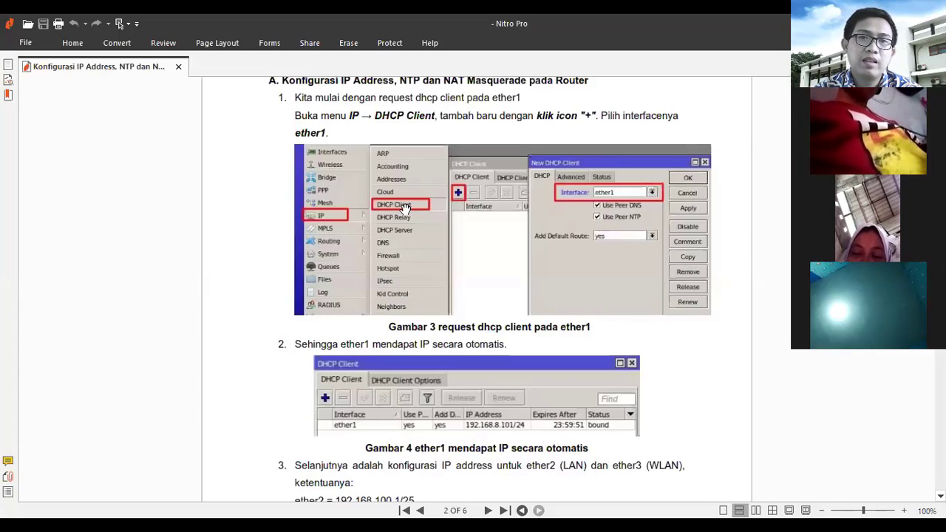
{"action": "scroll", "coordinate": [408, 222], "scroll_direction": "up", "scroll_amount": 2}
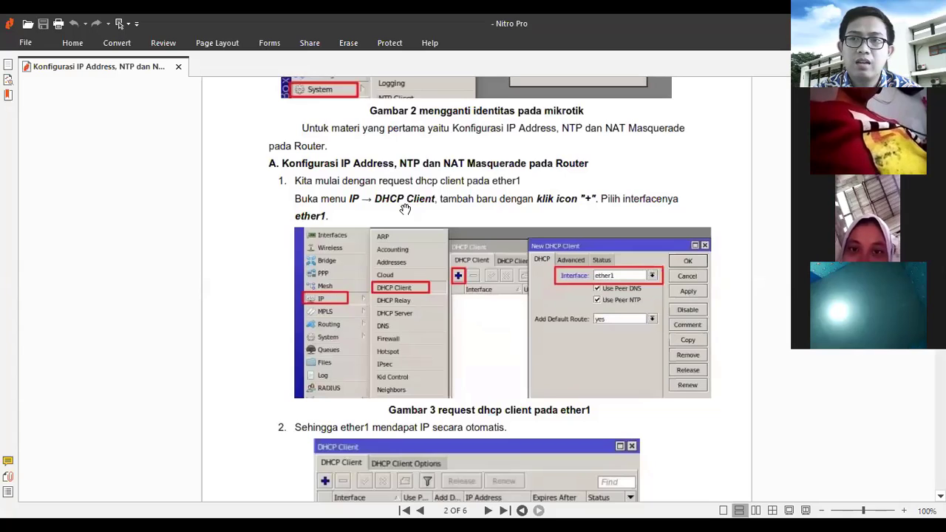
{"action": "left_click_drag", "start_coordinate": [940, 166], "coordinate": [940, 96]}
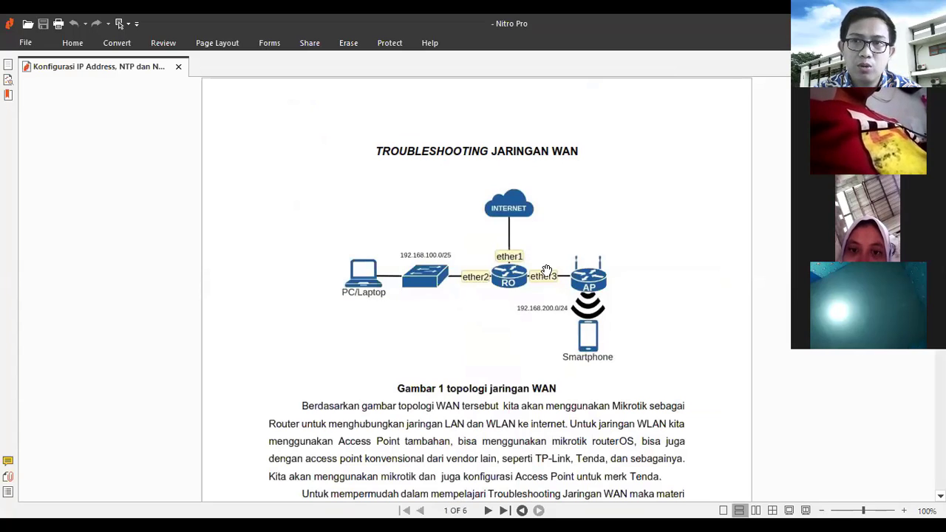
{"action": "scroll", "coordinate": [546, 270], "scroll_direction": "down", "scroll_amount": 10}
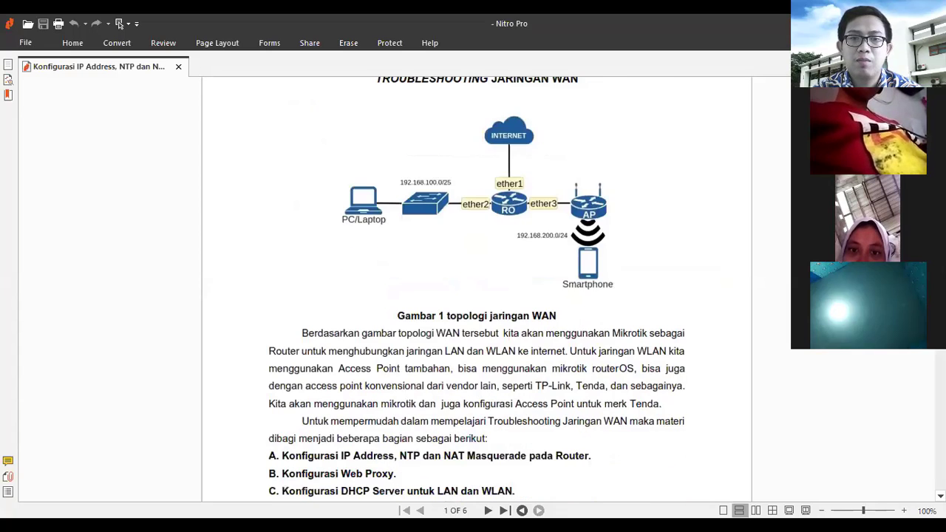
{"action": "scroll", "coordinate": [476, 288], "scroll_direction": "down", "scroll_amount": 9}
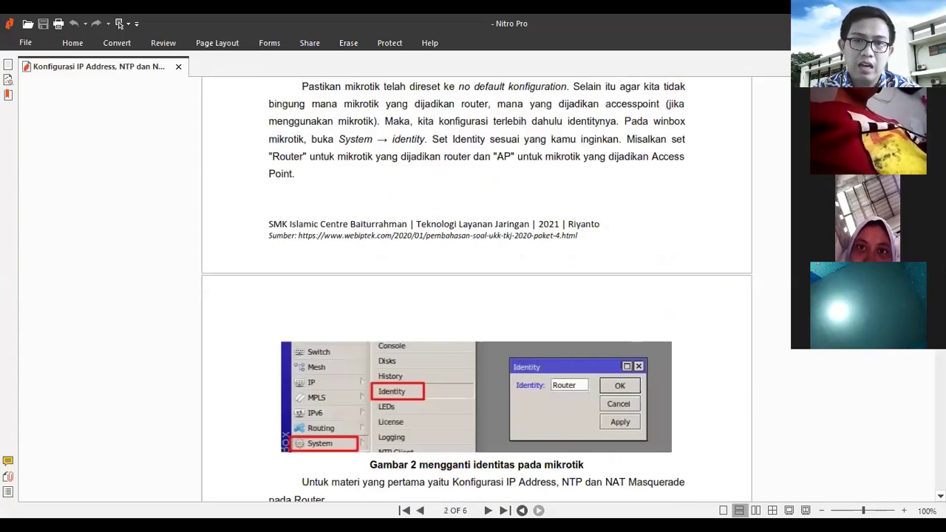
{"action": "scroll", "coordinate": [477, 288], "scroll_direction": "down", "scroll_amount": 5}
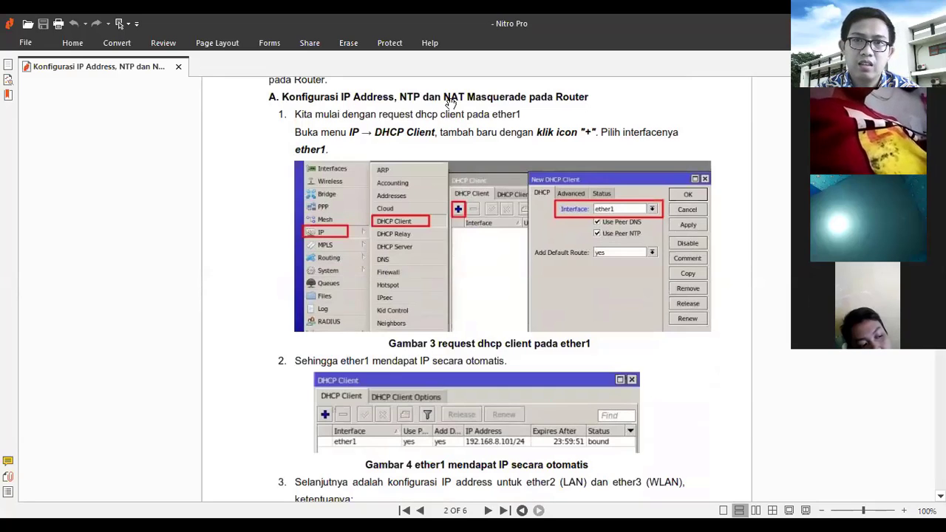
Step: Compare the Topologi WAN photo with the network topology diagram on the Nitro Pro document's first page
{"action": "key", "text": "alt+Tab"}
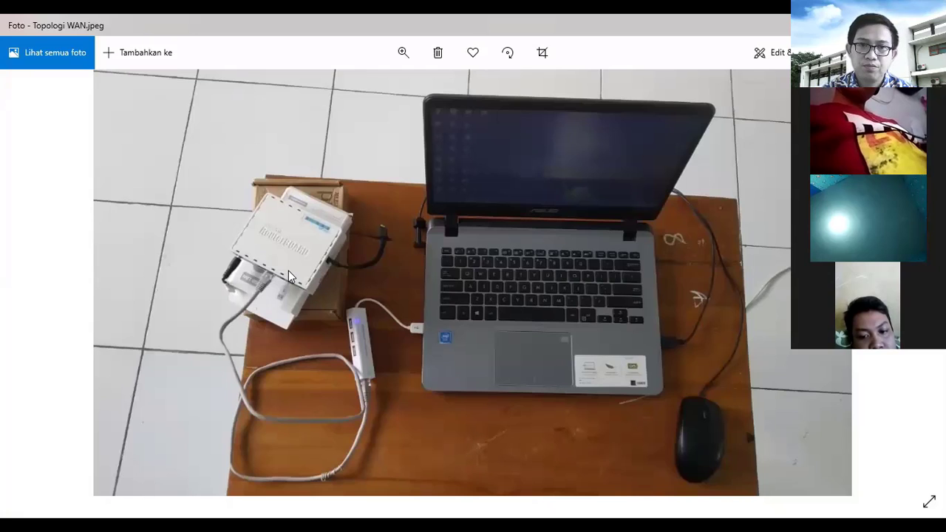
{"action": "key", "text": "alt+Tab"}
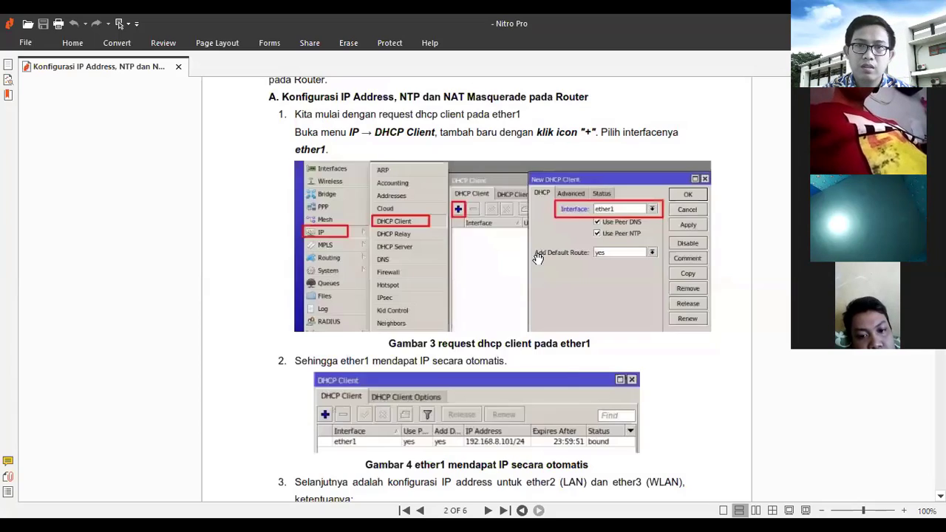
{"action": "scroll", "coordinate": [576, 217], "scroll_direction": "up", "scroll_amount": 12}
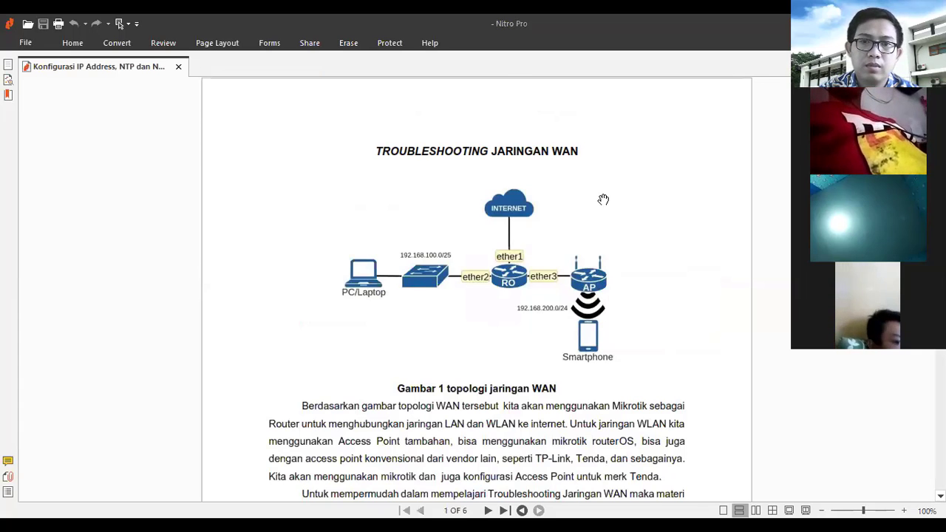
Step: Read section A's instructions on requesting a DHCP client on ether1 and the IP address requirements for ether2 and ether3
{"action": "scroll", "coordinate": [604, 200], "scroll_direction": "down", "scroll_amount": 10}
{"action": "scroll", "coordinate": [603, 200], "scroll_direction": "down", "scroll_amount": 3}
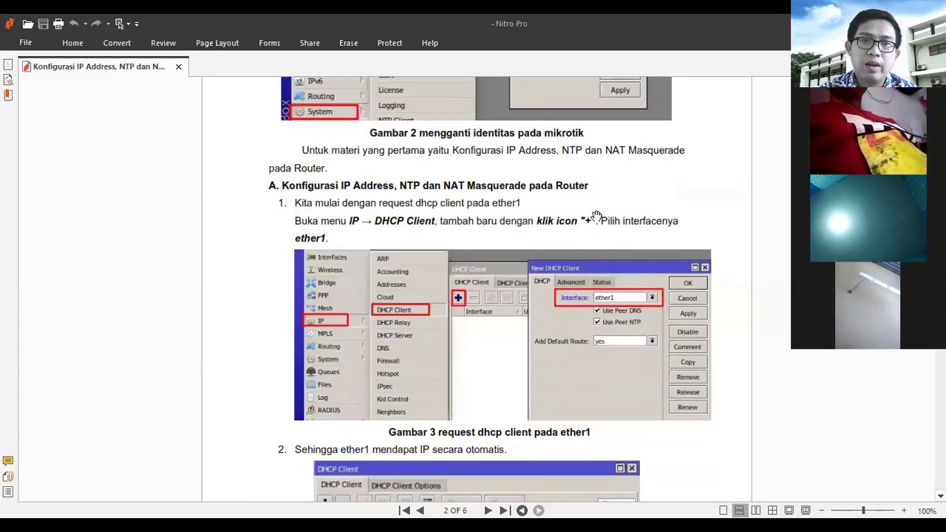
{"action": "scroll", "coordinate": [596, 216], "scroll_direction": "down", "scroll_amount": 1}
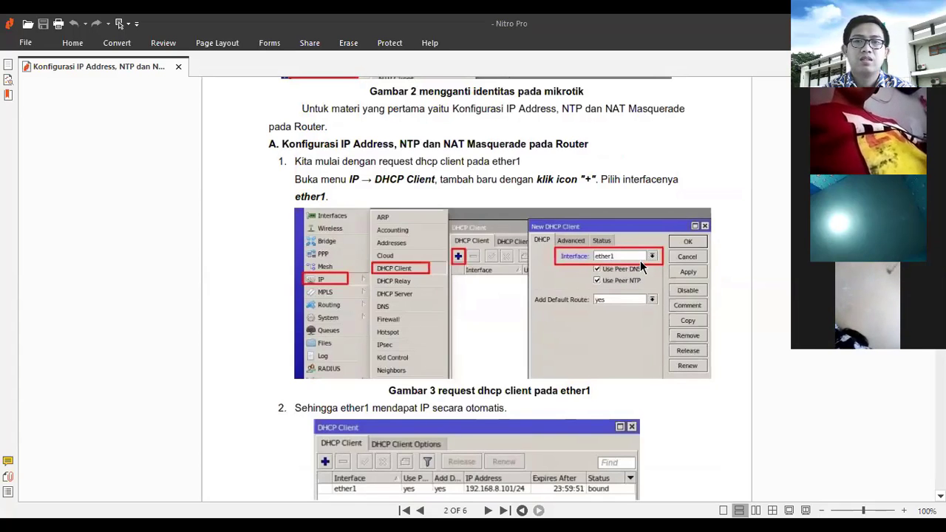
{"action": "scroll", "coordinate": [640, 260], "scroll_direction": "down", "scroll_amount": 2}
{"action": "scroll", "coordinate": [636, 233], "scroll_direction": "down", "scroll_amount": 2}
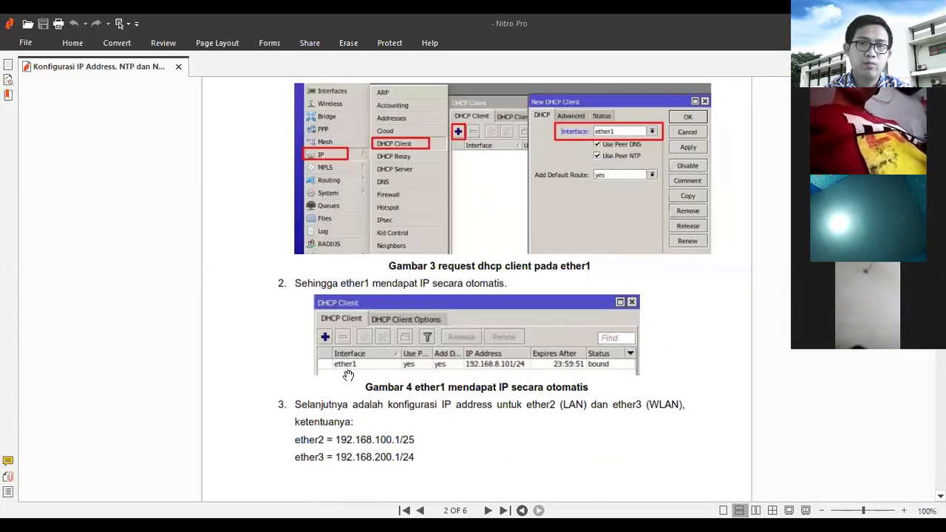
{"action": "scroll", "coordinate": [433, 371], "scroll_direction": "down", "scroll_amount": 3}
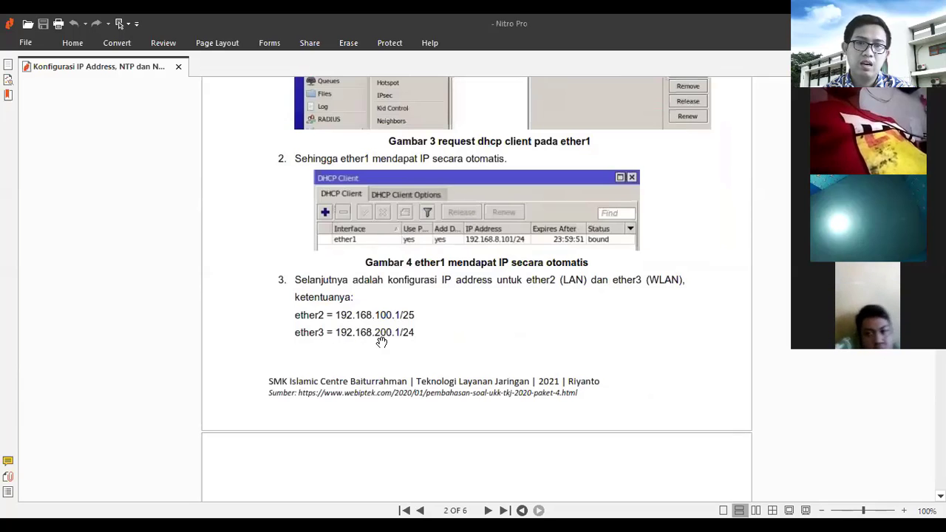
Step: Examine the instructions for adding the ether2 and ether3 IP addresses and the figure of the configured address list
{"action": "scroll", "coordinate": [465, 334], "scroll_direction": "down", "scroll_amount": 3}
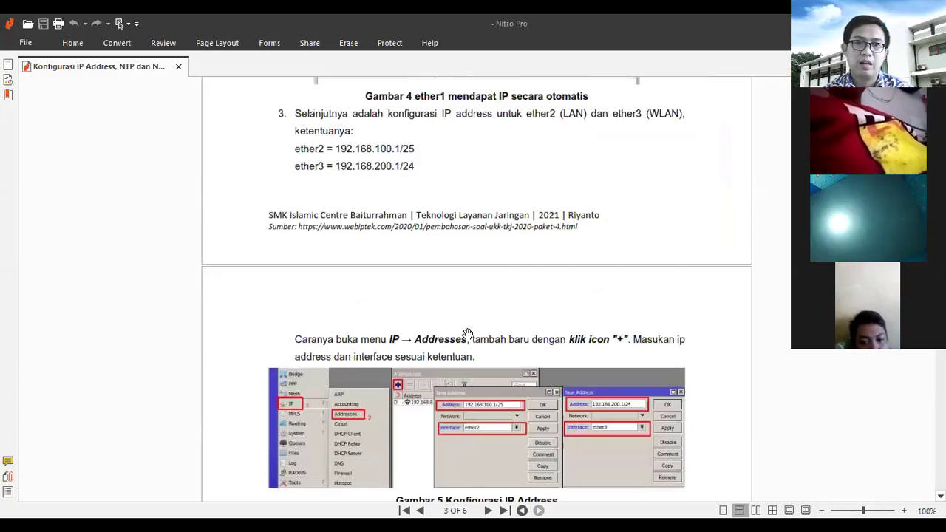
{"action": "scroll", "coordinate": [466, 331], "scroll_direction": "down", "scroll_amount": 1}
{"action": "scroll", "coordinate": [488, 336], "scroll_direction": "down", "scroll_amount": 1}
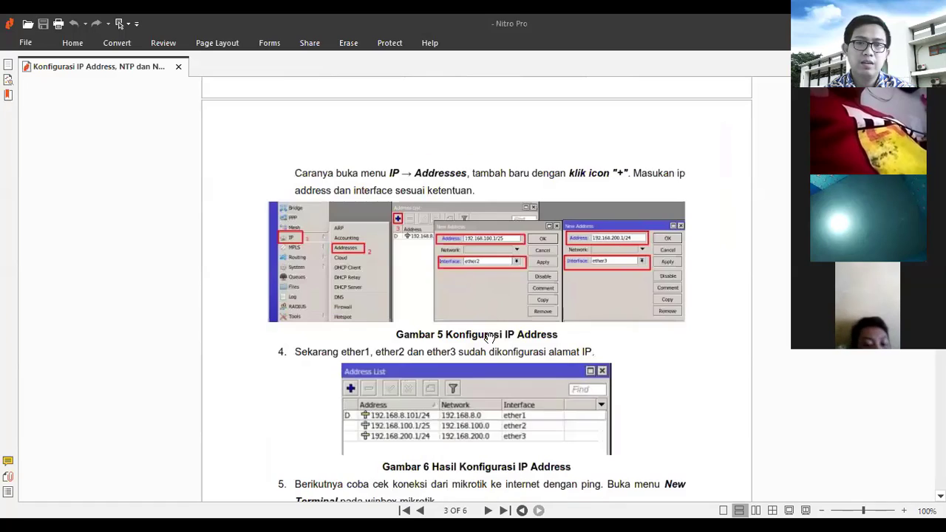
{"action": "scroll", "coordinate": [489, 336], "scroll_direction": "down", "scroll_amount": 2}
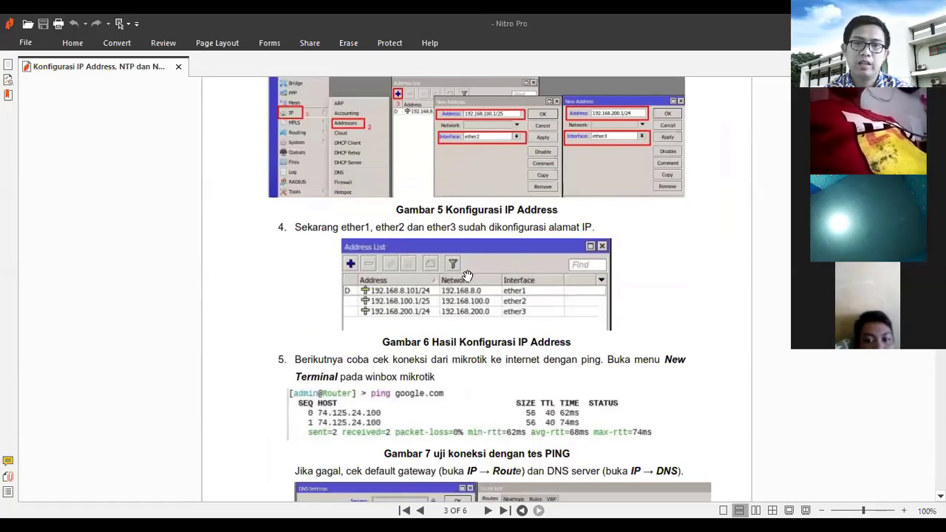
Step: Read the instructions on testing the internet connection with a ping to google.com and checking the default gateway and DNS server
{"action": "scroll", "coordinate": [463, 275], "scroll_direction": "down", "scroll_amount": 2}
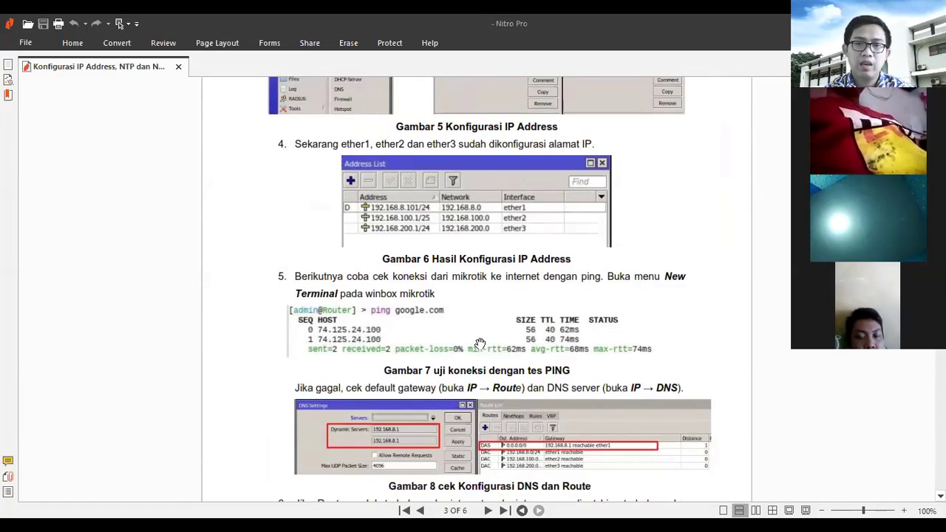
{"action": "scroll", "coordinate": [492, 345], "scroll_direction": "down", "scroll_amount": 1}
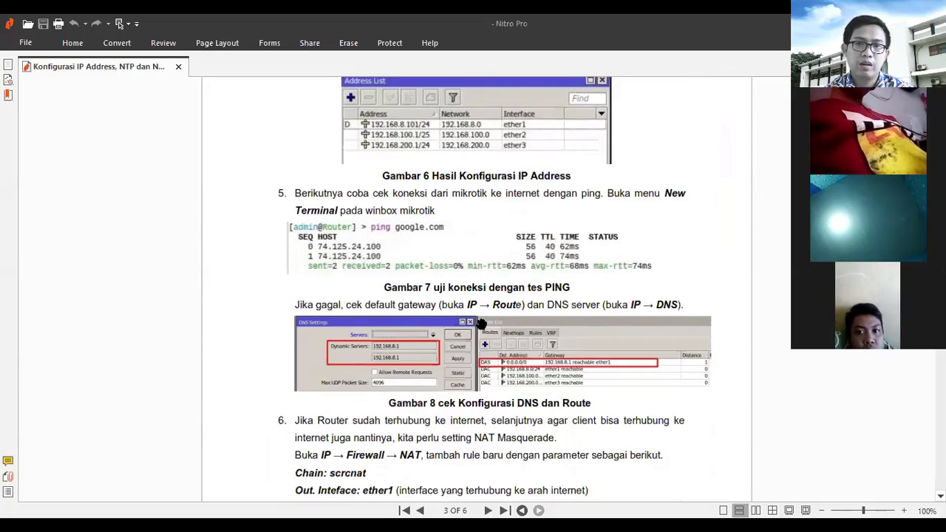
{"action": "scroll", "coordinate": [661, 365], "scroll_direction": "down", "scroll_amount": 2}
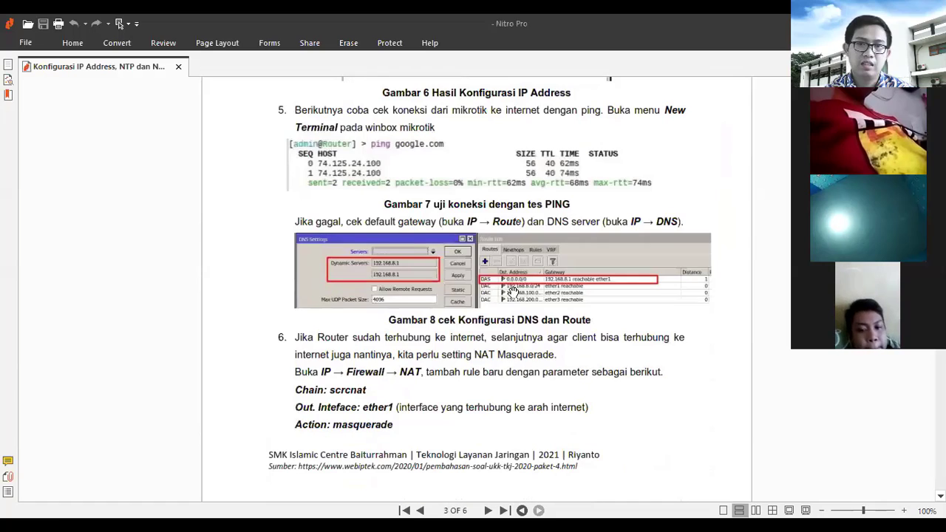
{"action": "scroll", "coordinate": [603, 367], "scroll_direction": "down", "scroll_amount": 1}
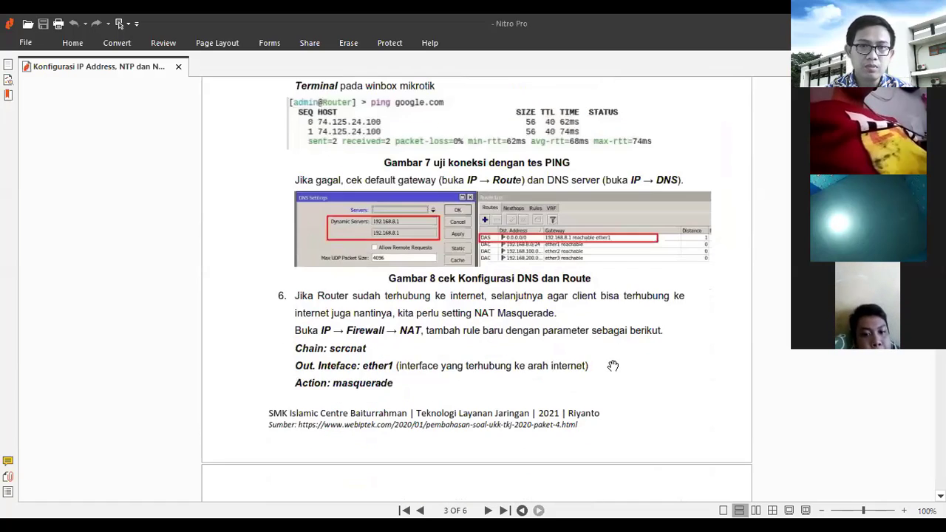
Step: Examine the NAT Masquerade instructions and their figures on the firewall NAT rule's chain, out interface and action
{"action": "scroll", "coordinate": [612, 365], "scroll_direction": "down", "scroll_amount": 2}
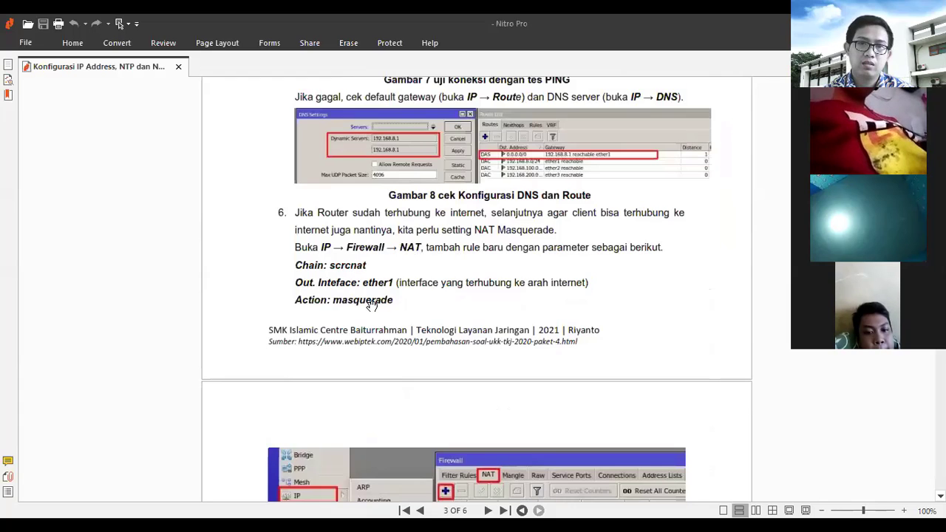
{"action": "scroll", "coordinate": [371, 306], "scroll_direction": "down", "scroll_amount": 1}
{"action": "scroll", "coordinate": [353, 272], "scroll_direction": "down", "scroll_amount": 3}
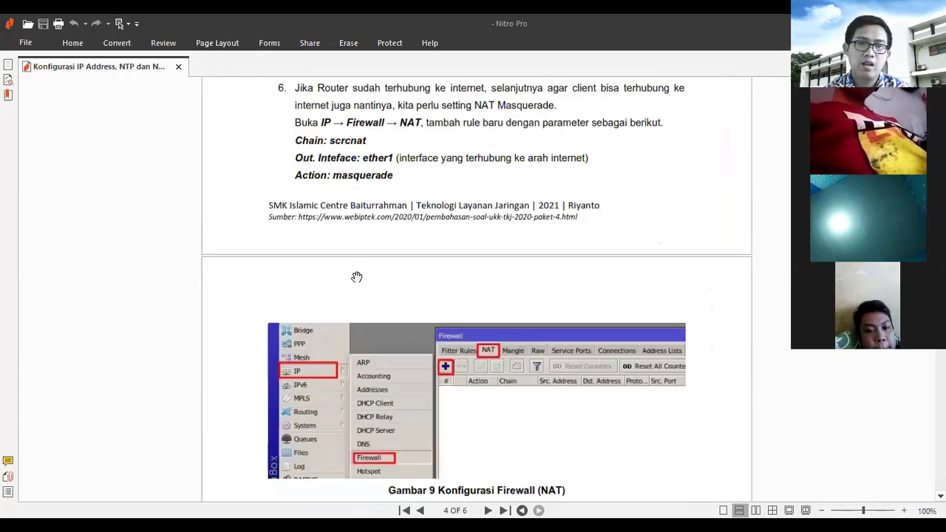
{"action": "scroll", "coordinate": [337, 155], "scroll_direction": "up", "scroll_amount": 3}
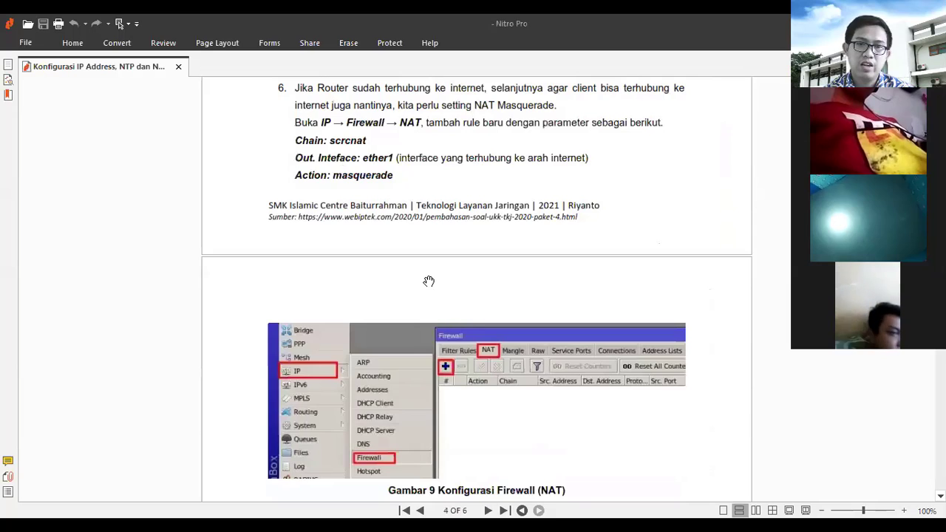
{"action": "scroll", "coordinate": [429, 281], "scroll_direction": "down", "scroll_amount": 6}
{"action": "scroll", "coordinate": [330, 397], "scroll_direction": "down", "scroll_amount": 4}
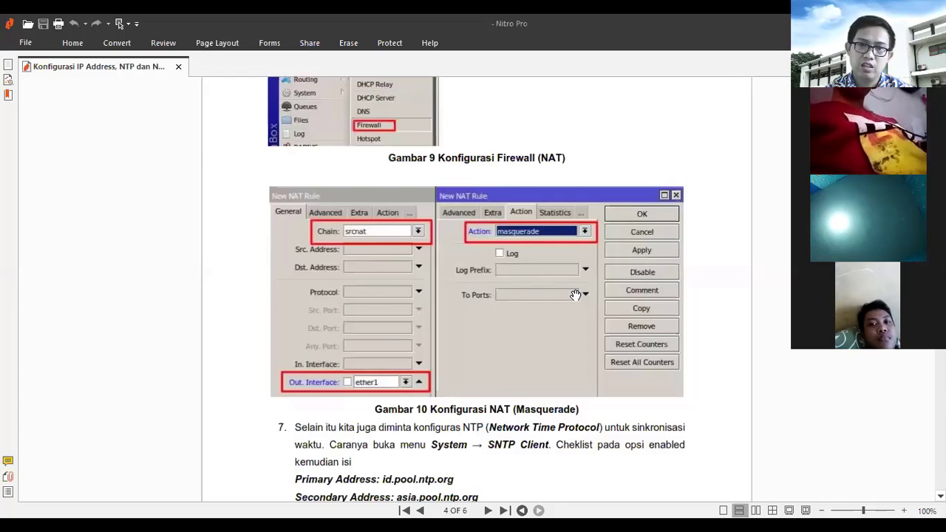
Step: Read the NTP instructions on the SNTP client's primary and secondary addresses and examine the accompanying figure
{"action": "scroll", "coordinate": [576, 292], "scroll_direction": "down", "scroll_amount": 3}
{"action": "scroll", "coordinate": [379, 370], "scroll_direction": "down", "scroll_amount": 2}
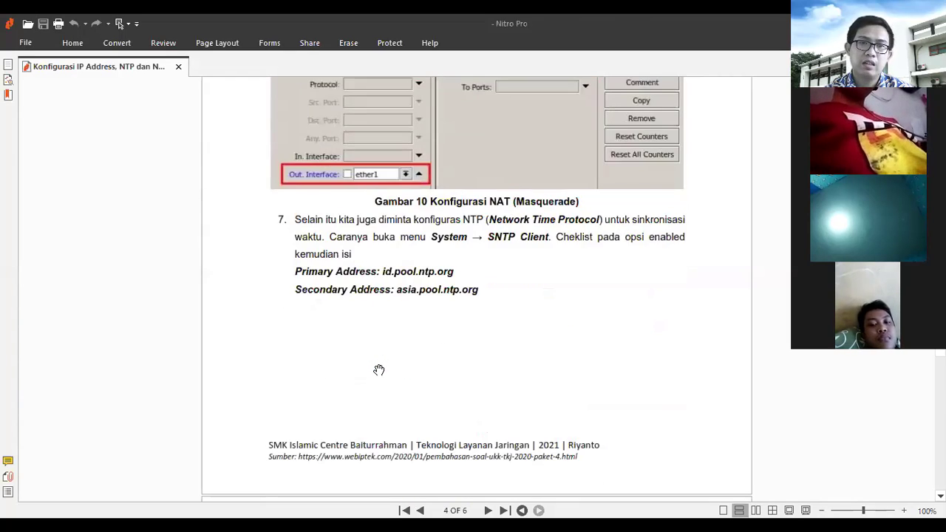
{"action": "scroll", "coordinate": [378, 369], "scroll_direction": "down", "scroll_amount": 1}
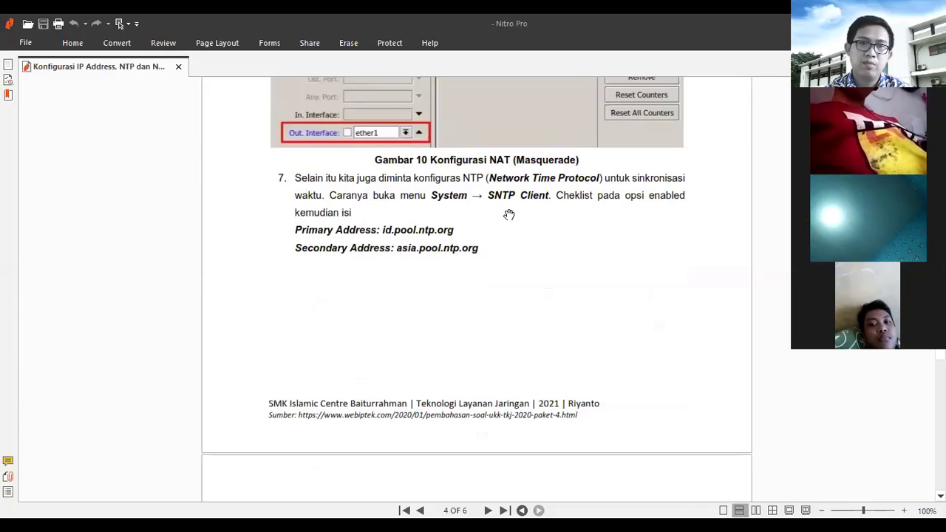
{"action": "scroll", "coordinate": [495, 221], "scroll_direction": "down", "scroll_amount": 2}
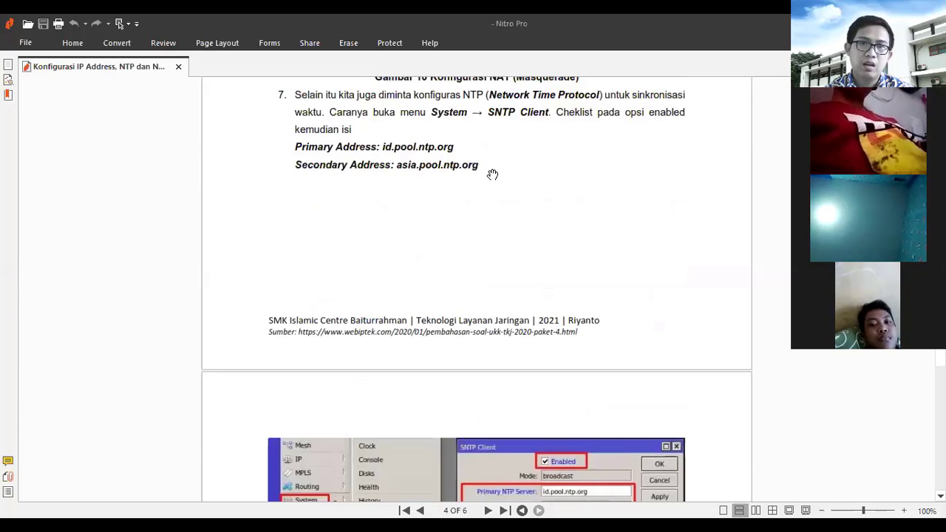
{"action": "scroll", "coordinate": [468, 192], "scroll_direction": "down", "scroll_amount": 4}
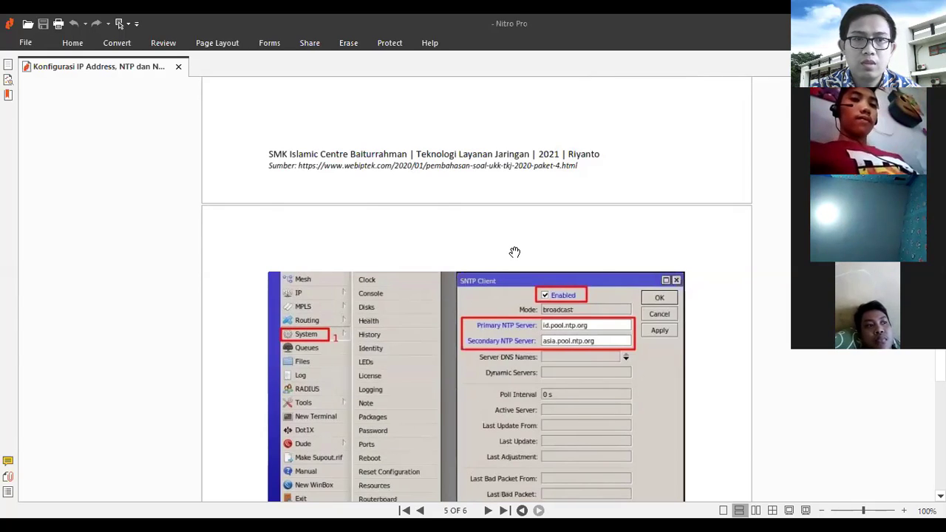
Step: Switch to WinBox and connect to the MikroTik router 6C:3B:6B:45:13:3F with the admin login
{"action": "key", "text": "alt+Tab"}
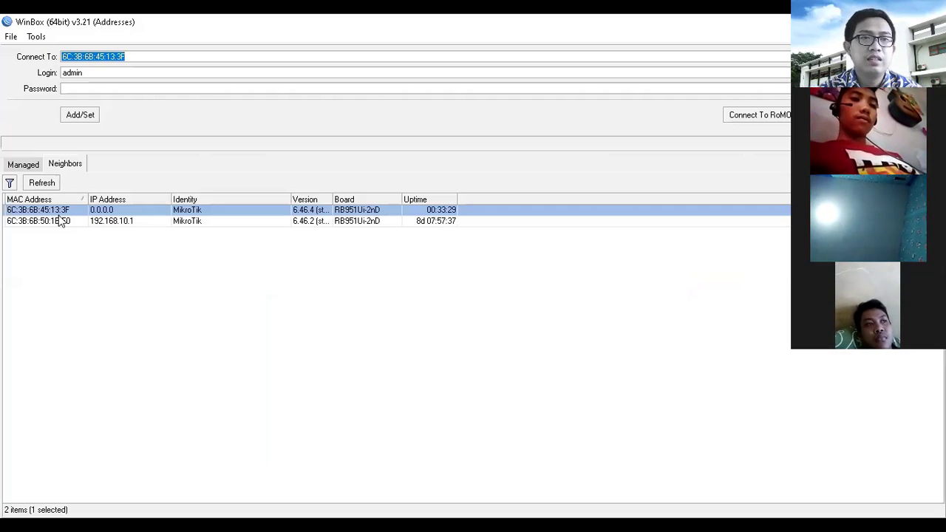
{"action": "key", "text": "Tab"}
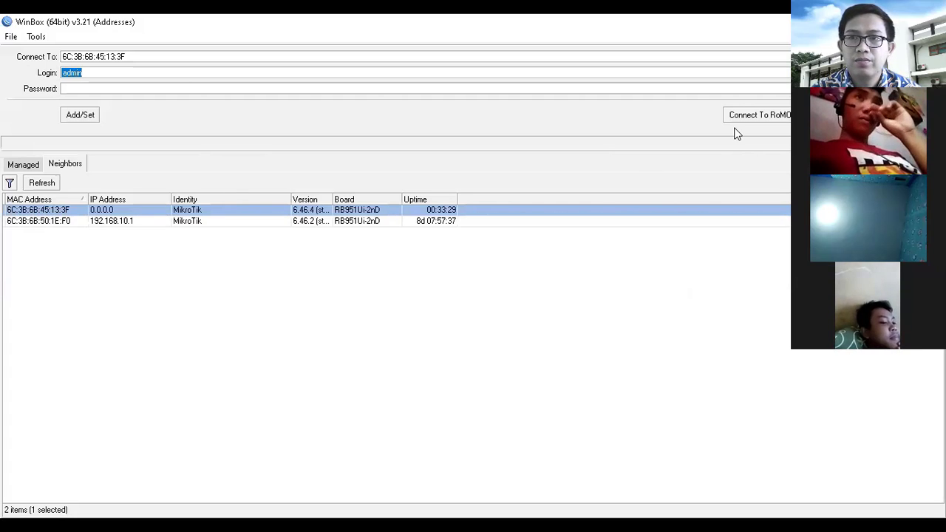
{"action": "key", "text": "Return"}
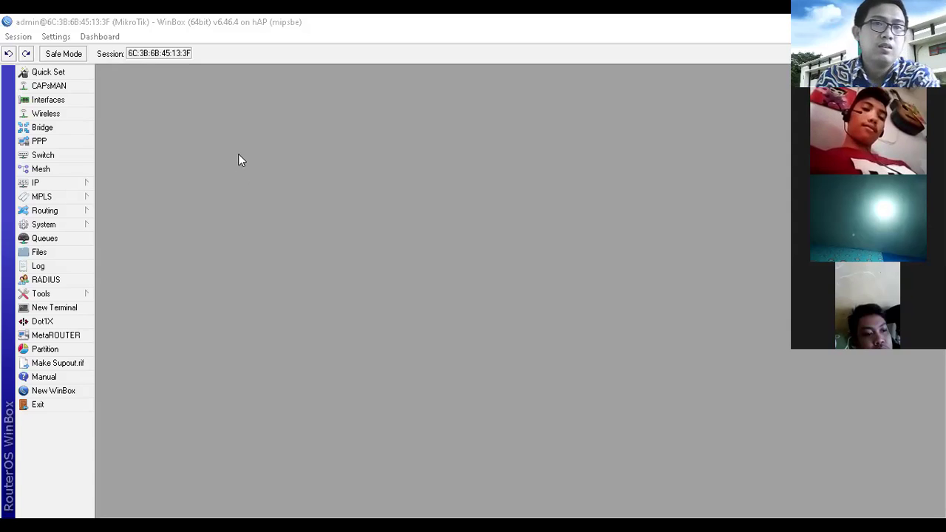
Step: Remove the existing lte1 entry from the router's DHCP client list
{"action": "left_click", "coordinate": [62, 186]}
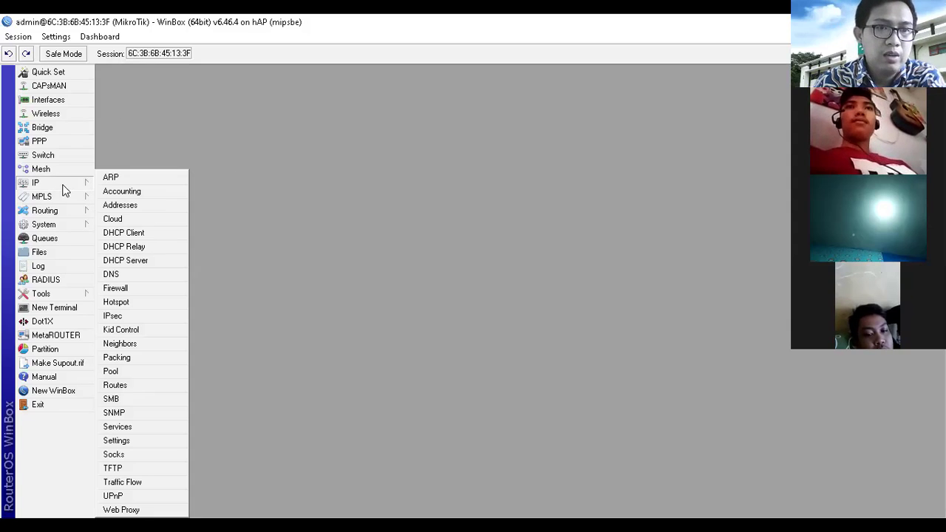
{"action": "left_click", "coordinate": [122, 232]}
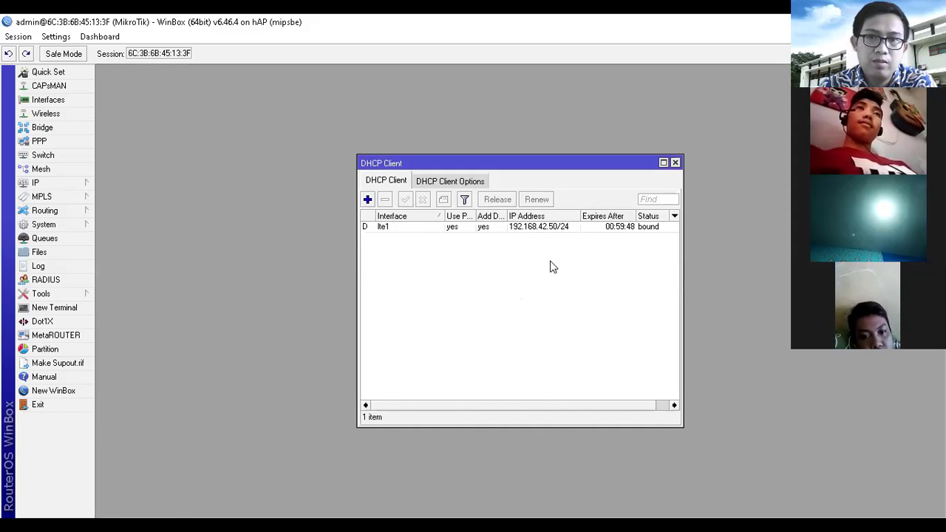
{"action": "left_click", "coordinate": [560, 226]}
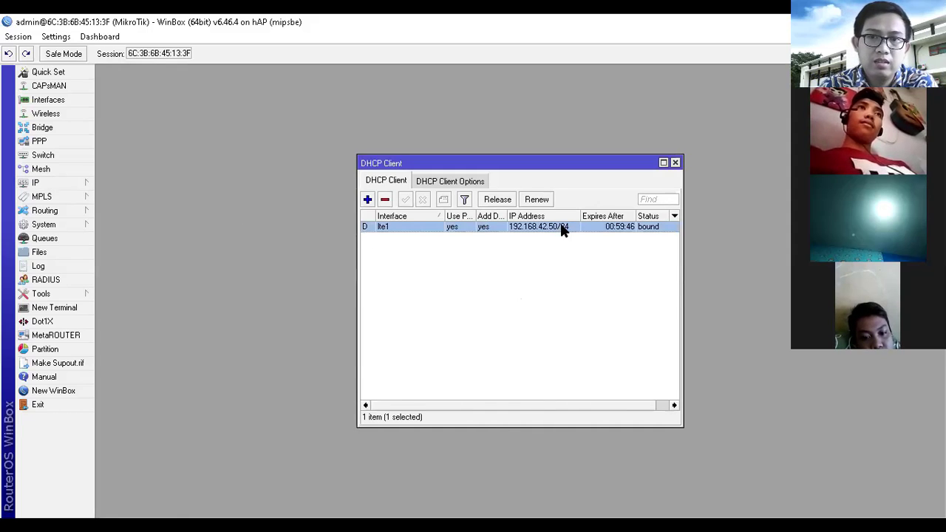
{"action": "left_click", "coordinate": [384, 200]}
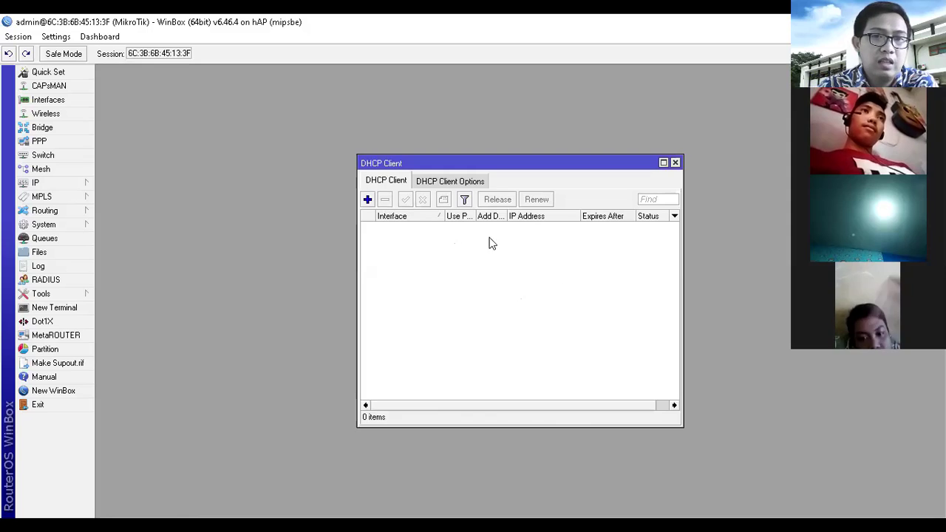
{"action": "left_click", "coordinate": [368, 199]}
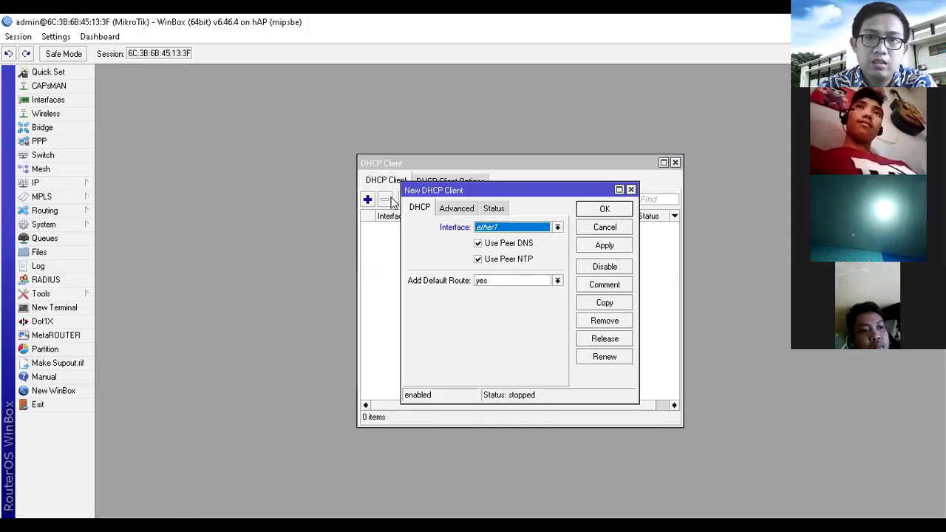
{"action": "left_click", "coordinate": [521, 229]}
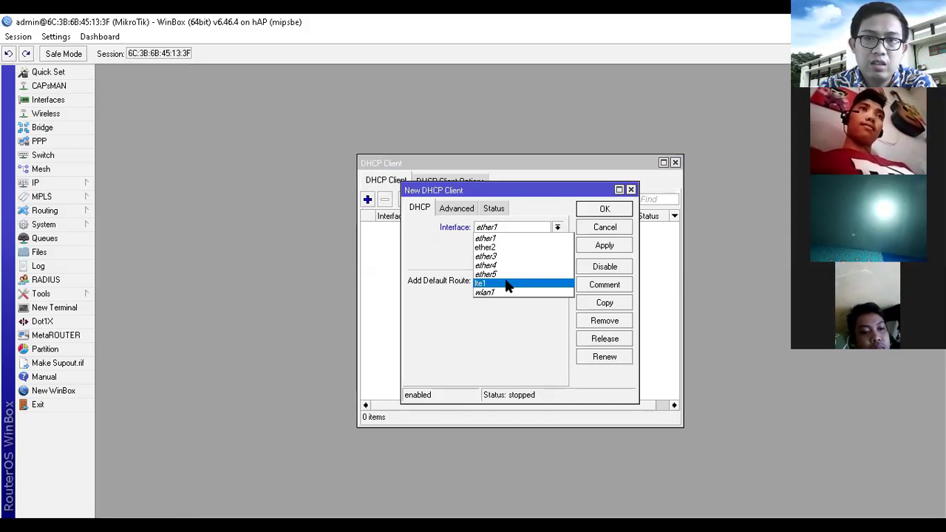
{"action": "left_click", "coordinate": [610, 232]}
{"action": "left_click", "coordinate": [609, 228]}
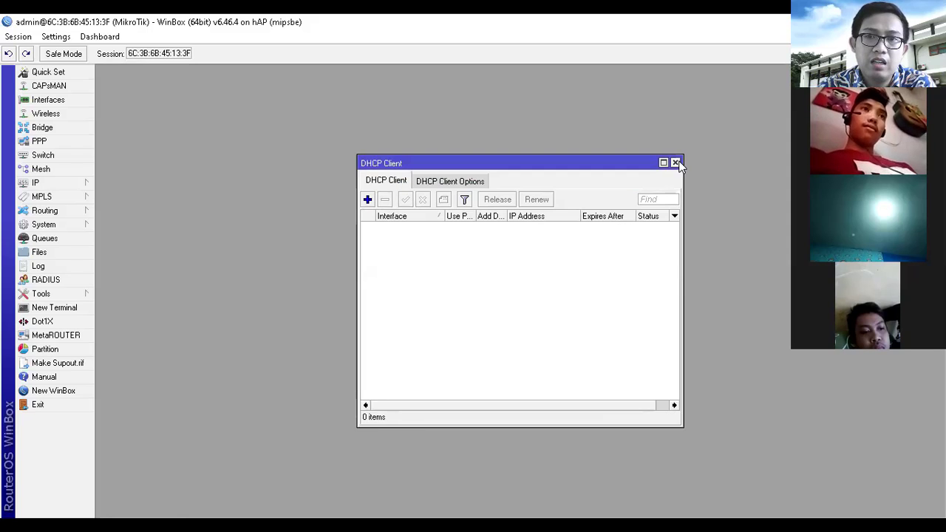
{"action": "left_click", "coordinate": [674, 162]}
Step: Review the ether1 to ether5, lte1 and wlan1 interfaces in the router's interface list, and close the list
{"action": "left_click", "coordinate": [44, 101]}
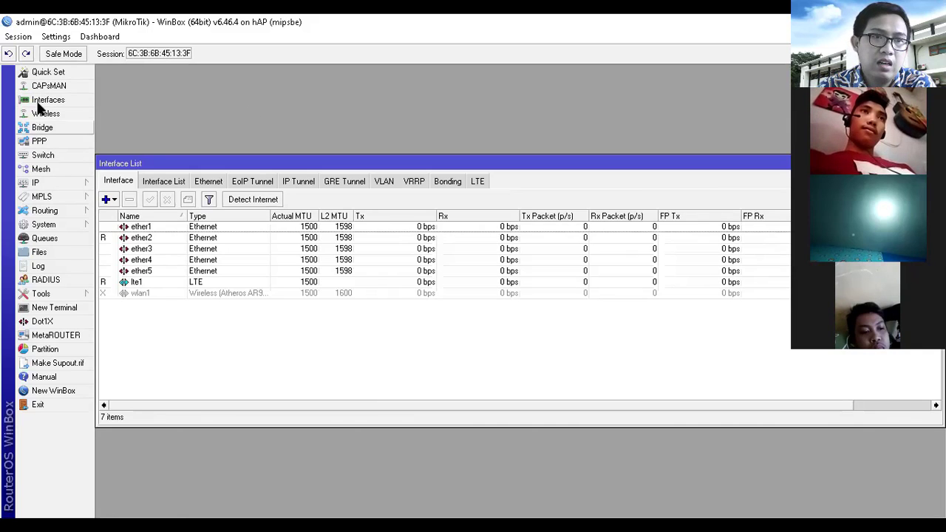
{"action": "left_click", "coordinate": [156, 226]}
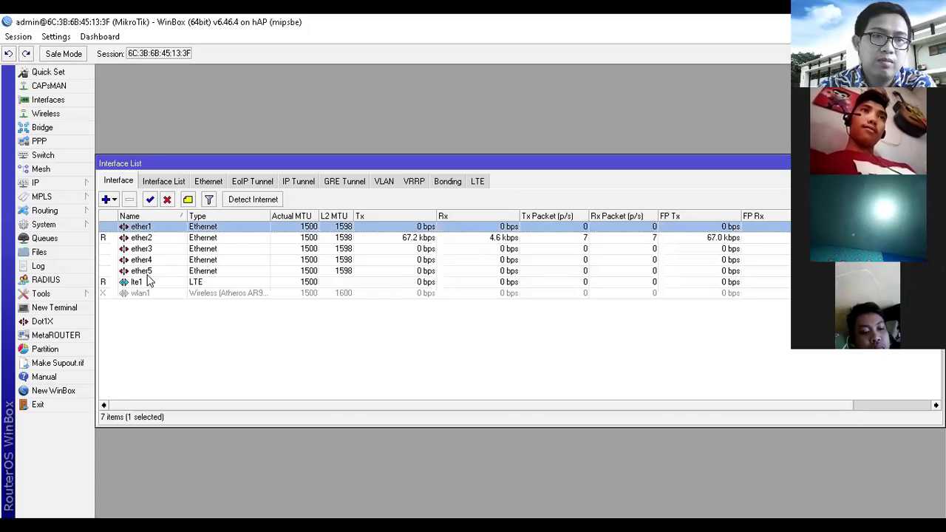
{"action": "left_click", "coordinate": [149, 271]}
{"action": "left_click", "coordinate": [152, 229]}
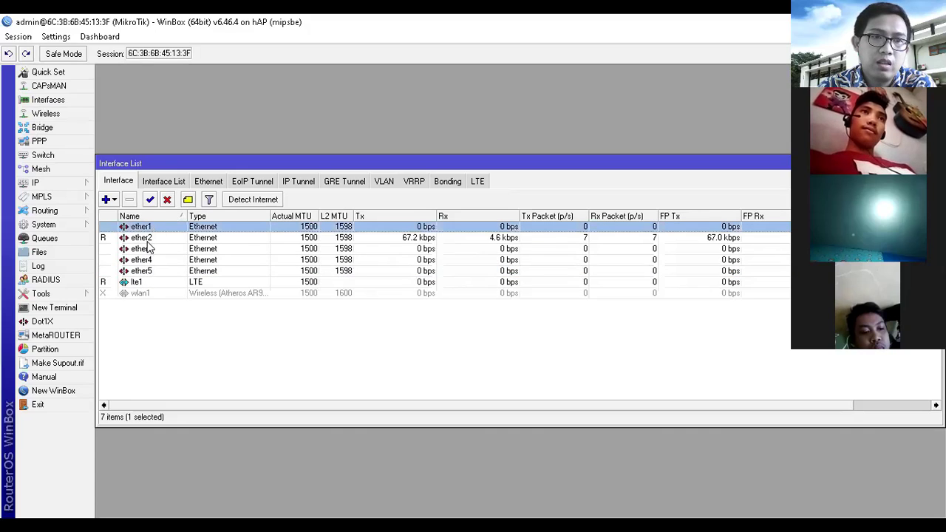
{"action": "left_click", "coordinate": [148, 240]}
{"action": "left_click", "coordinate": [161, 258]}
{"action": "left_click", "coordinate": [151, 281]}
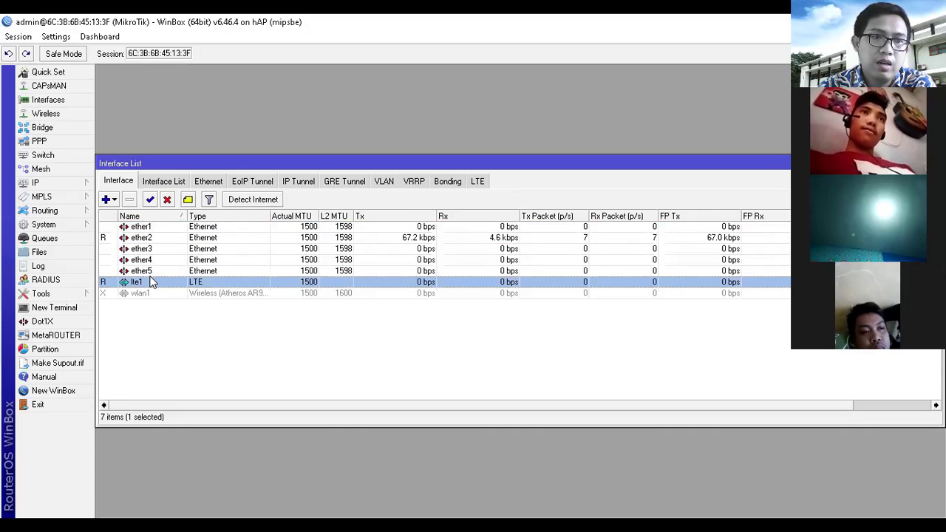
{"action": "left_click", "coordinate": [139, 296]}
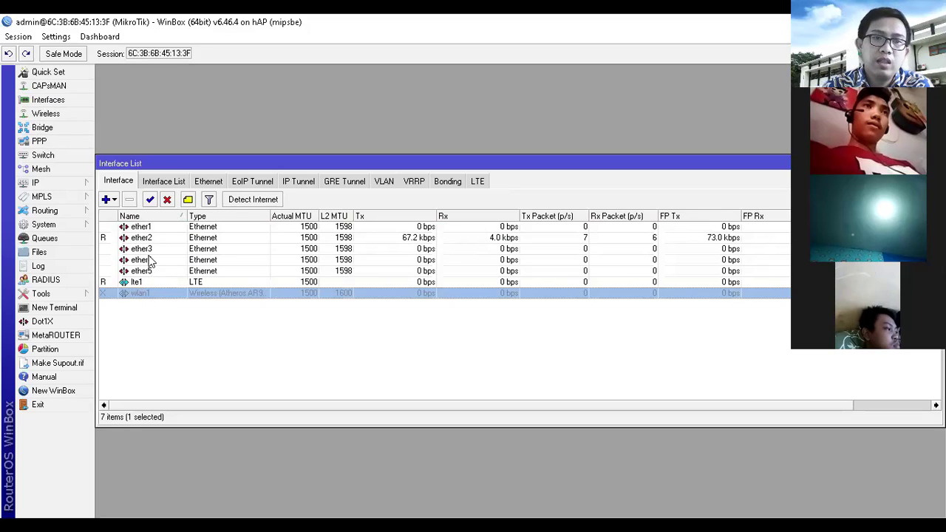
{"action": "left_click", "coordinate": [150, 259]}
{"action": "left_click", "coordinate": [148, 248]}
{"action": "left_click", "coordinate": [144, 285]}
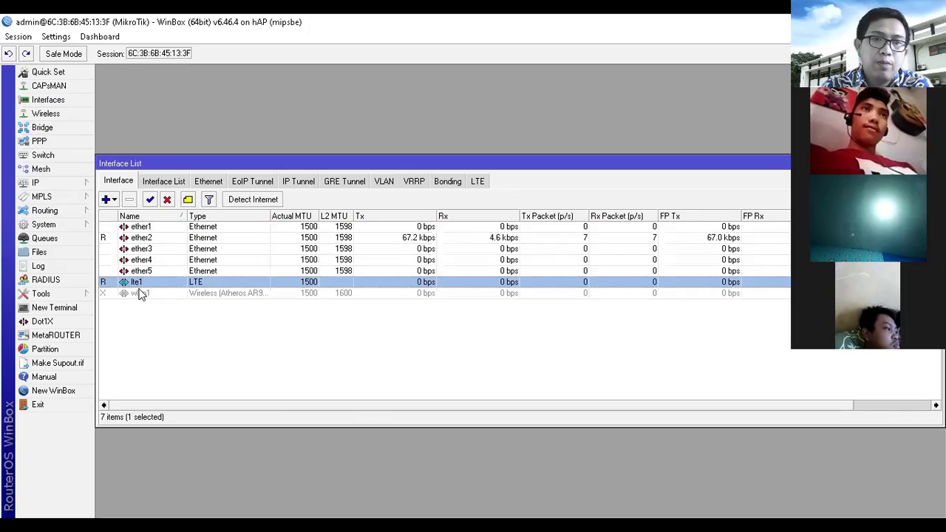
{"action": "left_click_drag", "start_coordinate": [316, 140], "coordinate": [319, 103]}
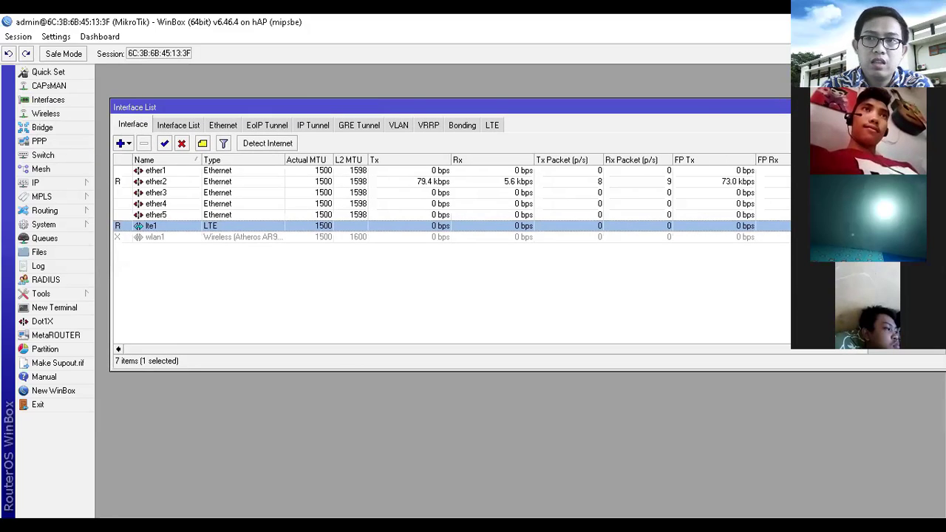
{"action": "left_click_drag", "start_coordinate": [871, 107], "coordinate": [833, 107]}
{"action": "left_click", "coordinate": [916, 107]}
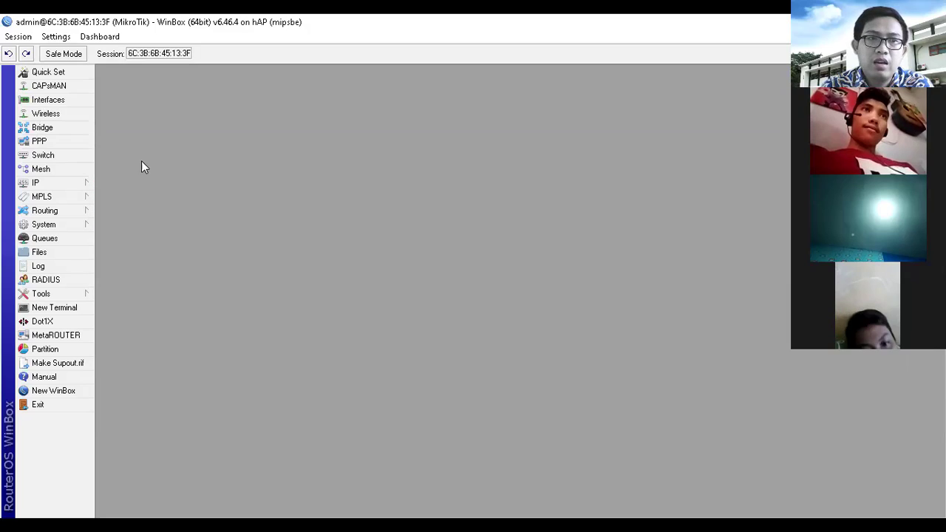
Step: Add a DHCP client on the lte1 interface with peer DNS, peer NTP and the default route left enabled
{"action": "left_click", "coordinate": [89, 184]}
{"action": "left_click", "coordinate": [127, 233]}
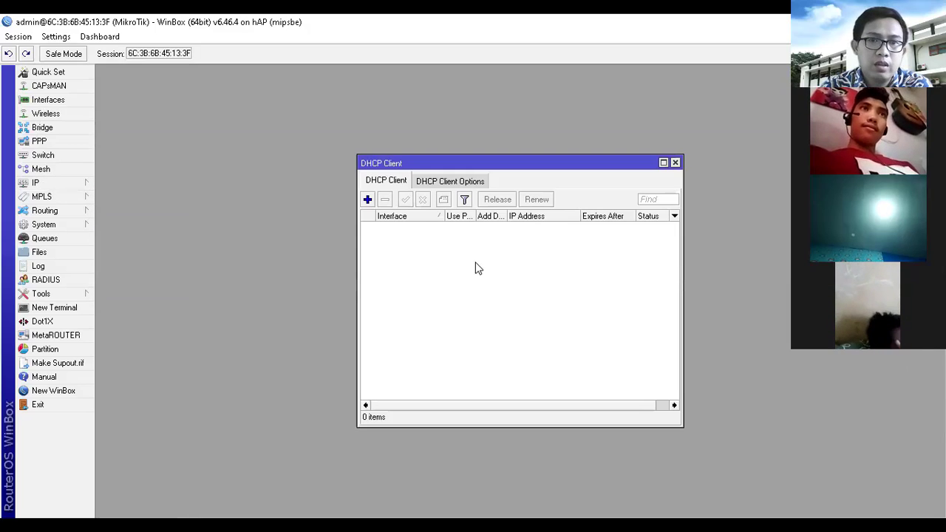
{"action": "left_click", "coordinate": [367, 200]}
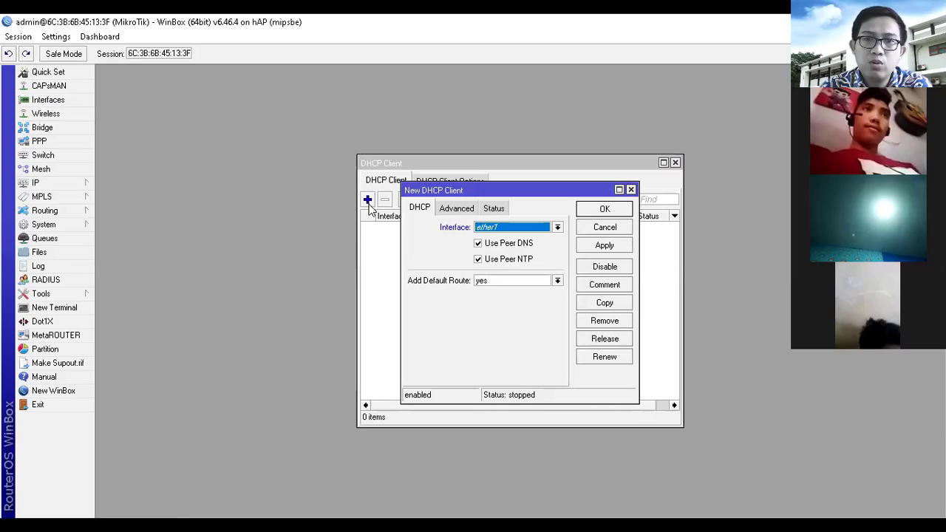
{"action": "left_click", "coordinate": [522, 228]}
{"action": "left_click", "coordinate": [507, 286]}
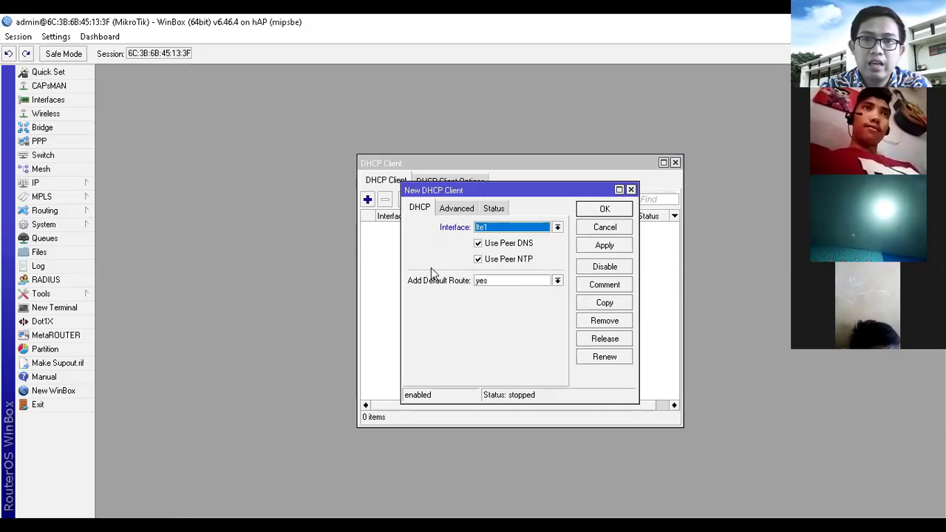
{"action": "left_click", "coordinate": [612, 246]}
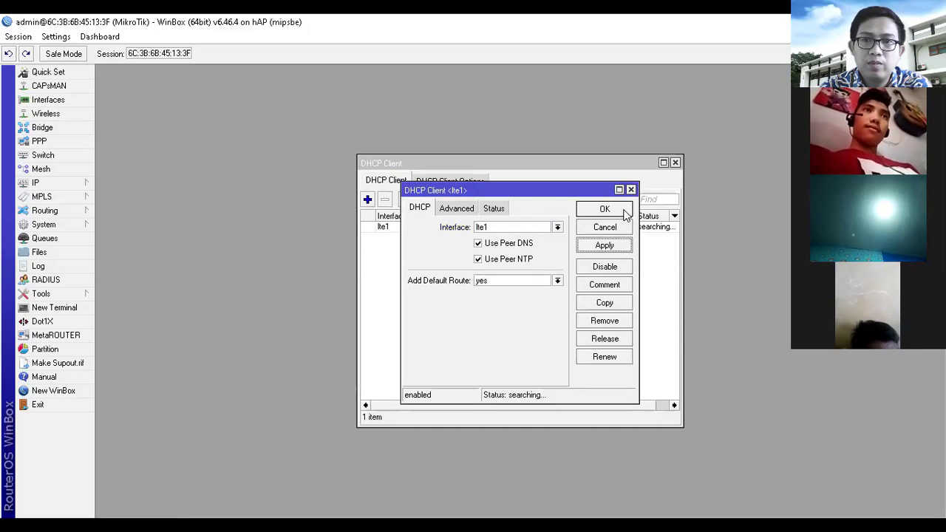
{"action": "left_click", "coordinate": [604, 209]}
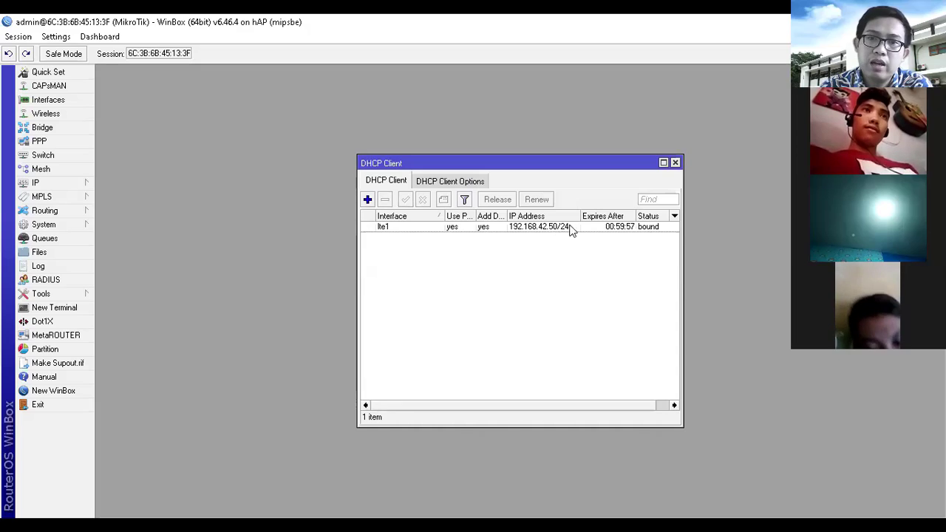
Step: Close the DHCP client list and add the IP address 192.168.100.1/25 on the ether1 interface
{"action": "left_click", "coordinate": [675, 163]}
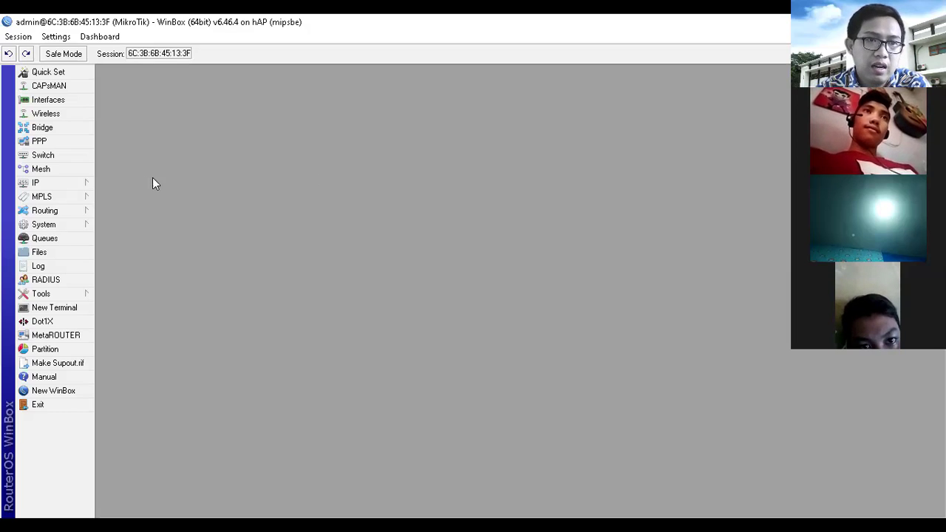
{"action": "left_click", "coordinate": [43, 185]}
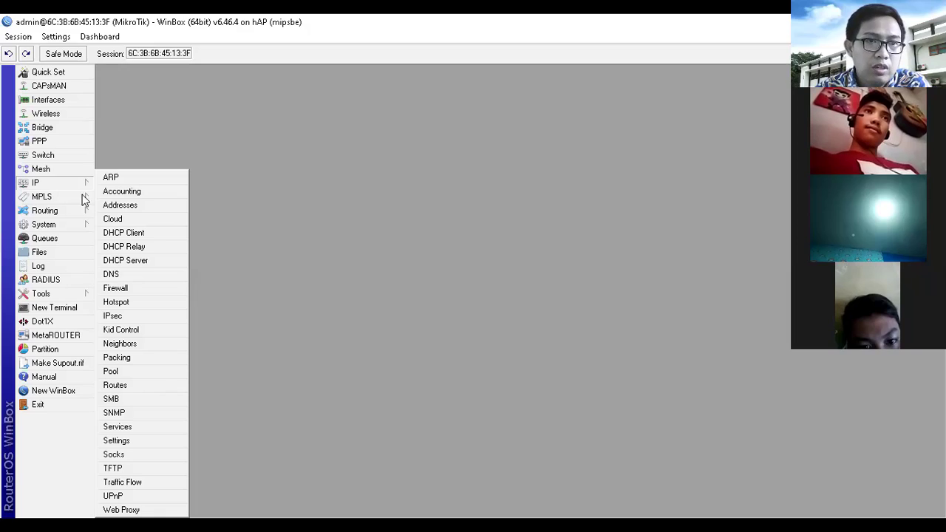
{"action": "left_click", "coordinate": [122, 205]}
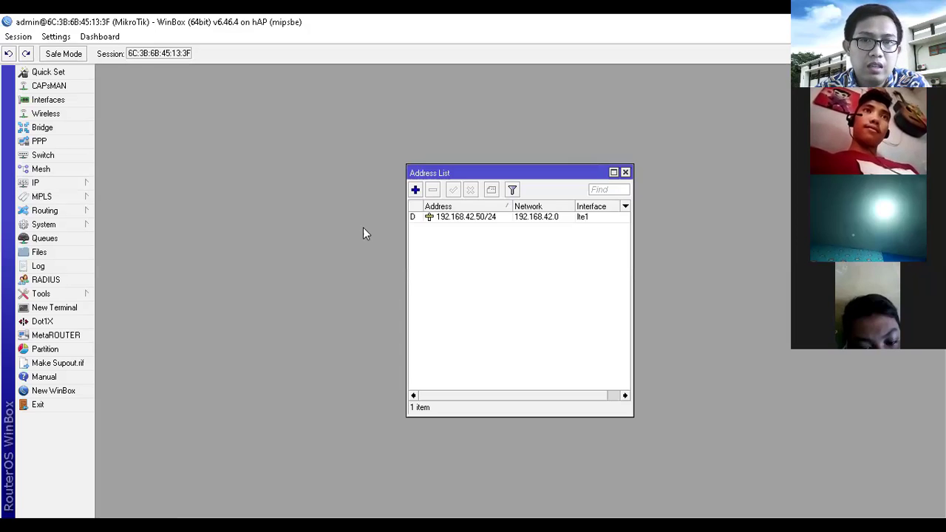
{"action": "left_click", "coordinate": [415, 190]}
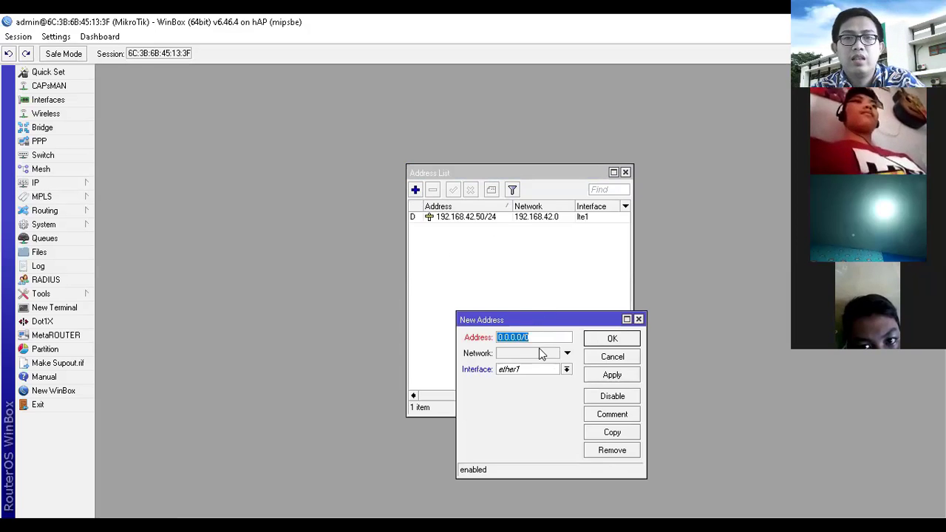
{"action": "type", "text": "192"}
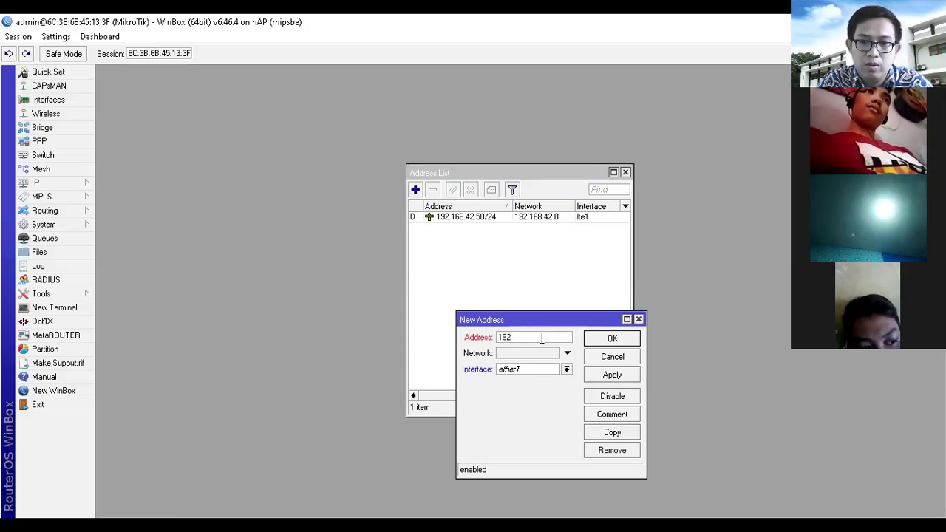
{"action": "type", "text": ".168.100"}
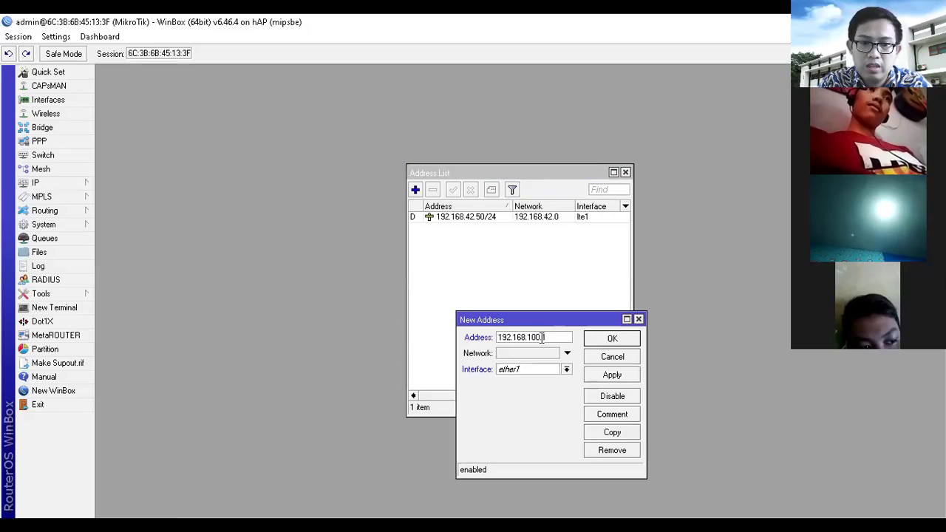
{"action": "type", "text": ".1/25"}
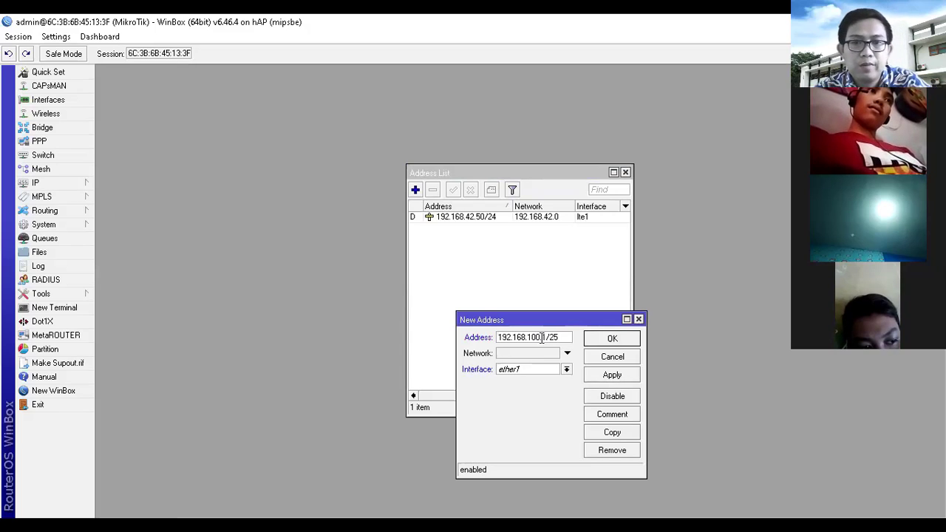
{"action": "left_click", "coordinate": [619, 379]}
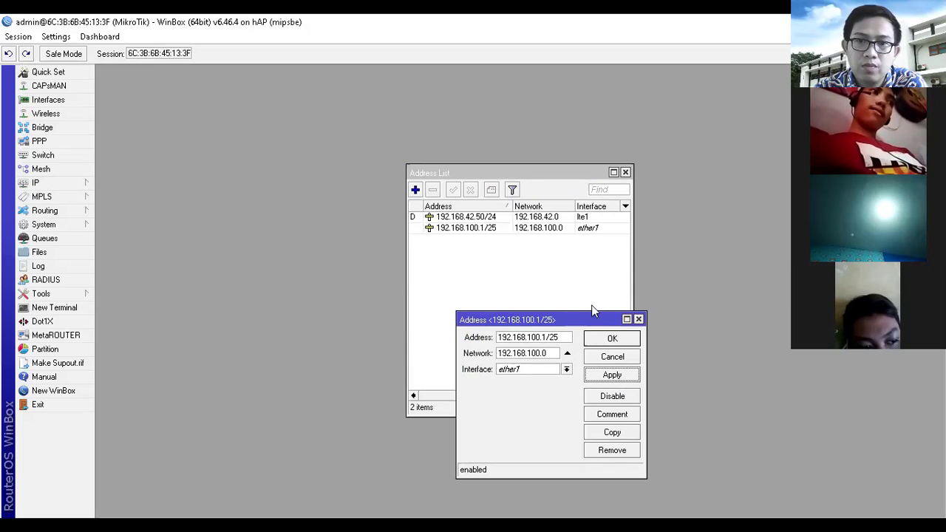
Step: Duplicate the 192.168.100.1/25 address entry as 192.168.200.1/24 on the ether3 interface, and close both address entries
{"action": "left_click_drag", "start_coordinate": [578, 320], "coordinate": [557, 302]}
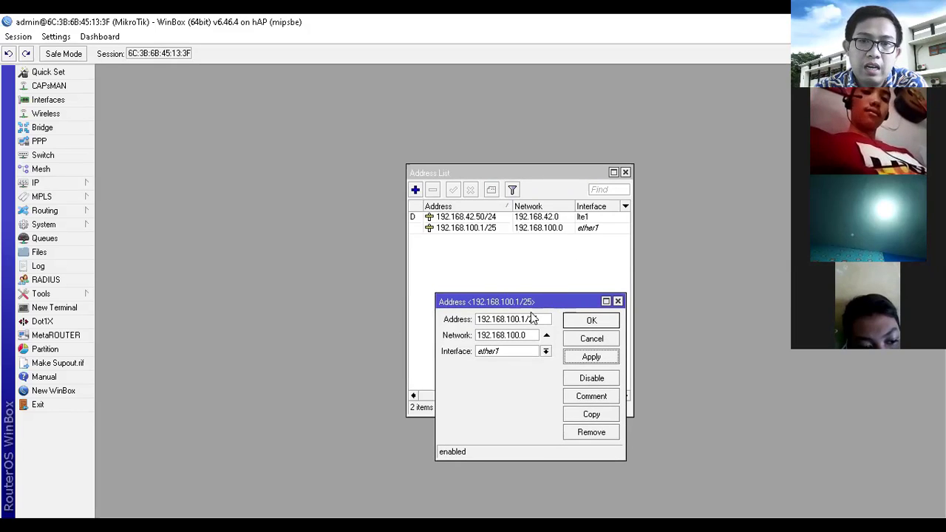
{"action": "left_click", "coordinate": [603, 415]}
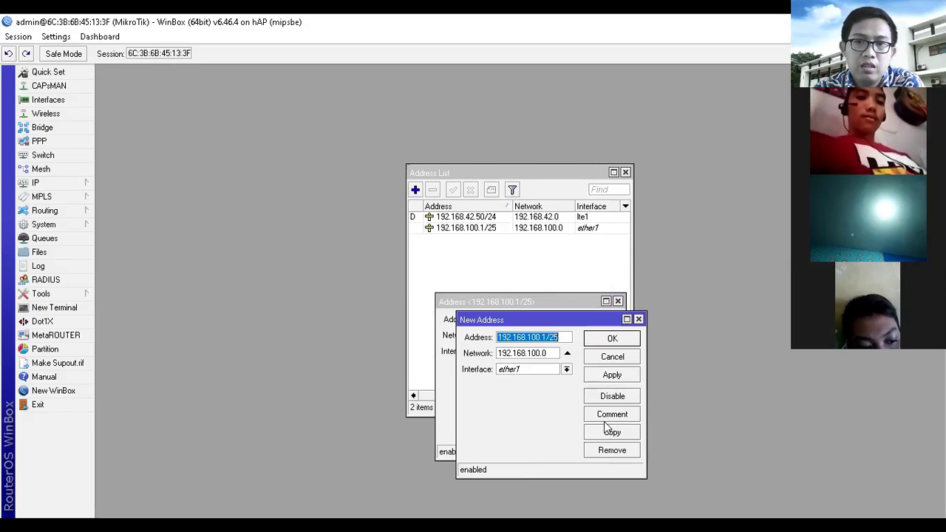
{"action": "left_click", "coordinate": [529, 337]}
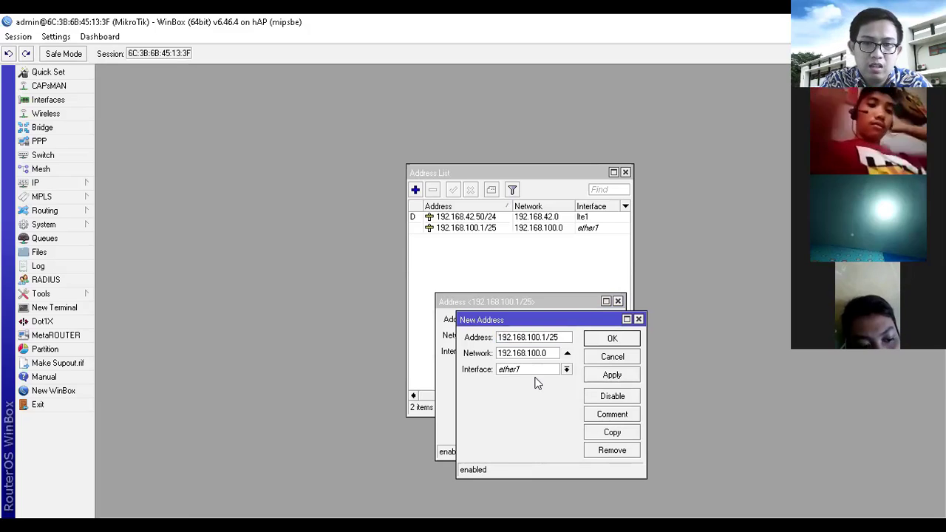
{"action": "key", "text": "BackSpace"}
{"action": "type", "text": "2"}
{"action": "left_click", "coordinate": [560, 337]}
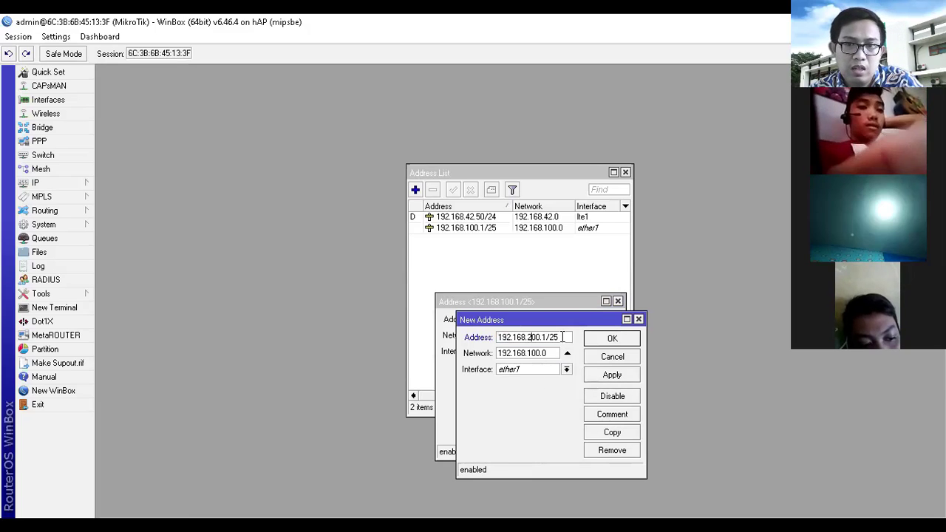
{"action": "key", "text": "BackSpace"}
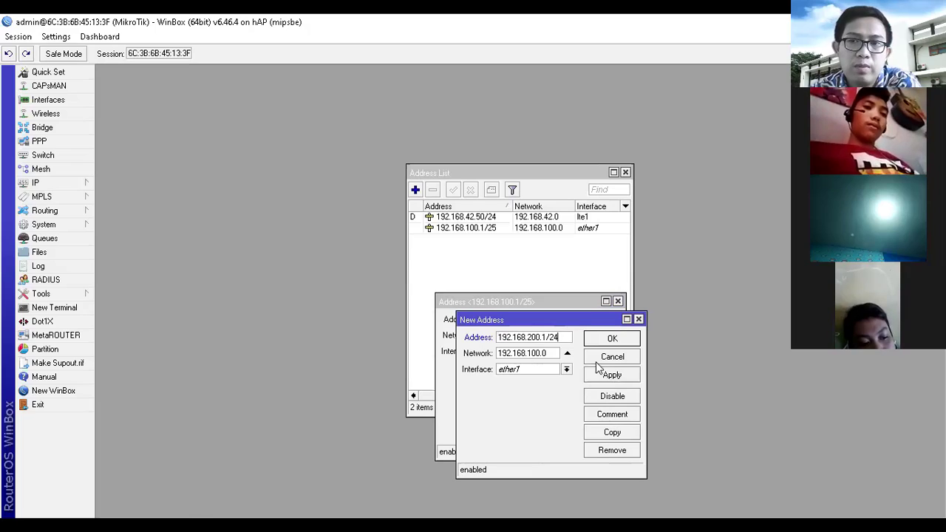
{"action": "type", "text": "4"}
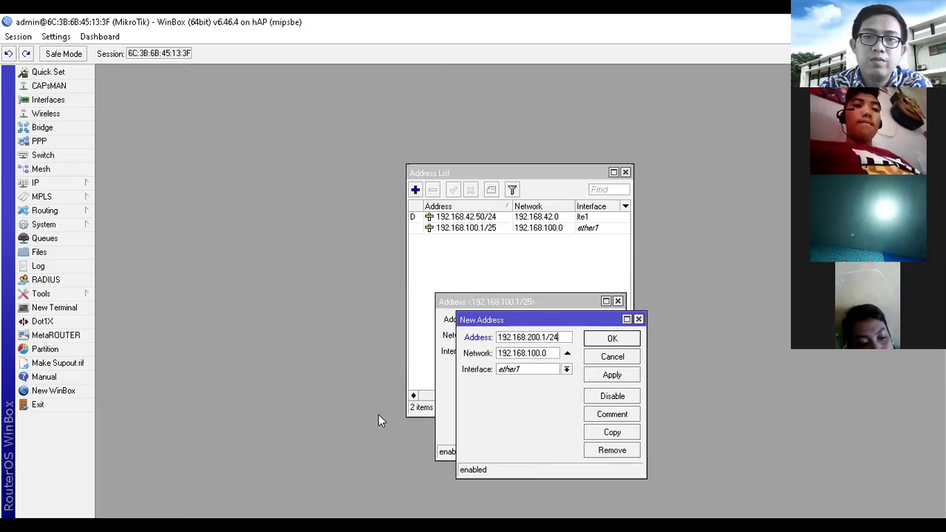
{"action": "left_click", "coordinate": [527, 371]}
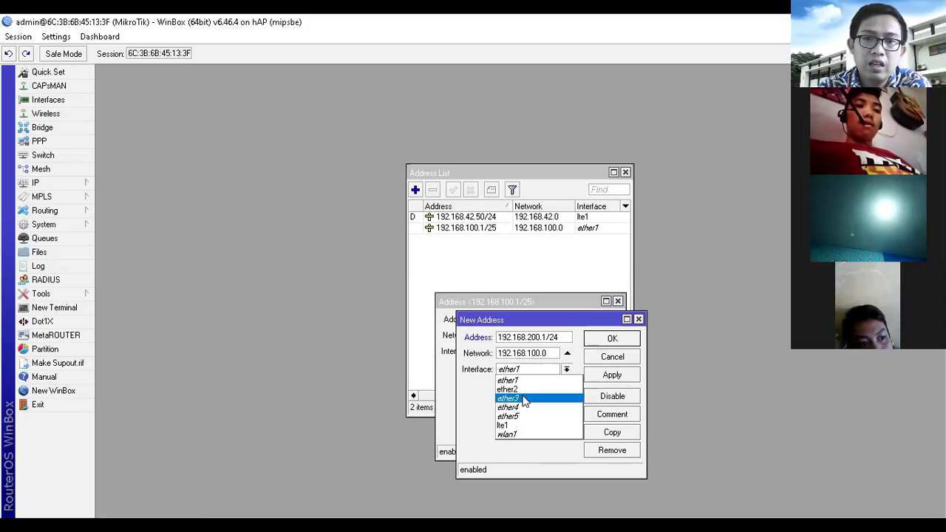
{"action": "left_click", "coordinate": [524, 399]}
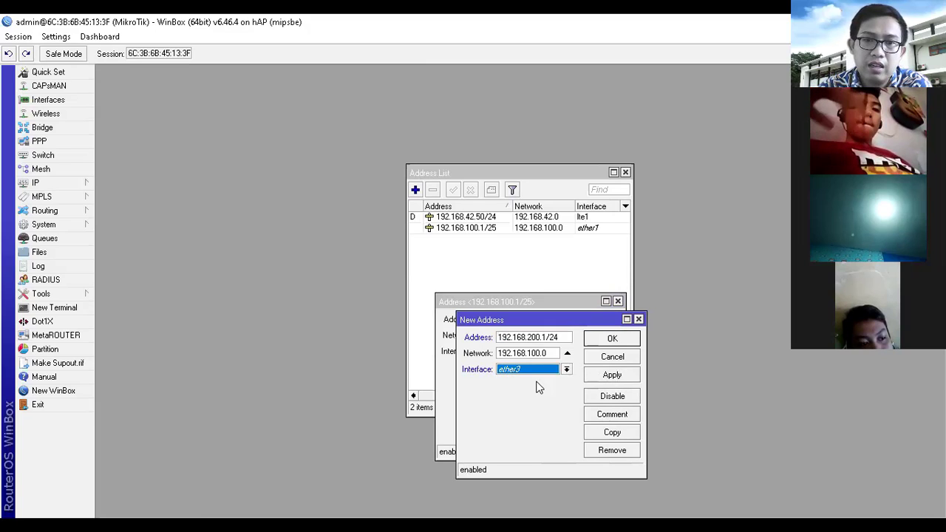
{"action": "left_click", "coordinate": [610, 376]}
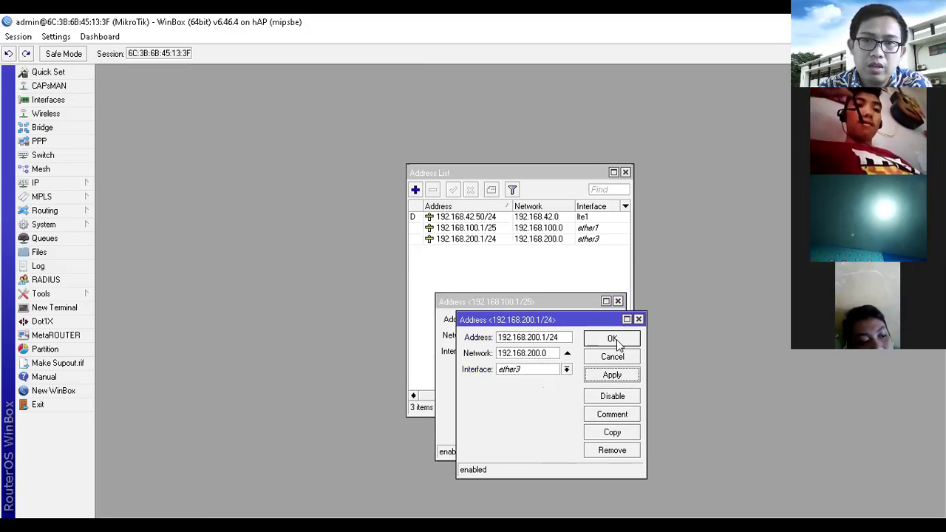
{"action": "left_click", "coordinate": [612, 340]}
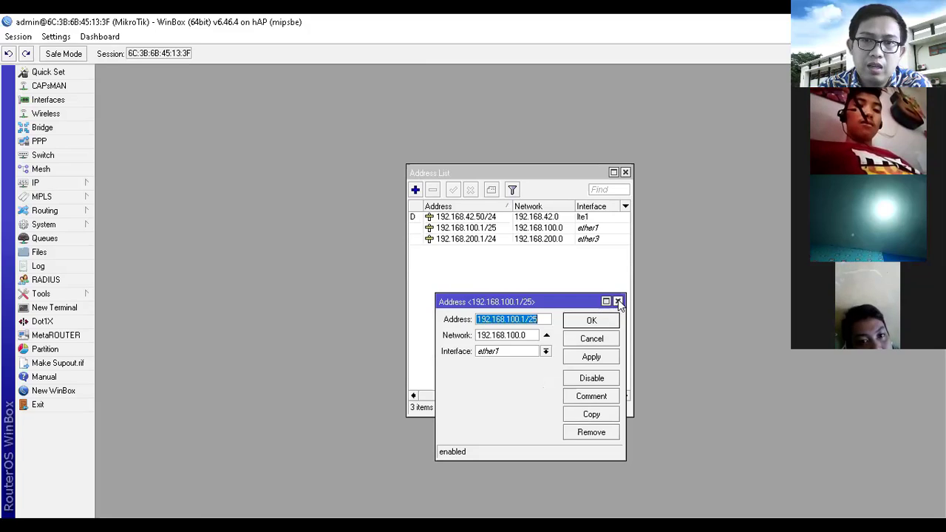
{"action": "left_click", "coordinate": [618, 302]}
Step: Change the interface of the 192.168.100.1/25 address entry to ether2
{"action": "left_click", "coordinate": [603, 229]}
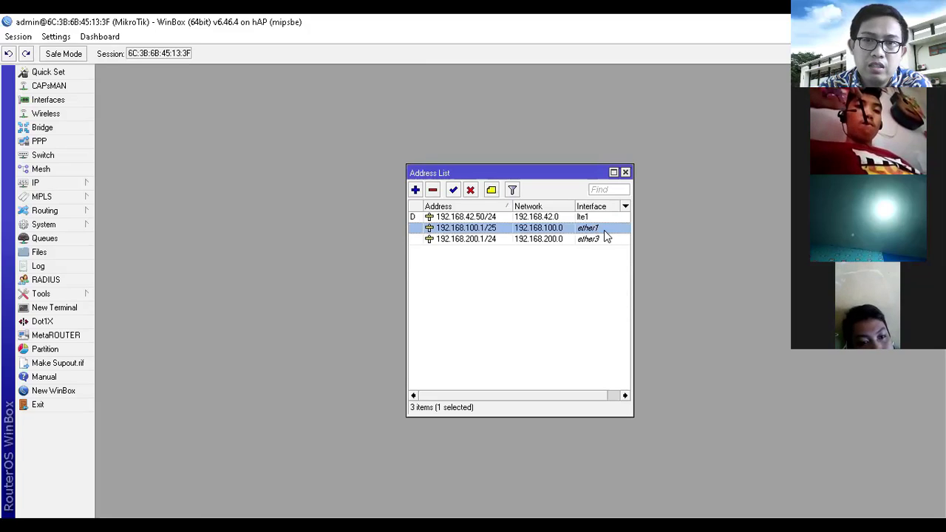
{"action": "double_click", "coordinate": [605, 230]}
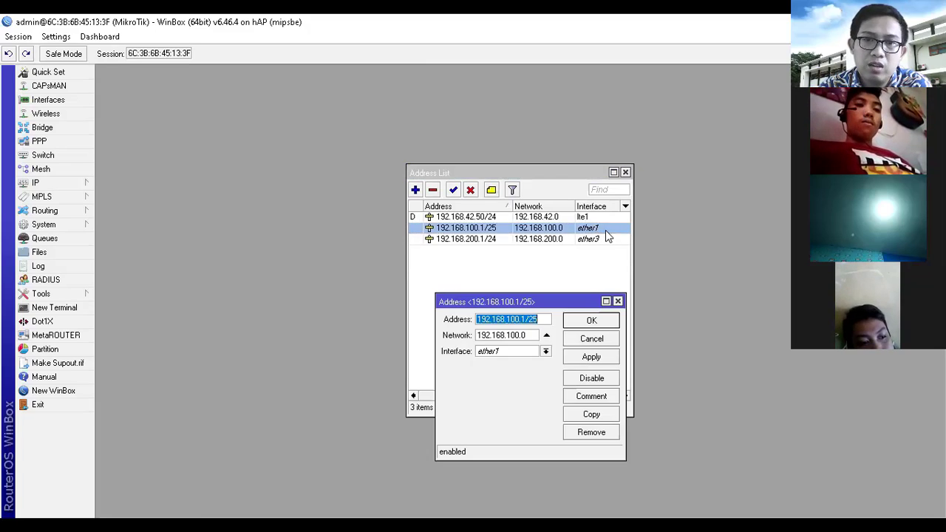
{"action": "left_click", "coordinate": [546, 351]}
{"action": "left_click", "coordinate": [526, 372]}
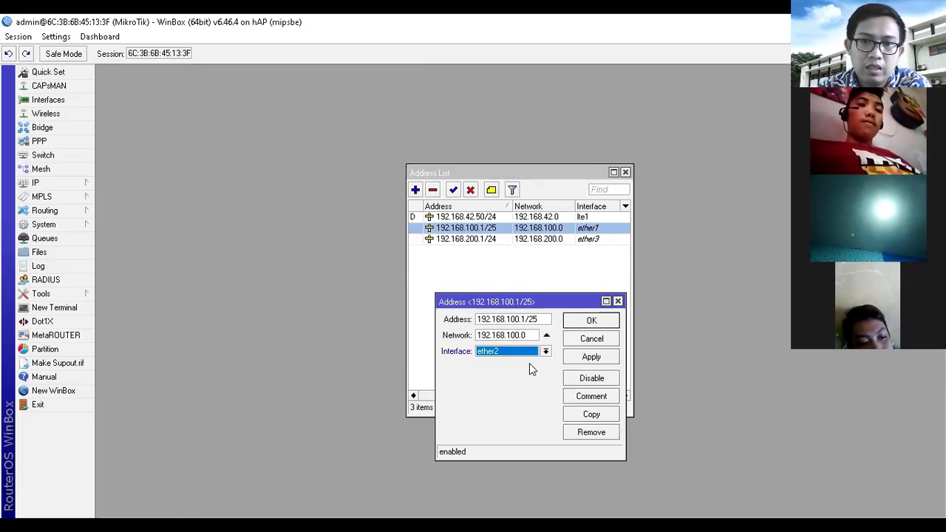
{"action": "left_click", "coordinate": [588, 361]}
{"action": "left_click", "coordinate": [591, 323]}
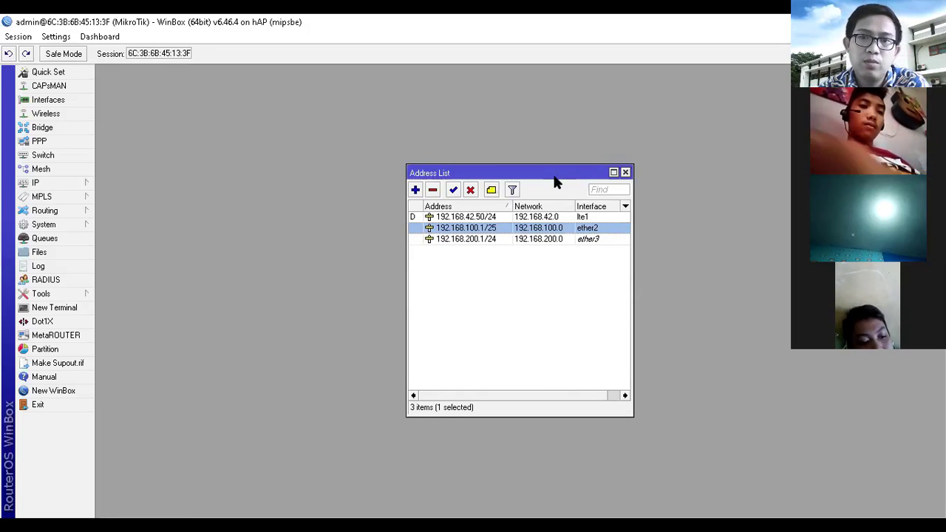
Step: Review the lte1, ether2 and ether3 entries in the router's address list, and close the list
{"action": "left_click", "coordinate": [591, 217]}
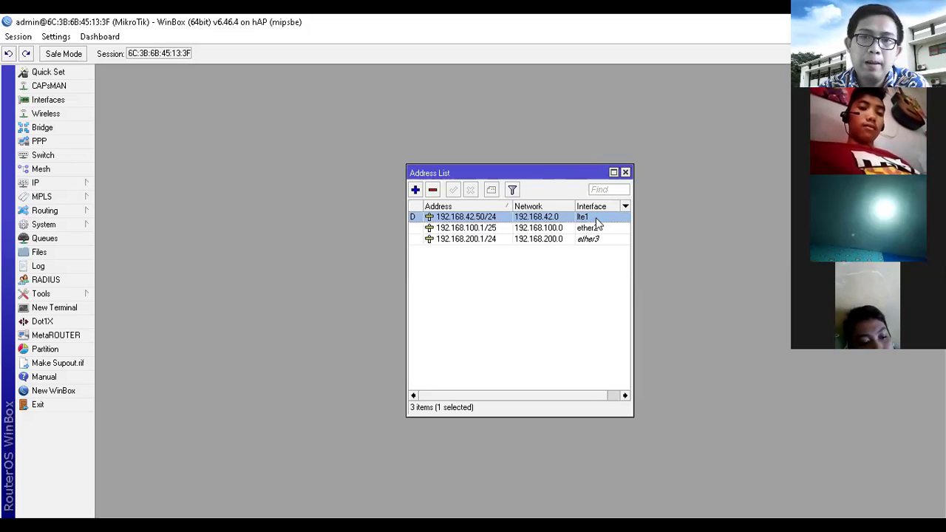
{"action": "left_click", "coordinate": [607, 229]}
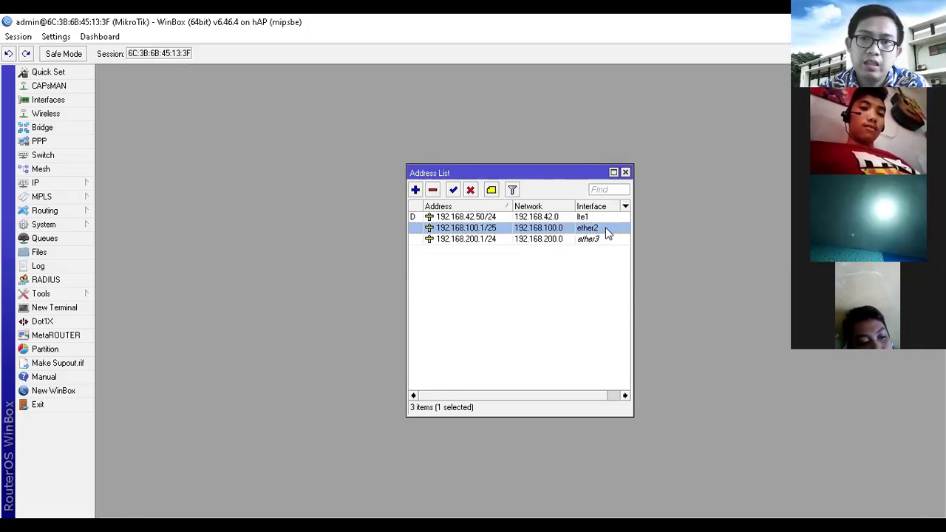
{"action": "left_click", "coordinate": [598, 241]}
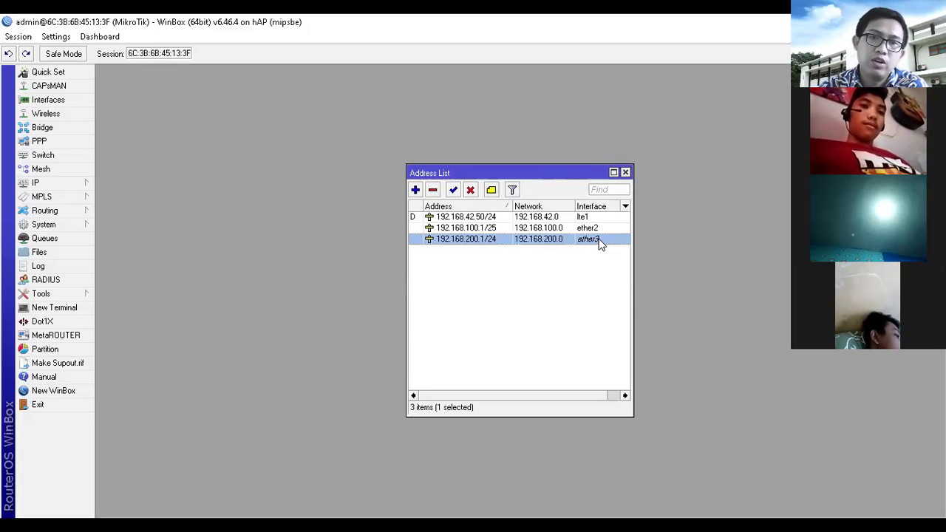
{"action": "left_click", "coordinate": [66, 185]}
{"action": "left_click", "coordinate": [272, 147]}
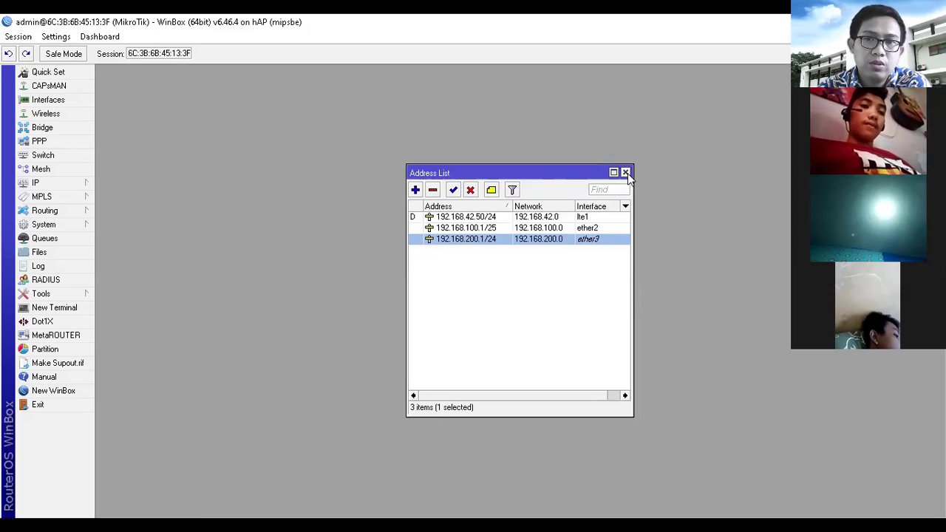
{"action": "left_click", "coordinate": [625, 173]}
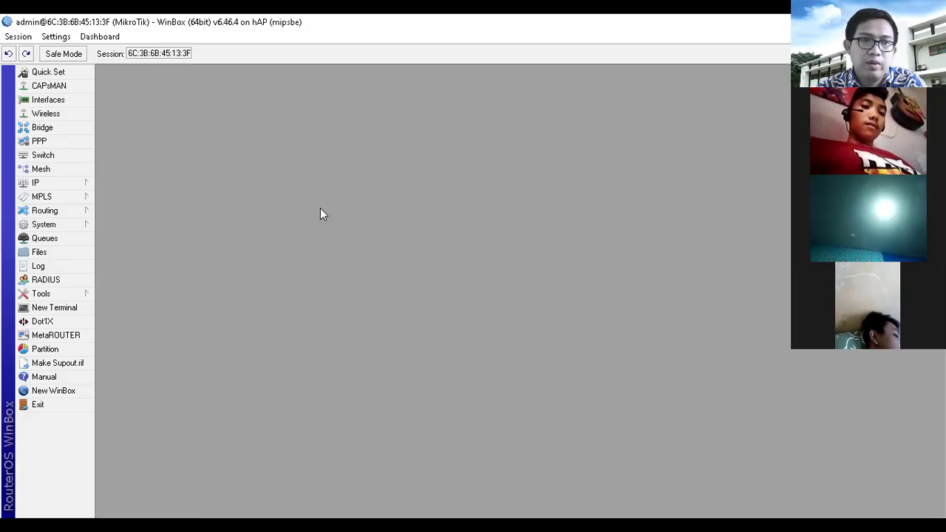
Step: Test the router's internet connection by pinging google.com from a new terminal, and close the terminal
{"action": "left_click", "coordinate": [80, 308]}
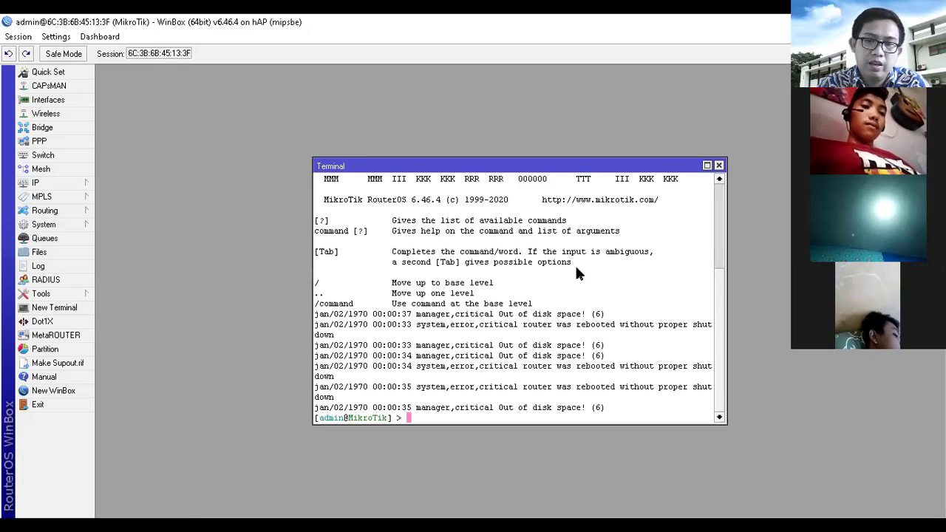
{"action": "type", "text": "ping g"}
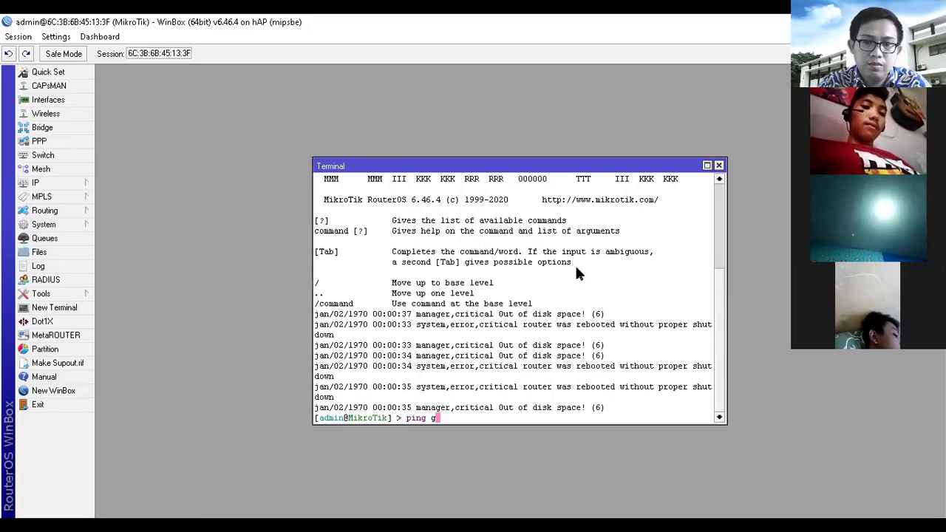
{"action": "type", "text": "oogle.com"}
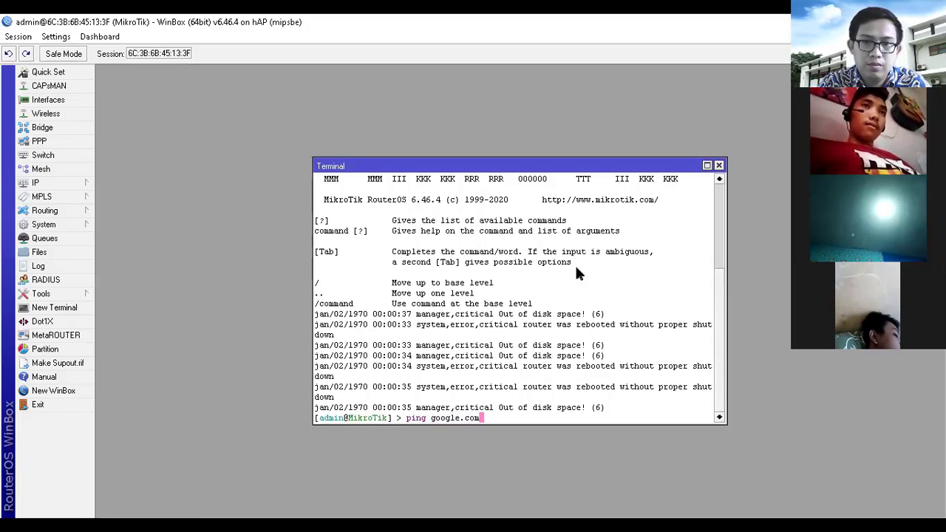
{"action": "key", "text": "Return"}
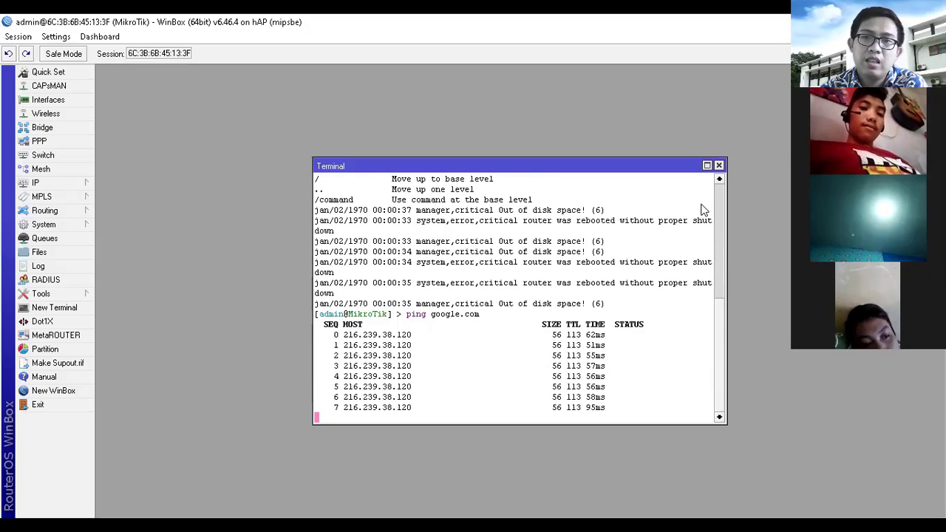
{"action": "left_click", "coordinate": [719, 166]}
Step: Set the router's DNS servers to 8.8.8.8 and 8.8.4.4, allow remote requests, and apply the DNS settings
{"action": "left_click", "coordinate": [56, 182]}
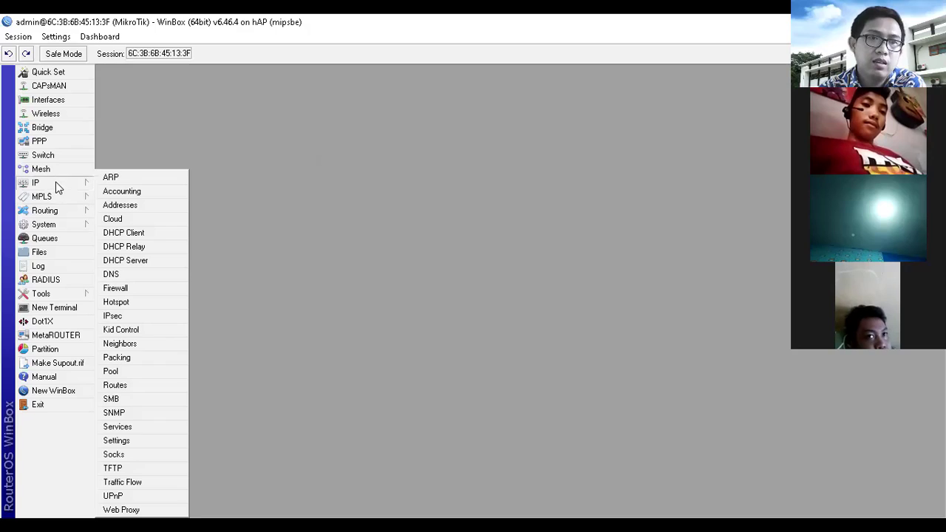
{"action": "left_click", "coordinate": [136, 276]}
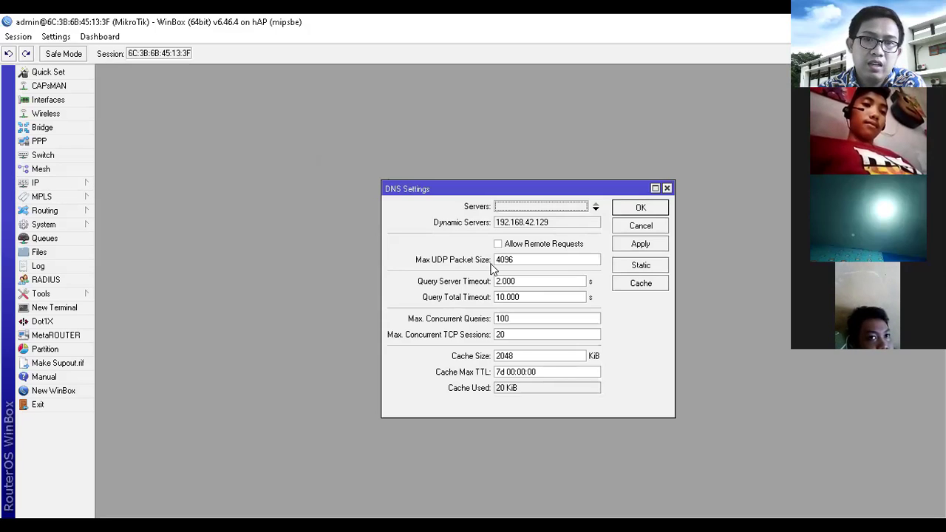
{"action": "left_click", "coordinate": [498, 245]}
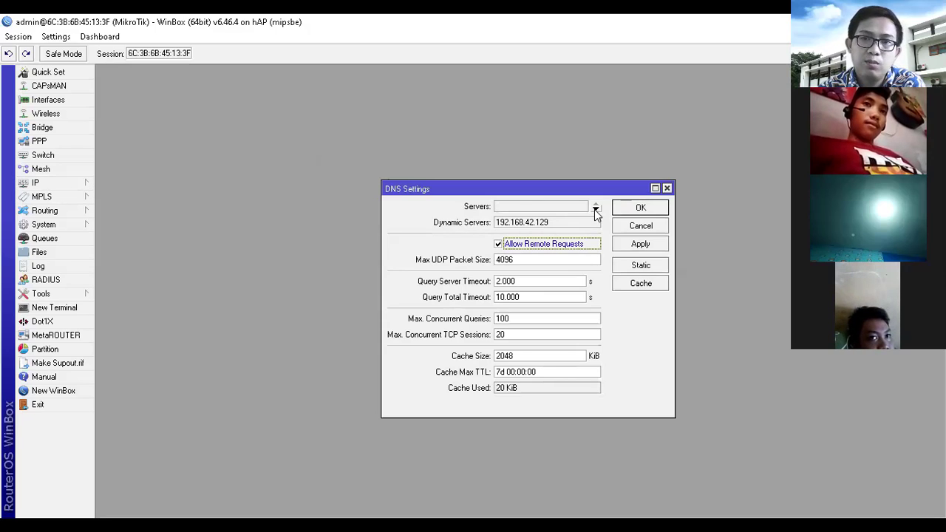
{"action": "left_click", "coordinate": [596, 208]}
{"action": "type", "text": "8"}
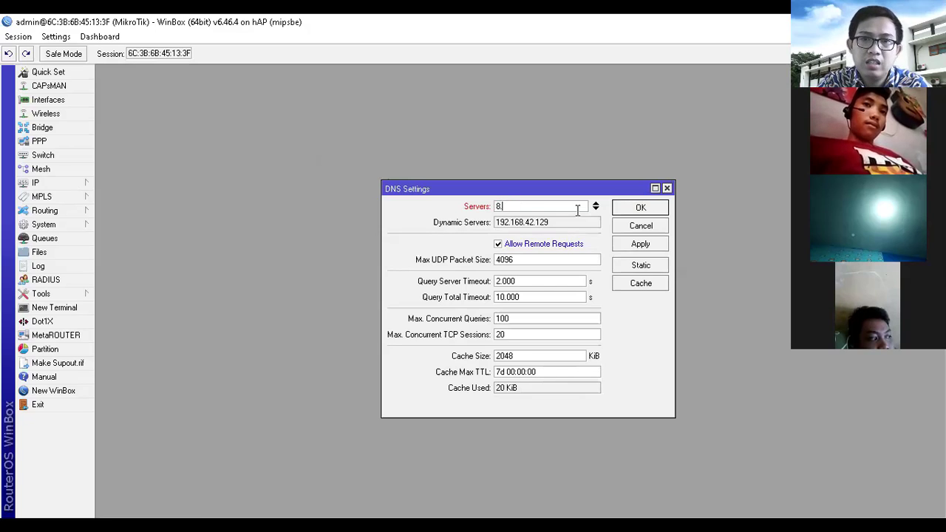
{"action": "type", "text": ".8.8.8"}
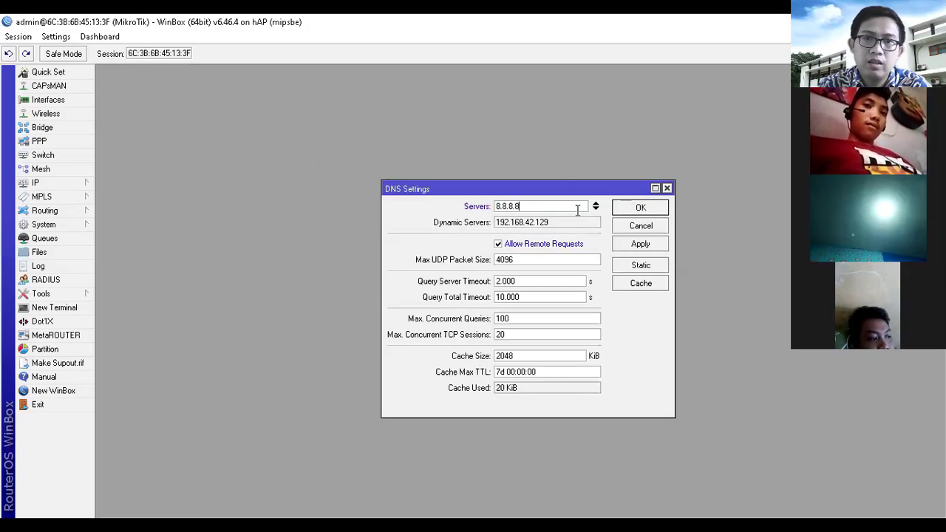
{"action": "left_click", "coordinate": [597, 209]}
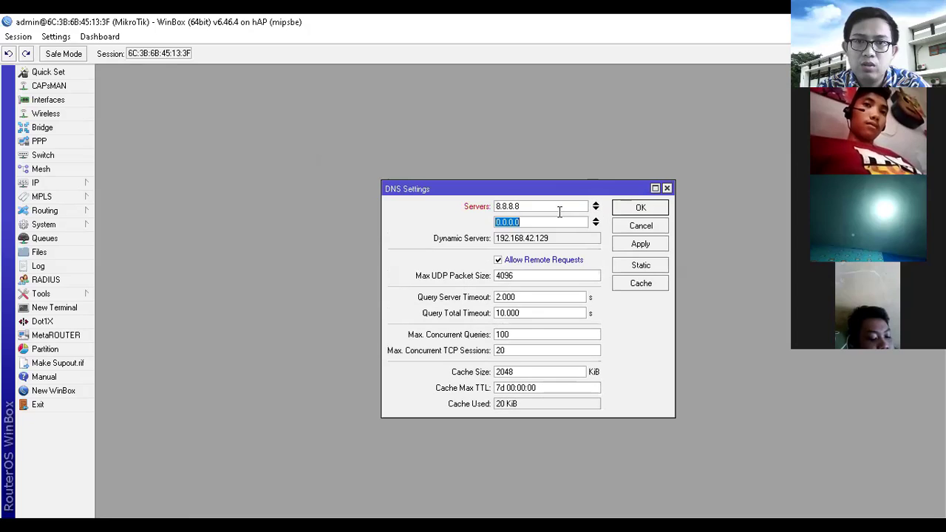
{"action": "type", "text": "8.8.4.4"}
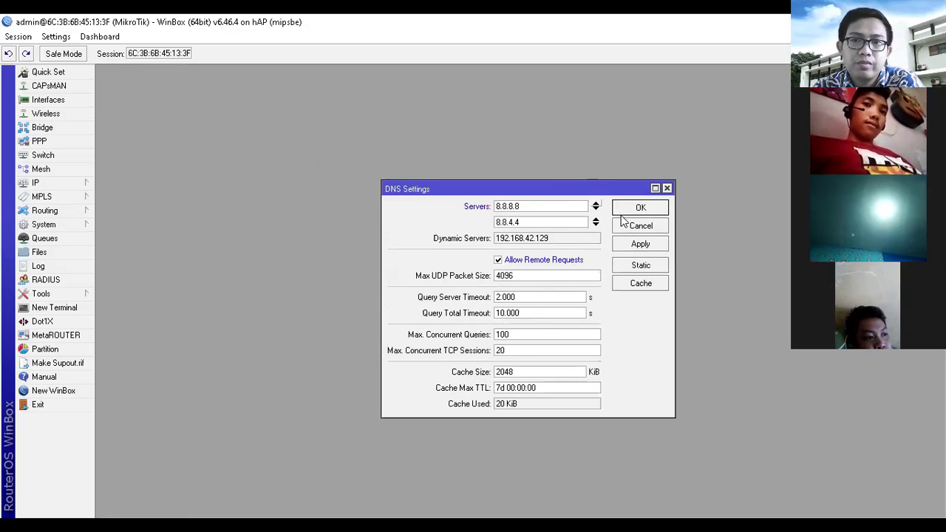
{"action": "left_click", "coordinate": [640, 244]}
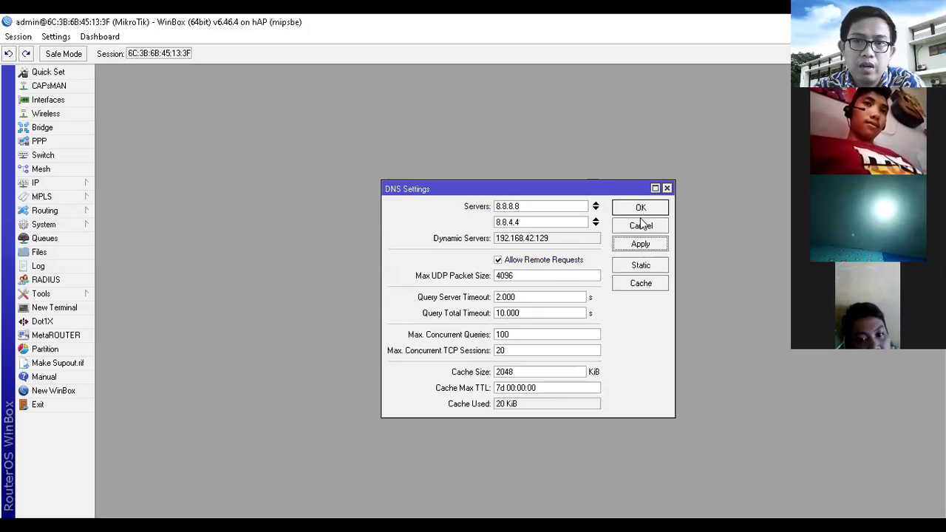
{"action": "left_click", "coordinate": [644, 208]}
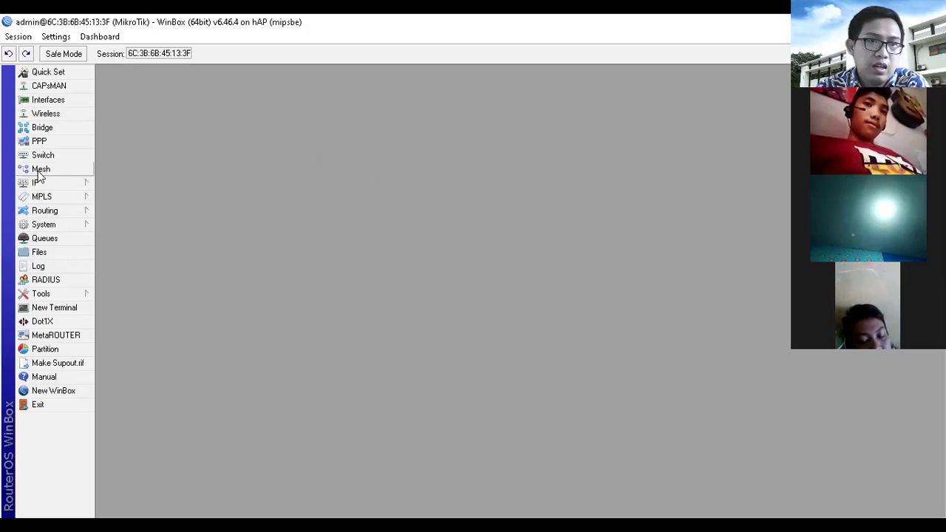
{"action": "left_click", "coordinate": [53, 184]}
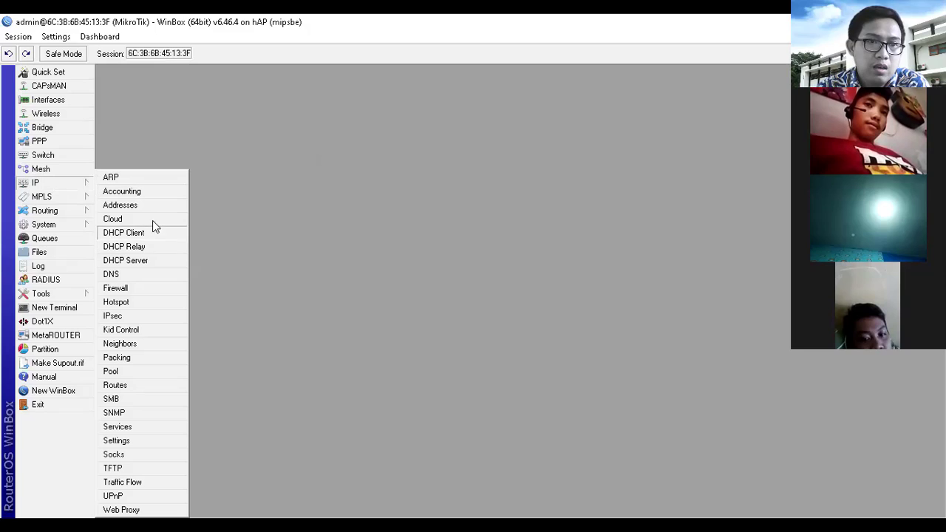
{"action": "left_click", "coordinate": [129, 202]}
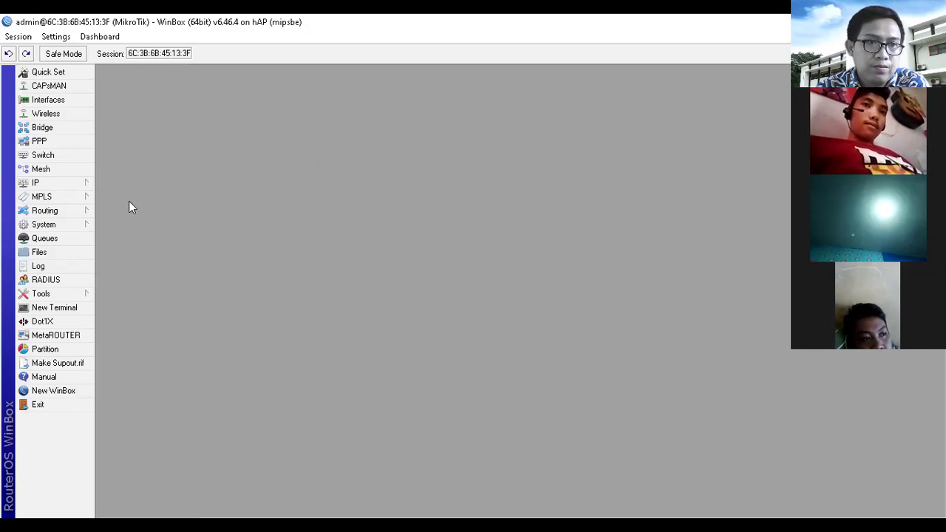
{"action": "left_click", "coordinate": [63, 193]}
{"action": "left_click", "coordinate": [61, 182]}
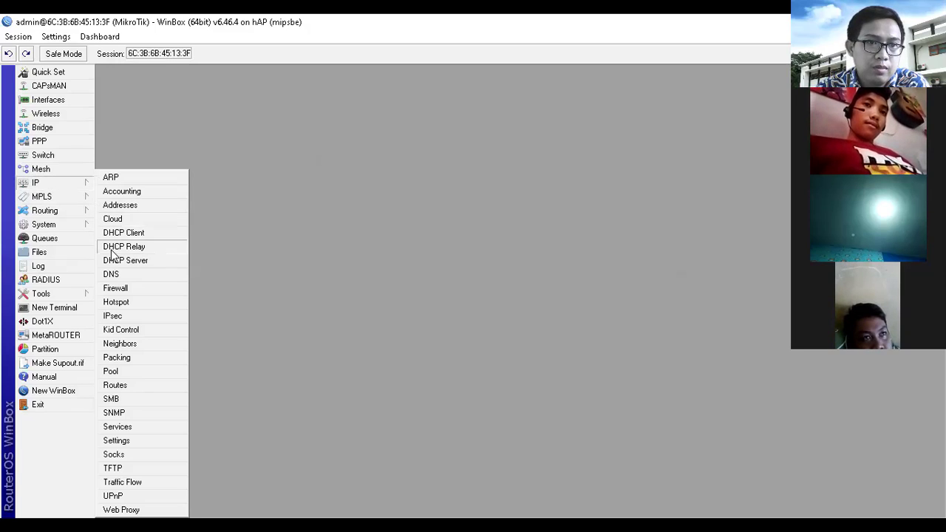
{"action": "left_click", "coordinate": [185, 273]}
{"action": "left_click", "coordinate": [667, 188]}
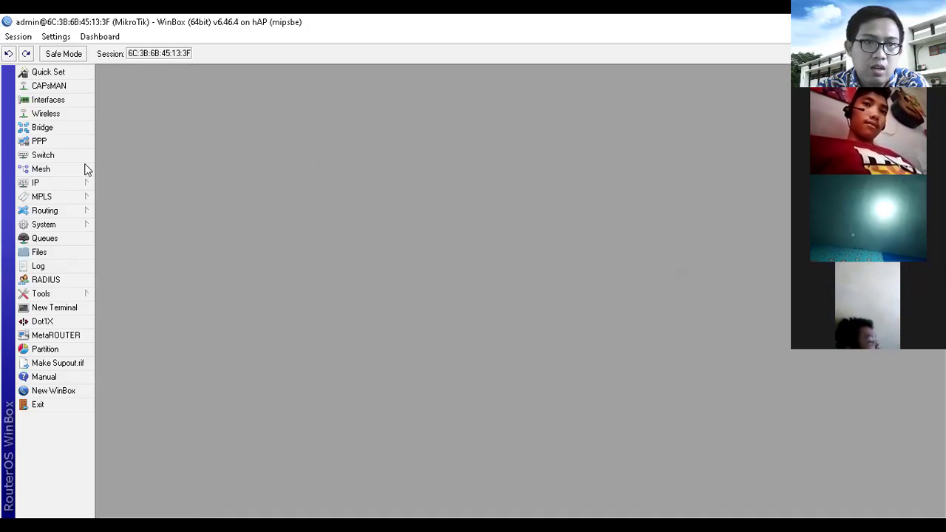
Step: Start a new firewall NAT rule with the srcnat chain and lte1 as its outgoing interface
{"action": "left_click", "coordinate": [73, 183]}
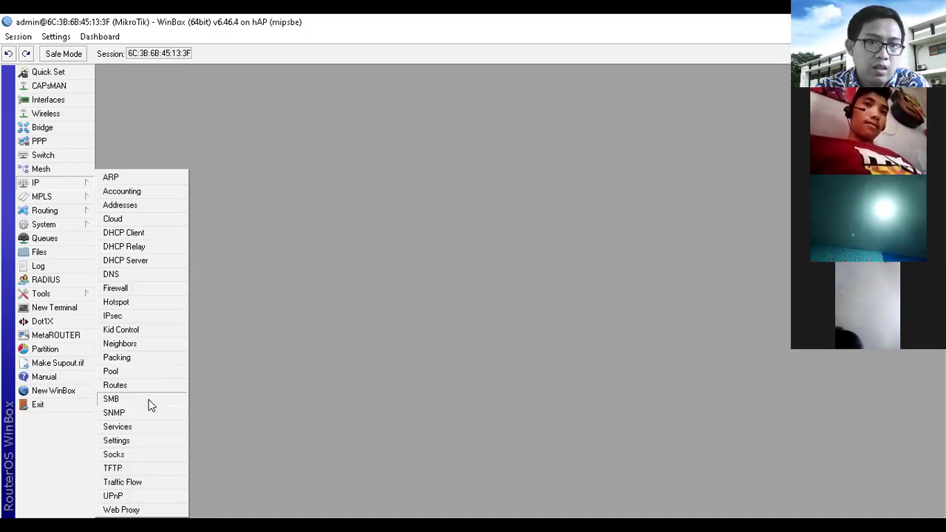
{"action": "left_click", "coordinate": [144, 292]}
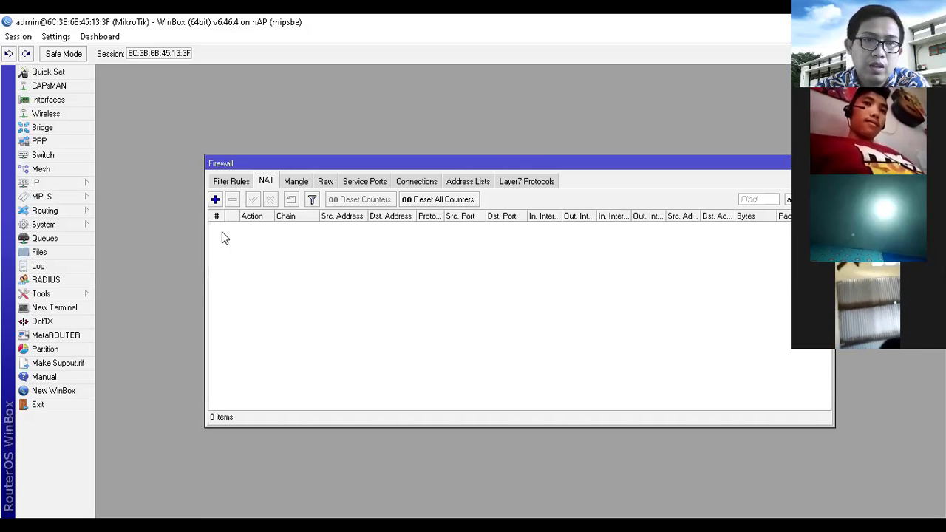
{"action": "left_click", "coordinate": [215, 199]}
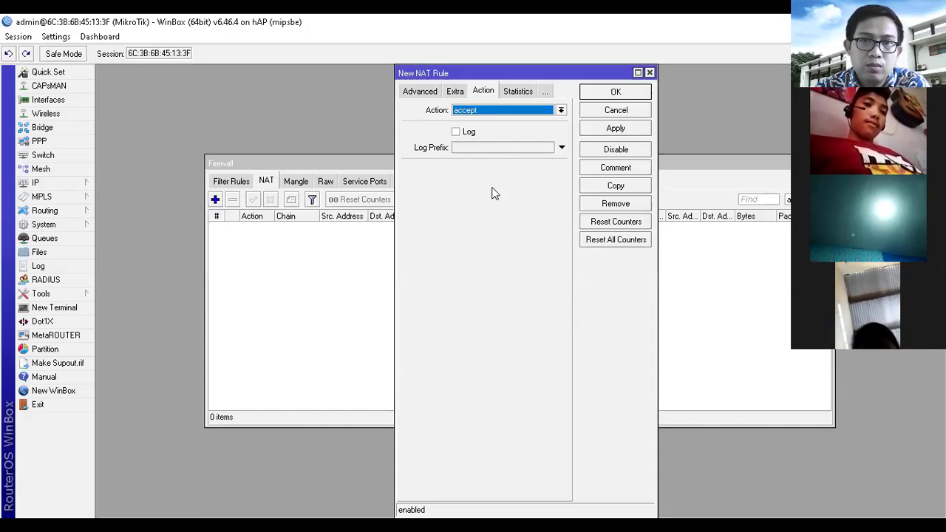
{"action": "left_click", "coordinate": [427, 92]}
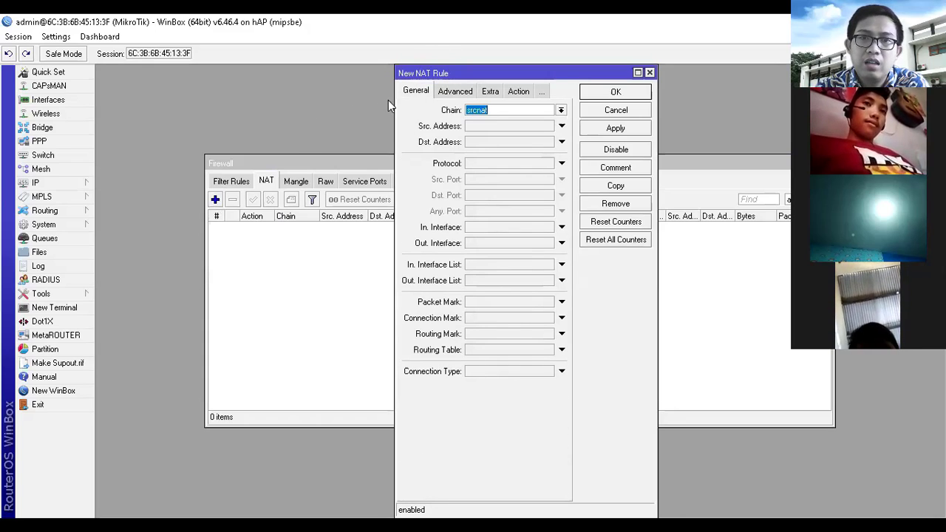
{"action": "left_click", "coordinate": [466, 110]}
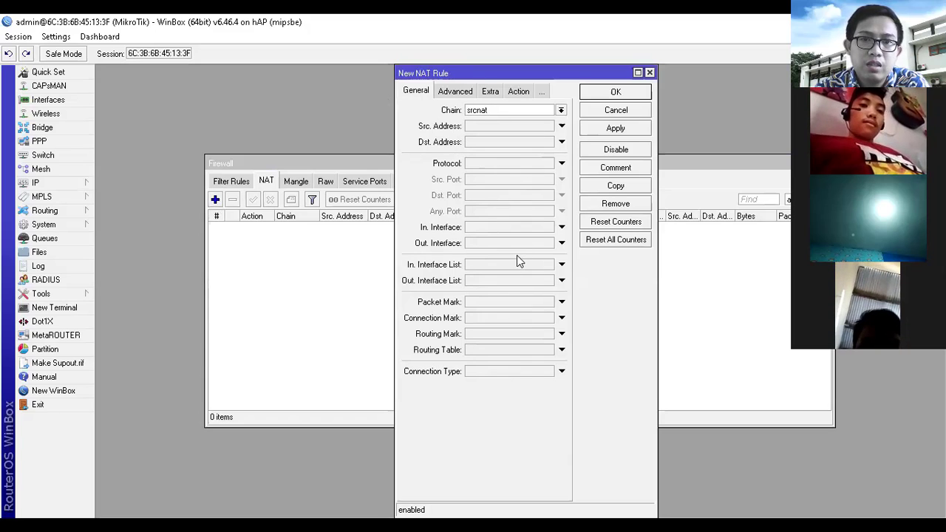
{"action": "left_click", "coordinate": [562, 243]}
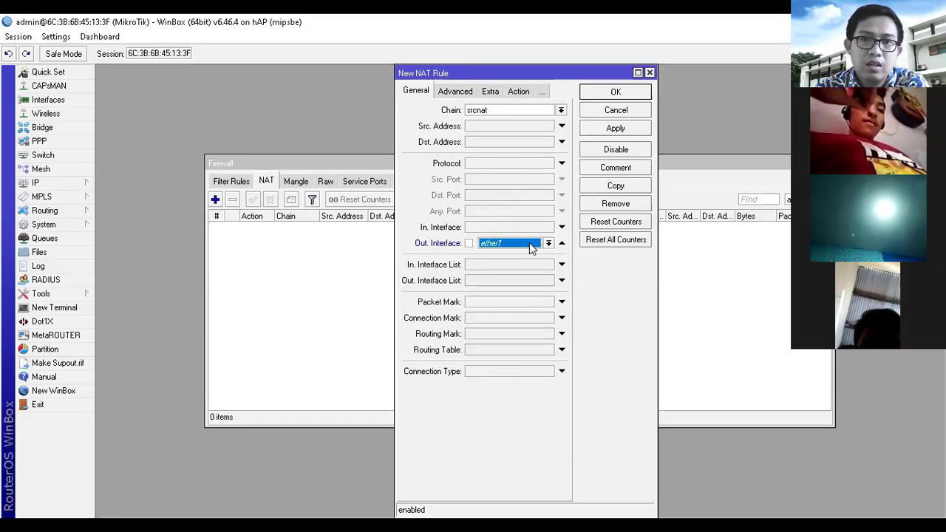
{"action": "left_click", "coordinate": [548, 244]}
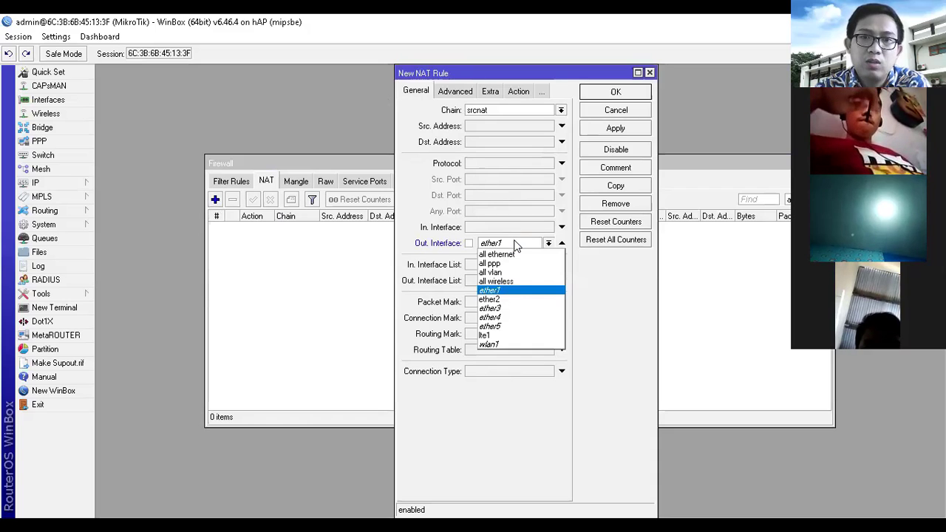
{"action": "left_click", "coordinate": [507, 336]}
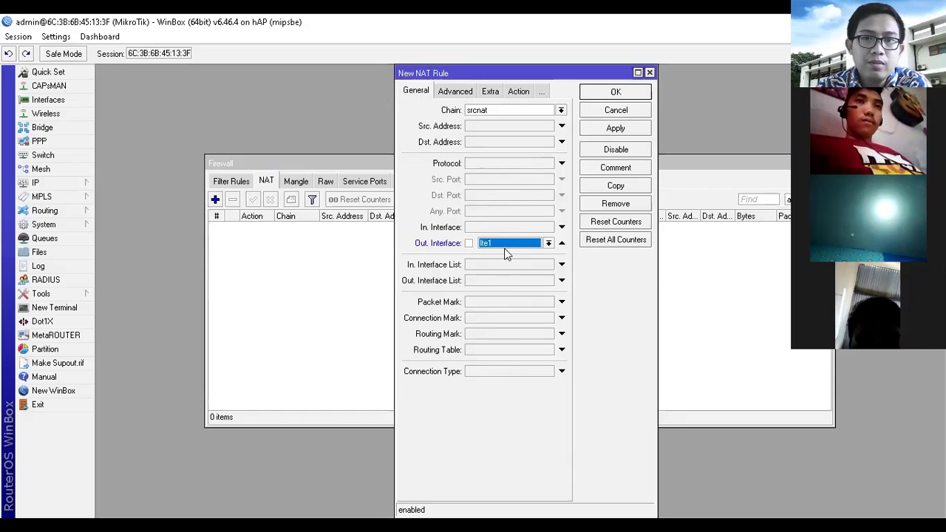
Step: Set the NAT rule's action to masquerade, save the rule, and reposition the firewall window to view its full listing
{"action": "left_click", "coordinate": [517, 91]}
{"action": "left_click", "coordinate": [504, 112]}
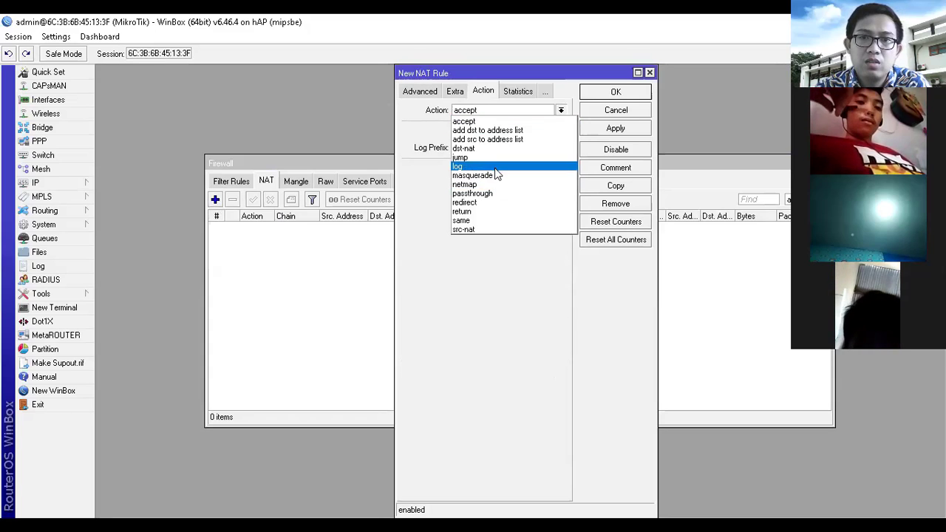
{"action": "left_click", "coordinate": [492, 175]}
{"action": "left_click", "coordinate": [610, 132]}
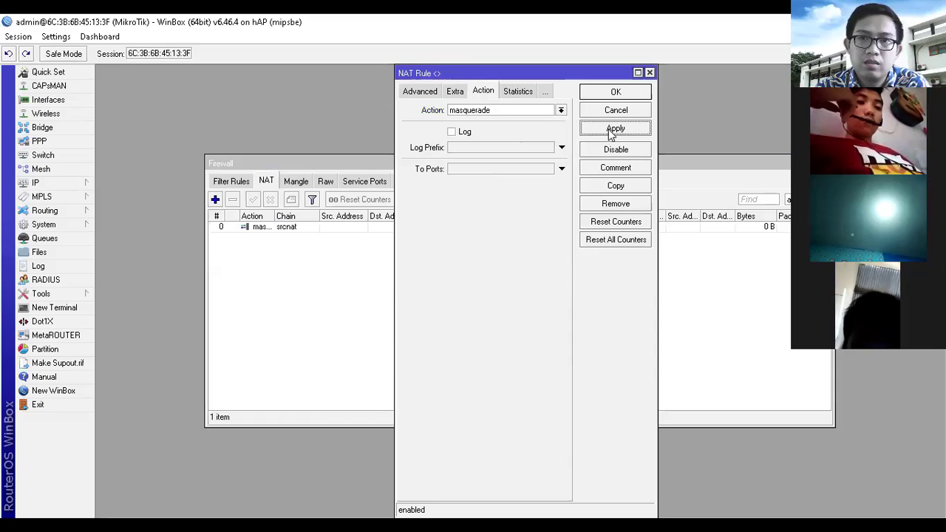
{"action": "left_click", "coordinate": [615, 92]}
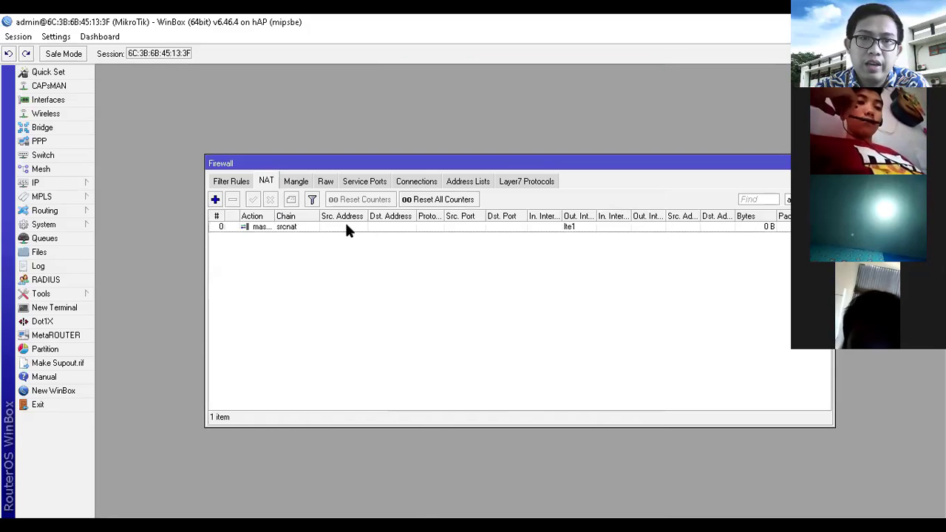
{"action": "left_click", "coordinate": [292, 229]}
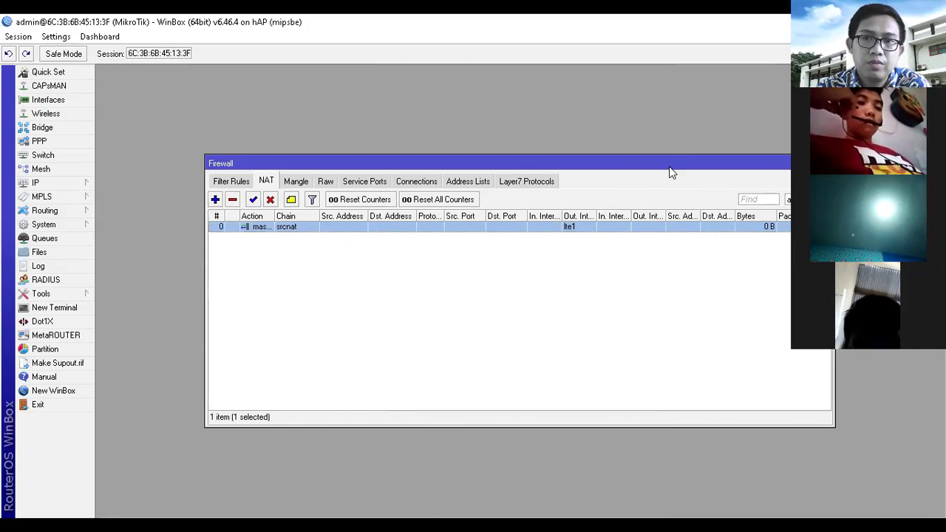
{"action": "left_click_drag", "start_coordinate": [671, 169], "coordinate": [589, 110]}
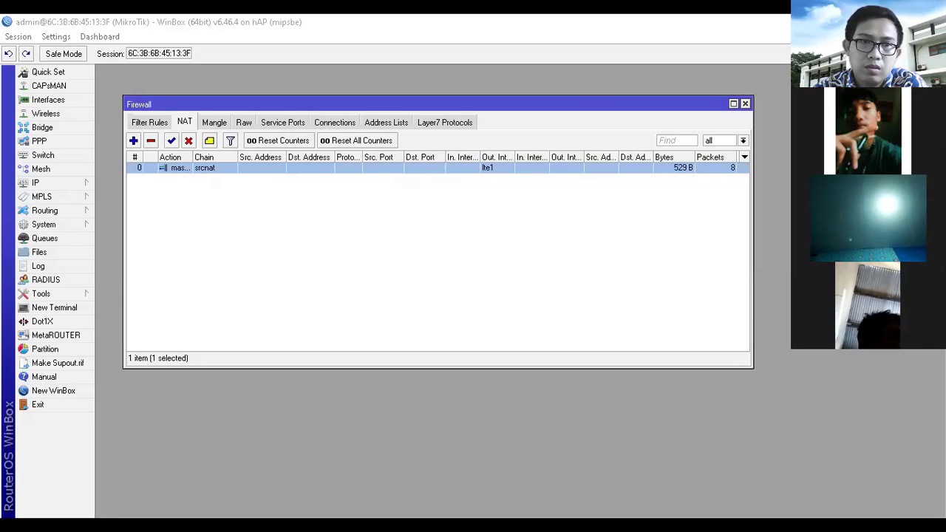
Step: Switch to the Windows Network Connections window and examine the Ethernet 4, Wi-Fi 2 and Ethernet 2 adapters
{"action": "key", "text": "alt+Tab"}
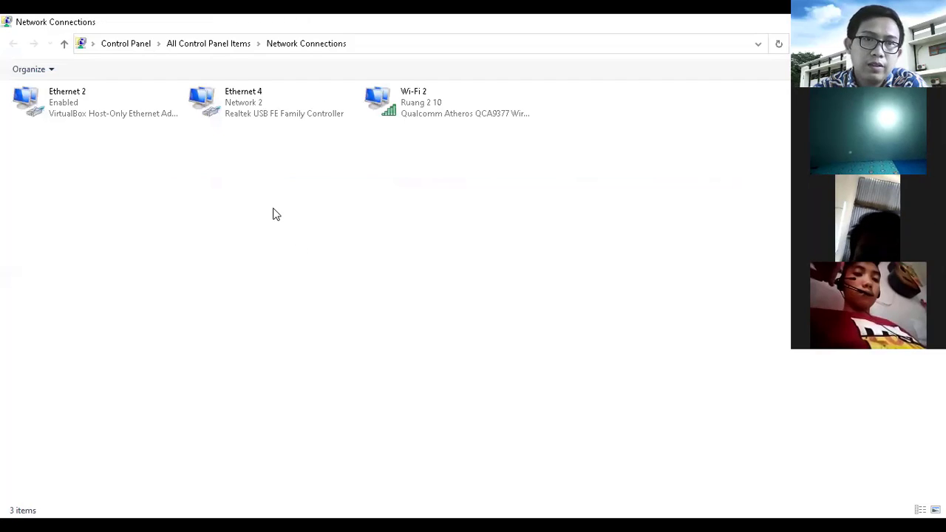
{"action": "left_click", "coordinate": [274, 110]}
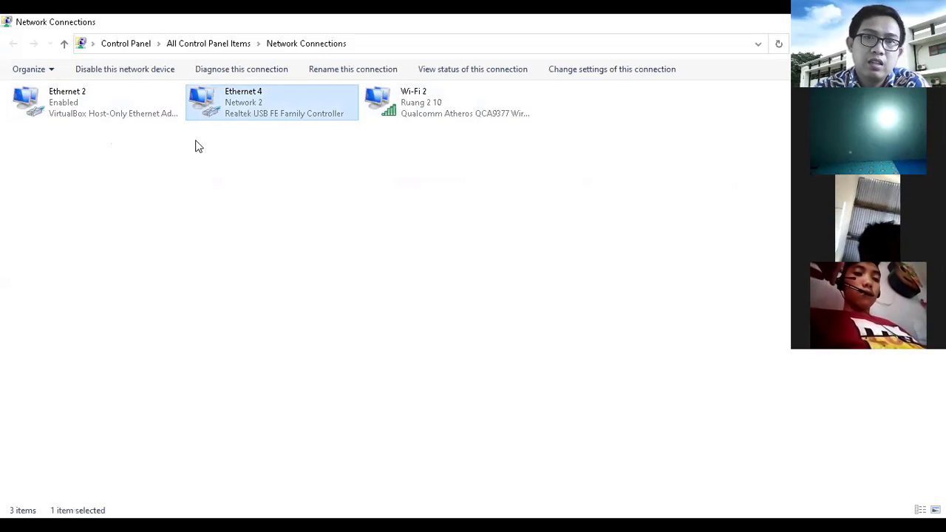
{"action": "left_click", "coordinate": [470, 119]}
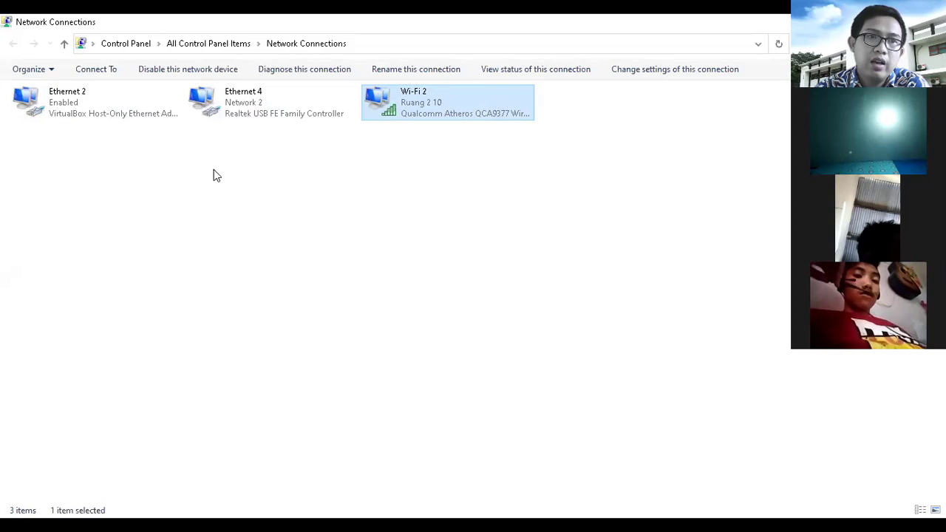
{"action": "left_click", "coordinate": [69, 109]}
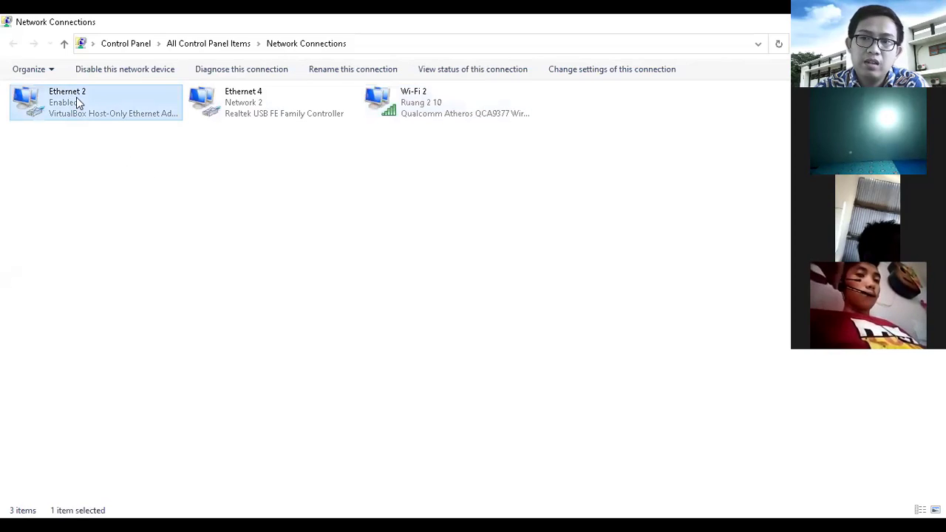
Step: Open the Internet Protocol Version 4 (TCP/IPv4) properties of the Ethernet 4 adapter
{"action": "left_click", "coordinate": [244, 106]}
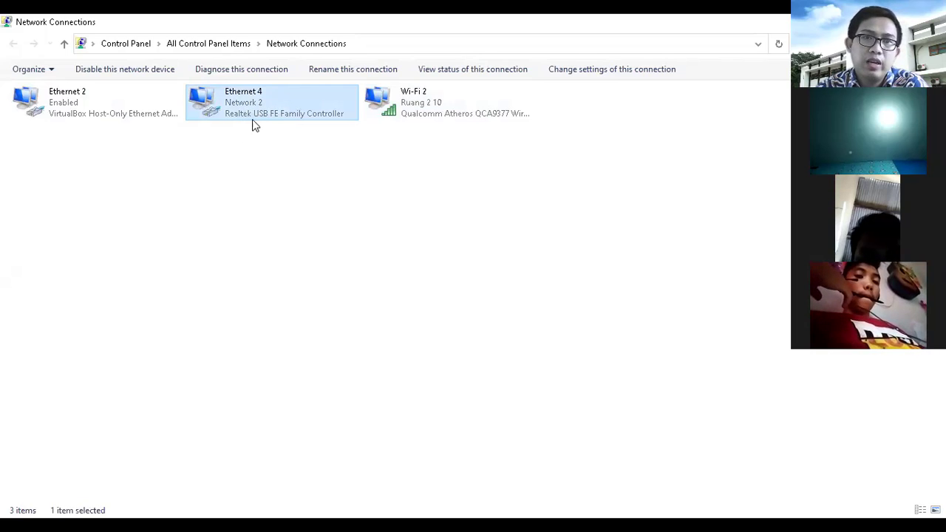
{"action": "right_click", "coordinate": [232, 106]}
{"action": "left_click", "coordinate": [296, 238]}
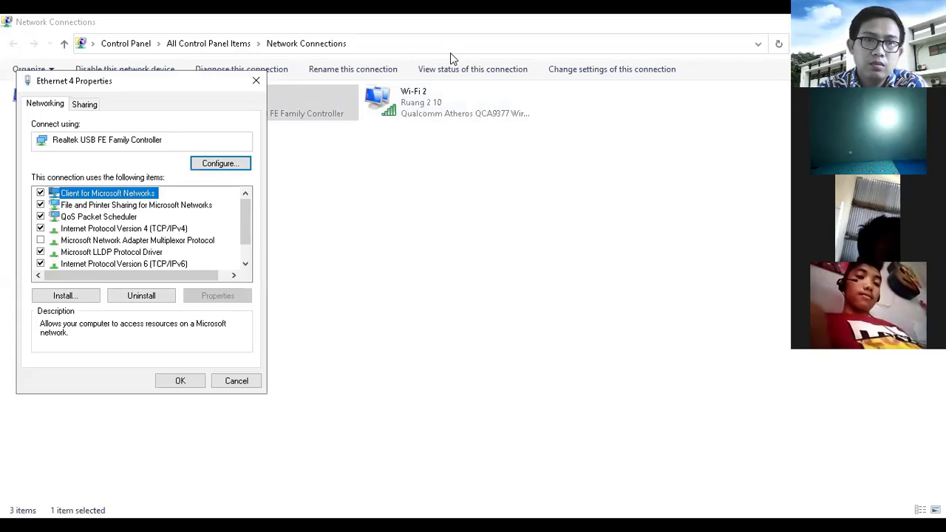
{"action": "left_click", "coordinate": [175, 229]}
{"action": "double_click", "coordinate": [175, 229]}
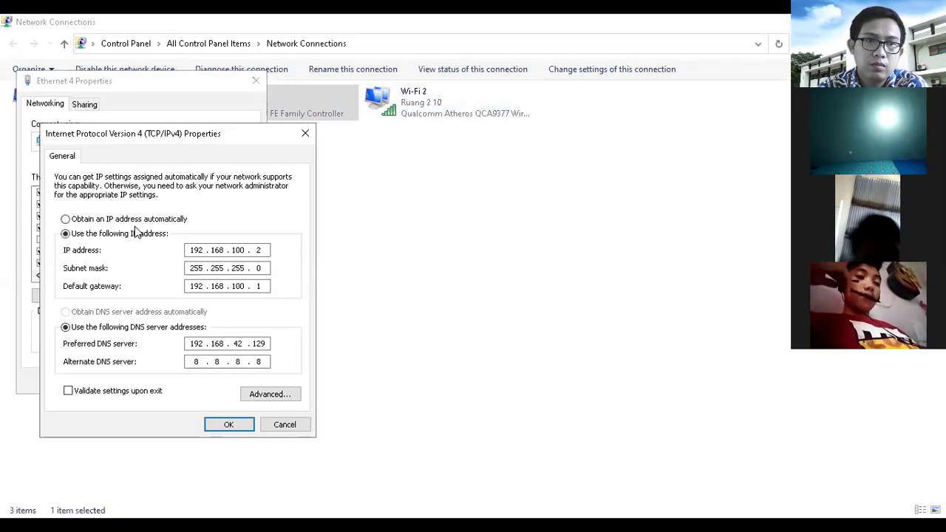
Step: Switch the adapter's IPv4 settings to obtain the IP address and DNS server address automatically
{"action": "left_click", "coordinate": [102, 312]}
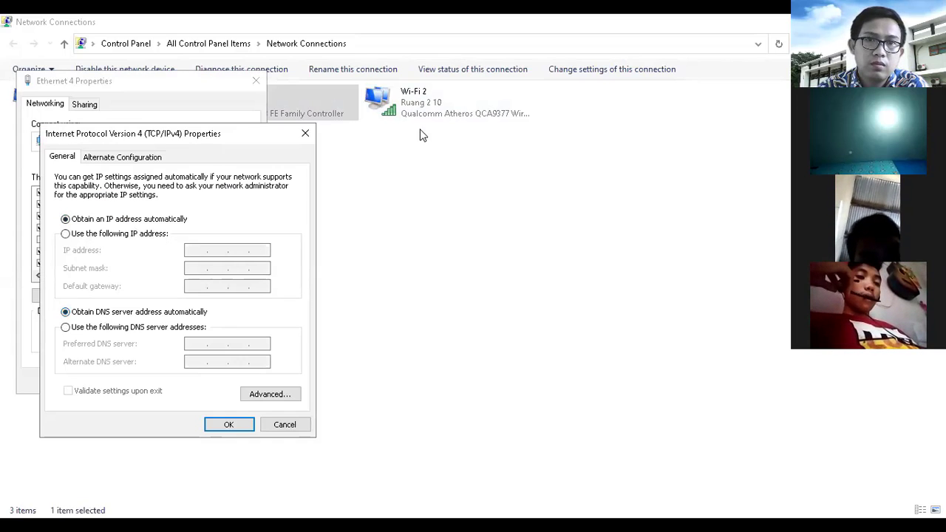
{"action": "left_click", "coordinate": [497, 89]}
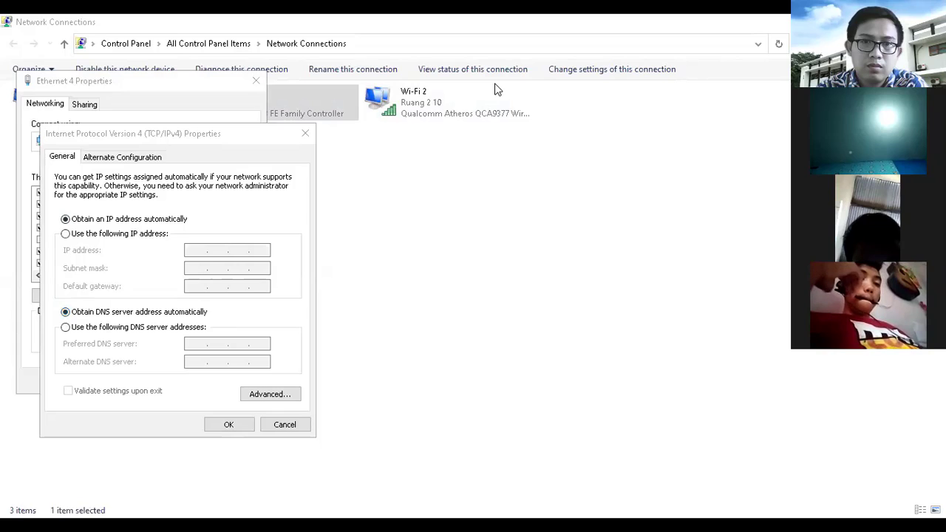
{"action": "left_click", "coordinate": [497, 89]}
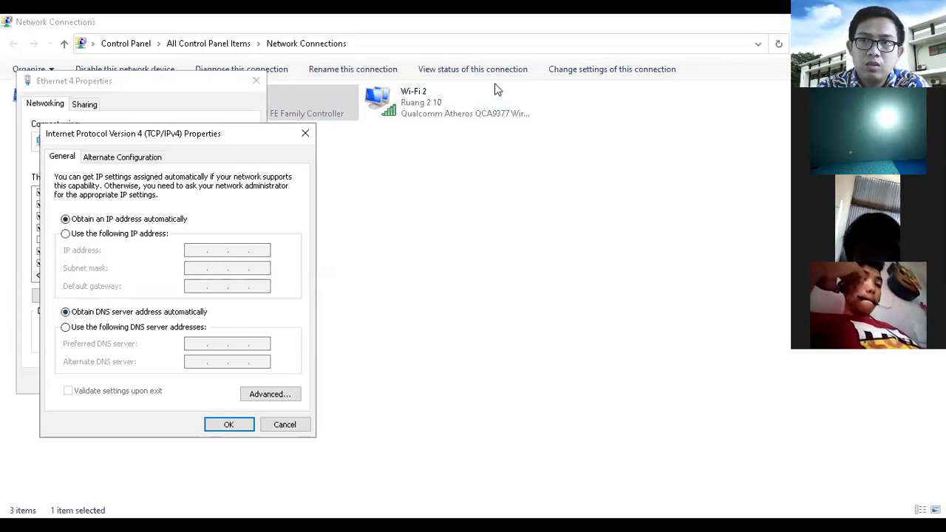
{"action": "left_click", "coordinate": [498, 89]}
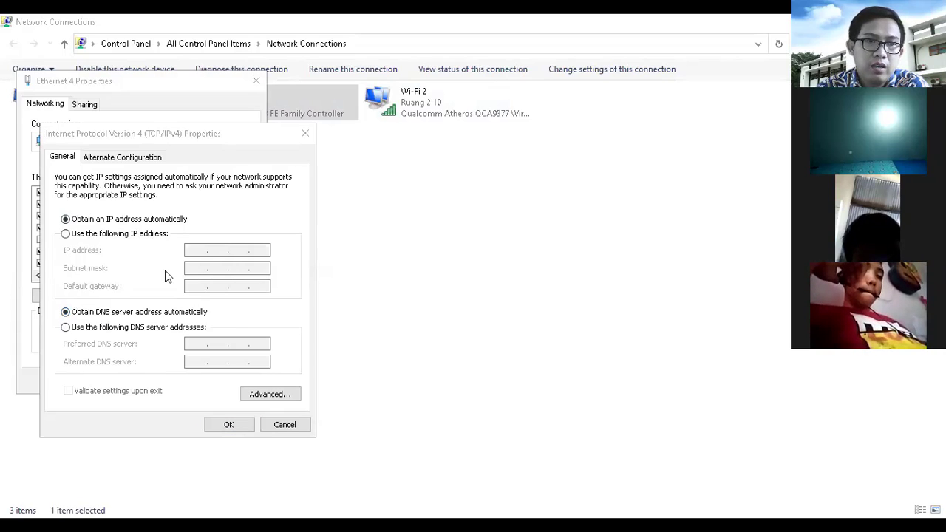
Step: Switch the adapter to a manually specified IP address and set it to 192.168.100.5
{"action": "left_click", "coordinate": [126, 235]}
{"action": "left_click", "coordinate": [200, 250]}
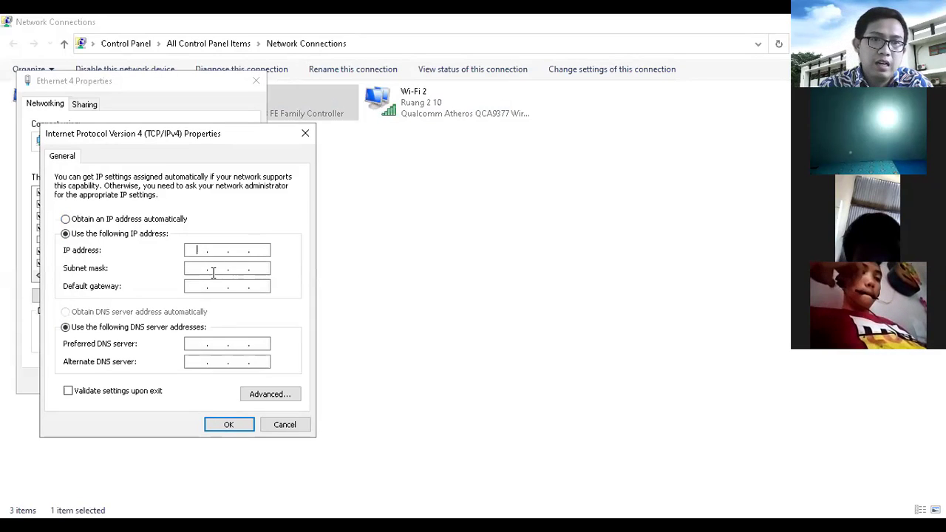
{"action": "type", "text": "192."}
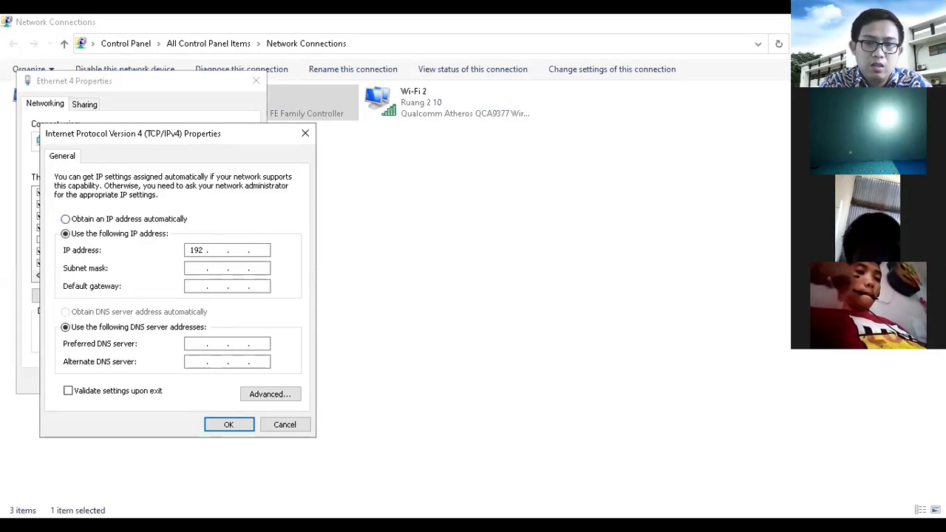
{"action": "type", "text": "168.100"}
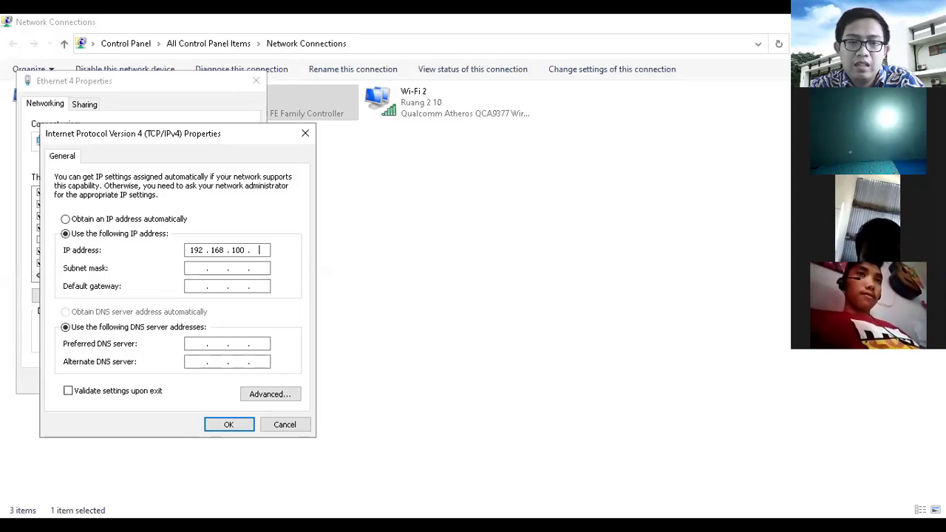
{"action": "type", "text": "2"}
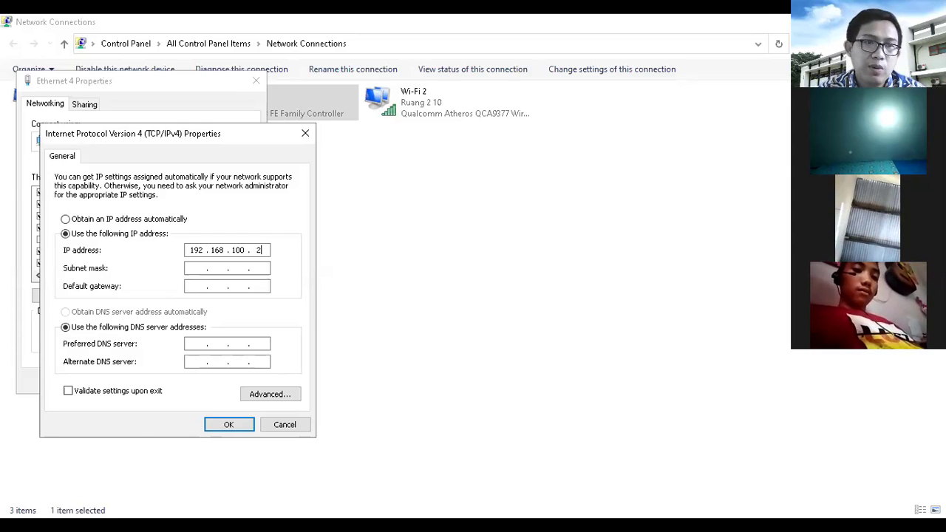
{"action": "double_click", "coordinate": [259, 250]}
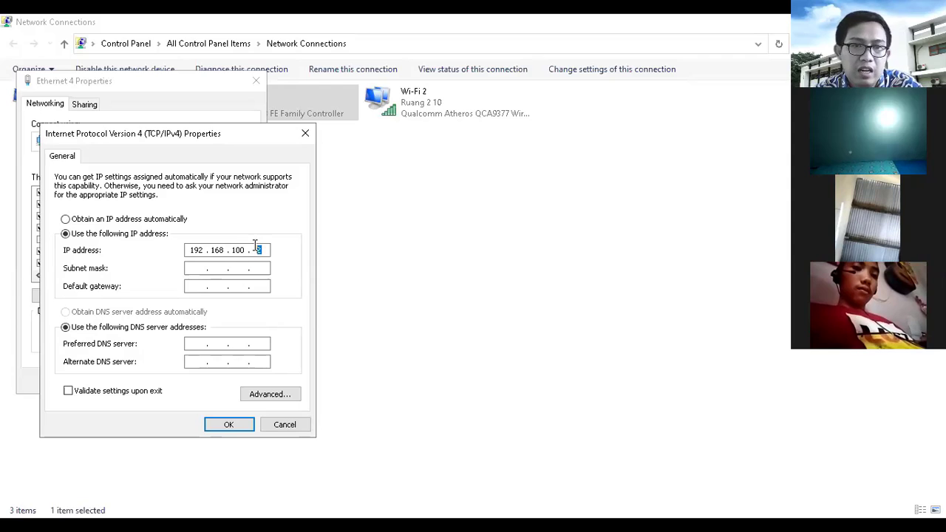
{"action": "type", "text": "5"}
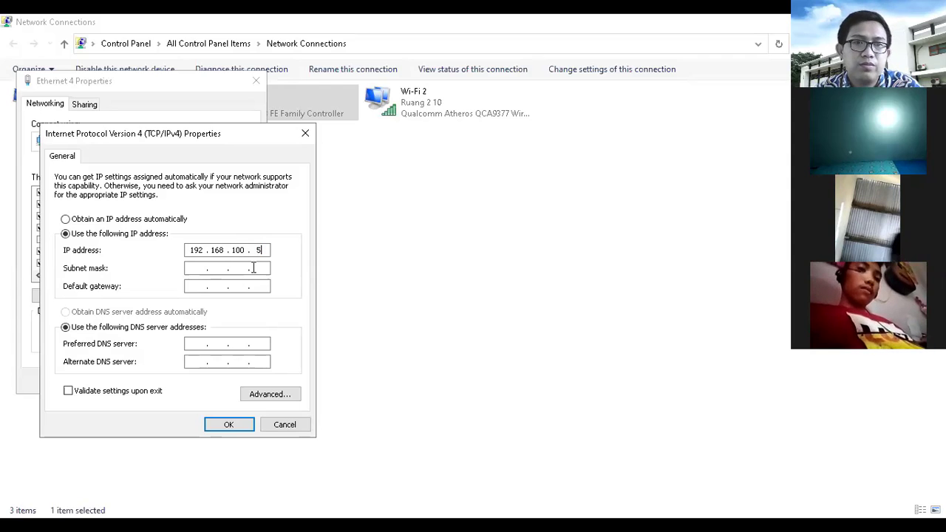
Step: Fill in the subnet mask 255.255.255.0 and set the default gateway to 192.168.100.1
{"action": "left_click", "coordinate": [200, 270]}
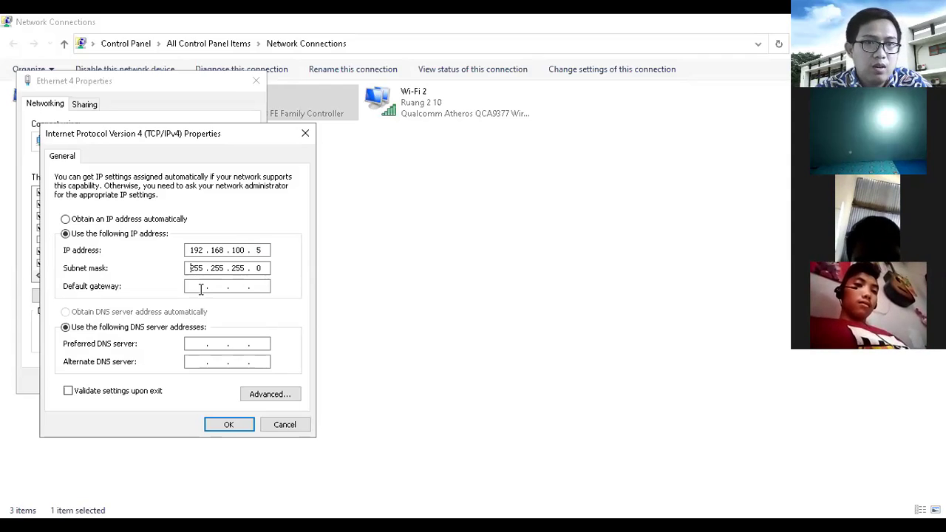
{"action": "left_click", "coordinate": [200, 286]}
{"action": "type", "text": "192 . "}
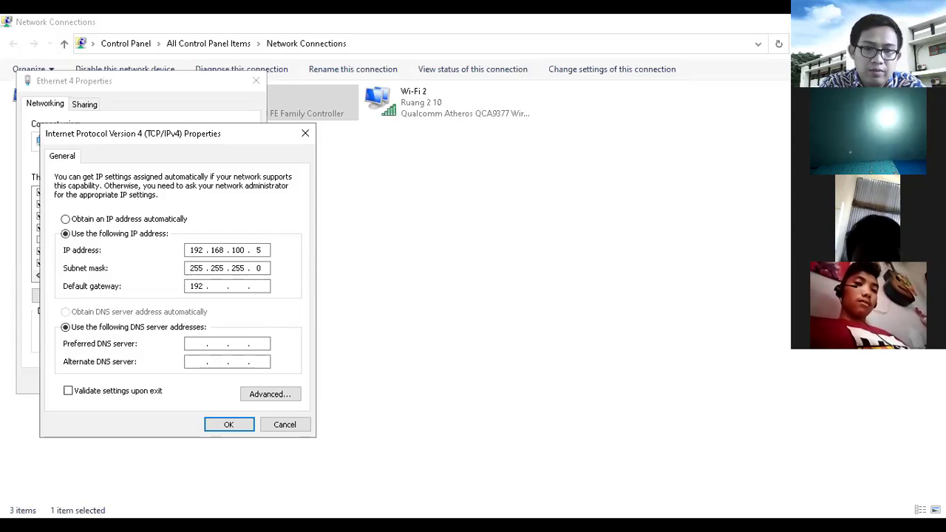
{"action": "type", "text": "168 . 100"}
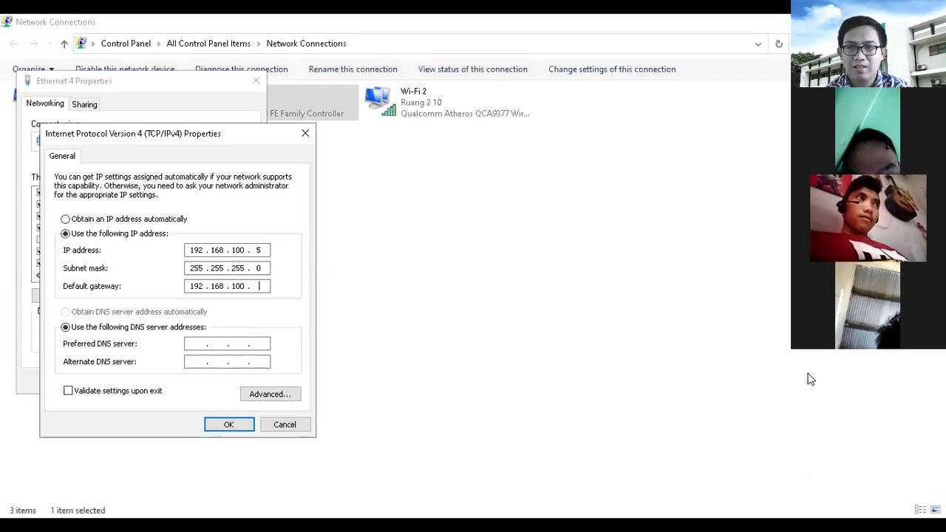
{"action": "left_click", "coordinate": [268, 282]}
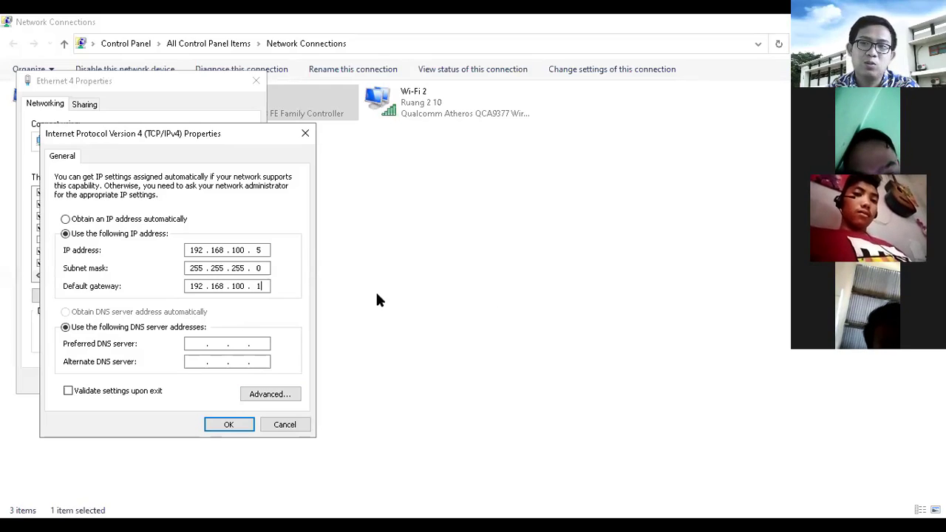
{"action": "type", "text": "1"}
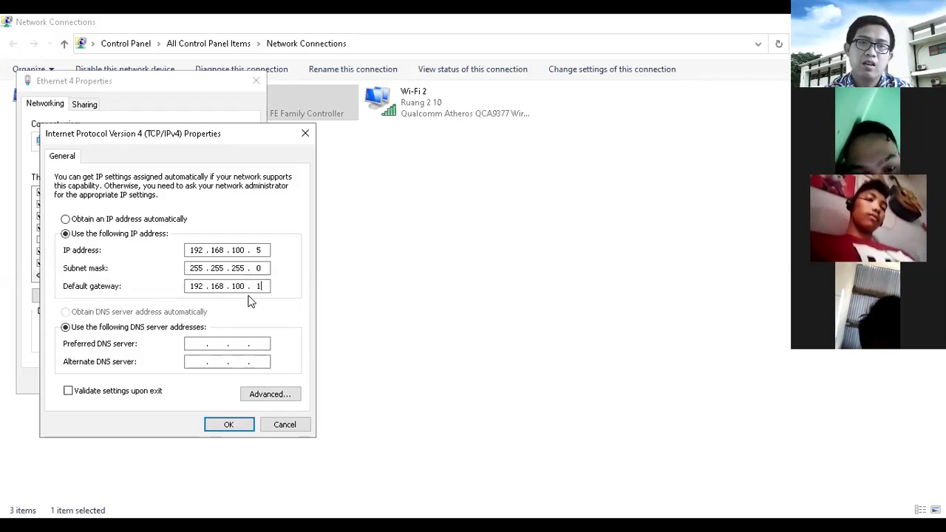
Step: Switch to WinBox and examine the static and dynamic servers in the router's DNS settings
{"action": "left_click", "coordinate": [200, 341]}
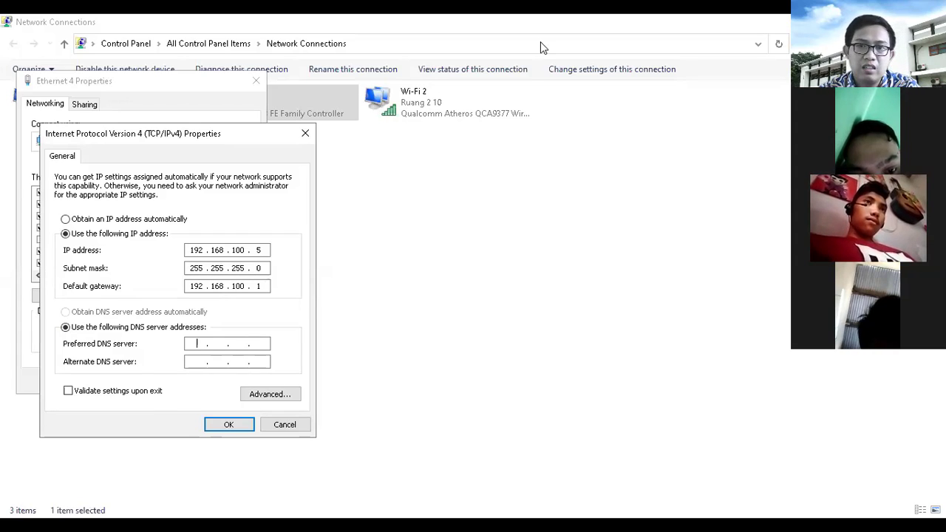
{"action": "key", "text": "alt+Tab"}
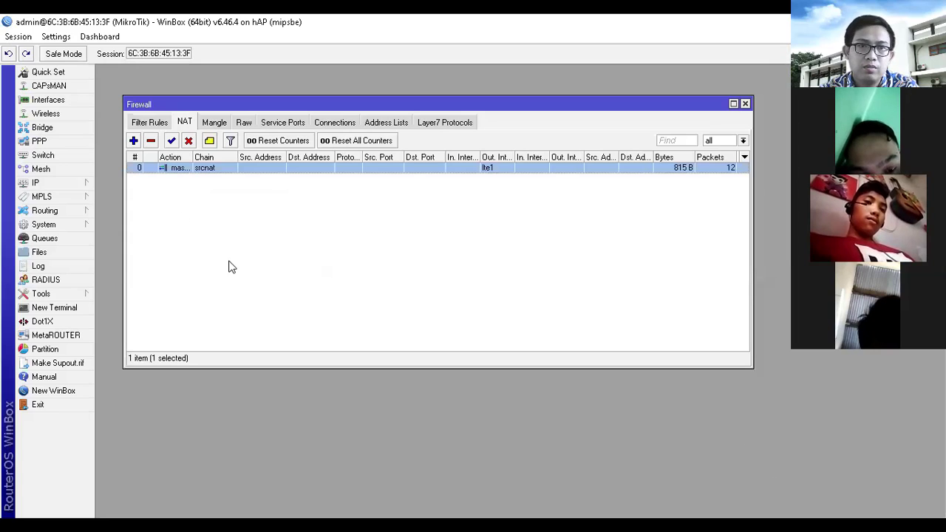
{"action": "left_click", "coordinate": [57, 182]}
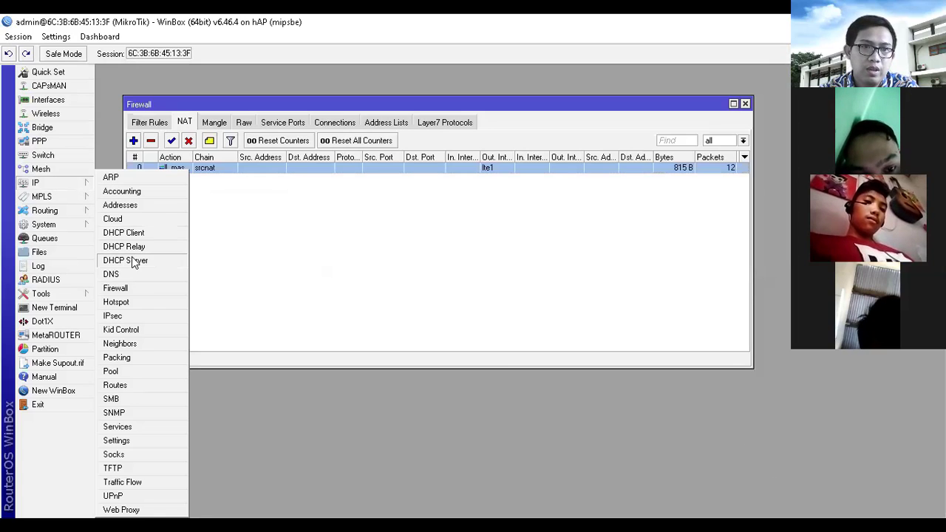
{"action": "left_click", "coordinate": [112, 274]}
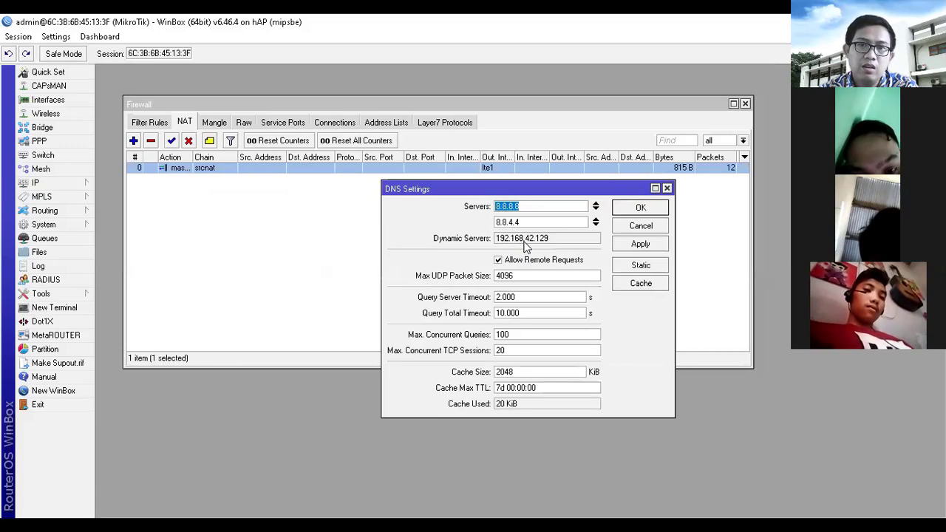
{"action": "left_click", "coordinate": [640, 226]}
Step: Examine the ether2 entry in the router's IP address list, then close the list
{"action": "left_click", "coordinate": [59, 182]}
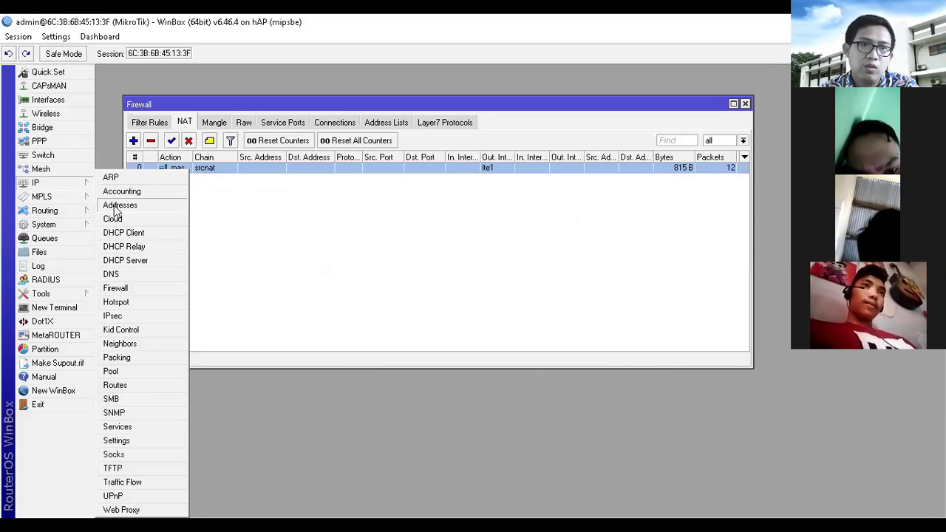
{"action": "left_click", "coordinate": [117, 206]}
{"action": "left_click", "coordinate": [461, 228]}
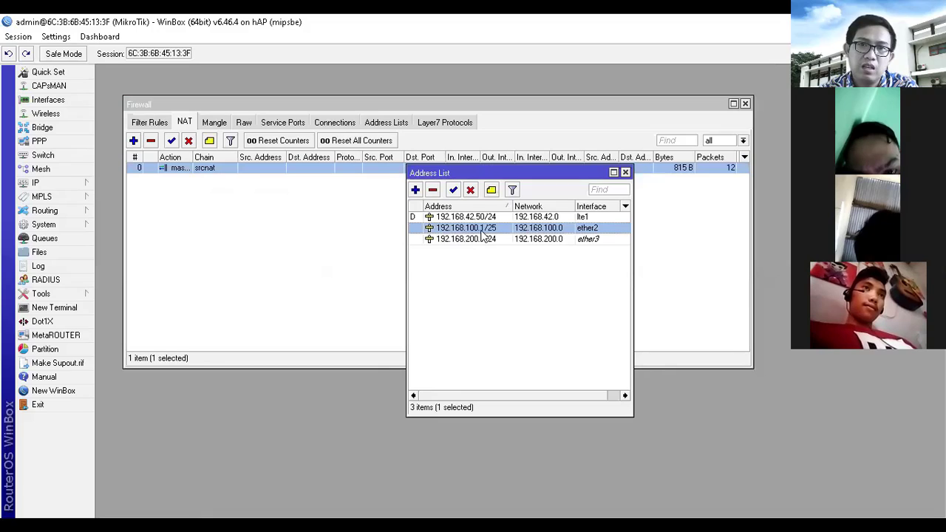
{"action": "left_click", "coordinate": [625, 173]}
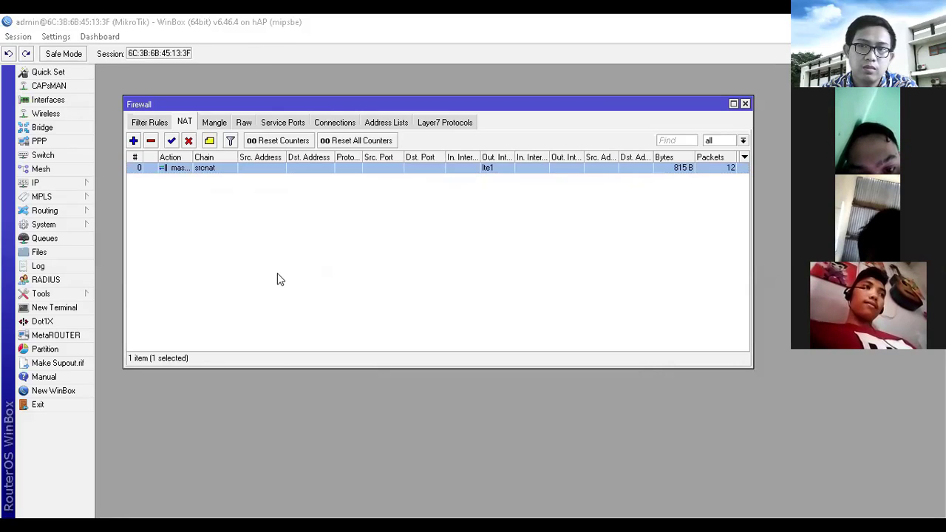
Step: Switch back to the Windows IPv4 properties and set the preferred DNS server to 192.168.42.129
{"action": "key", "text": "alt+Tab"}
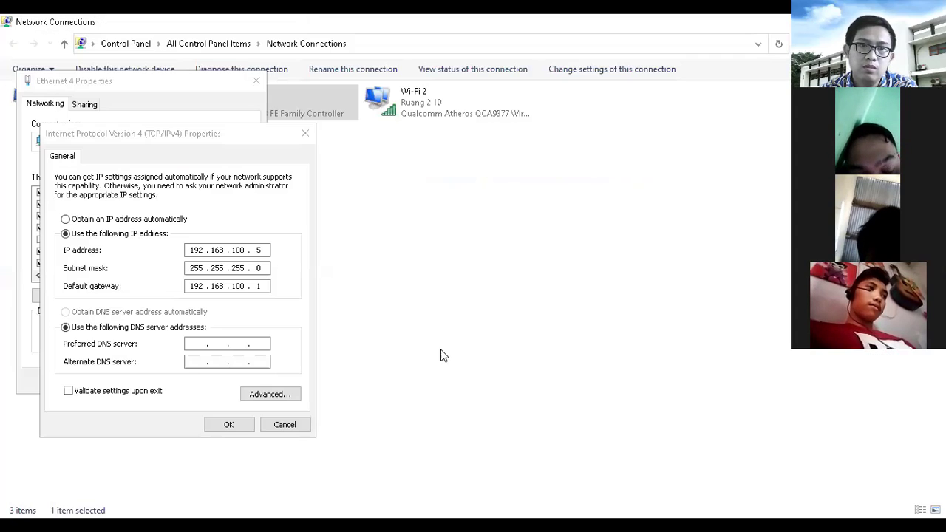
{"action": "left_click", "coordinate": [194, 344]}
{"action": "type", "text": "192 . 168 . "}
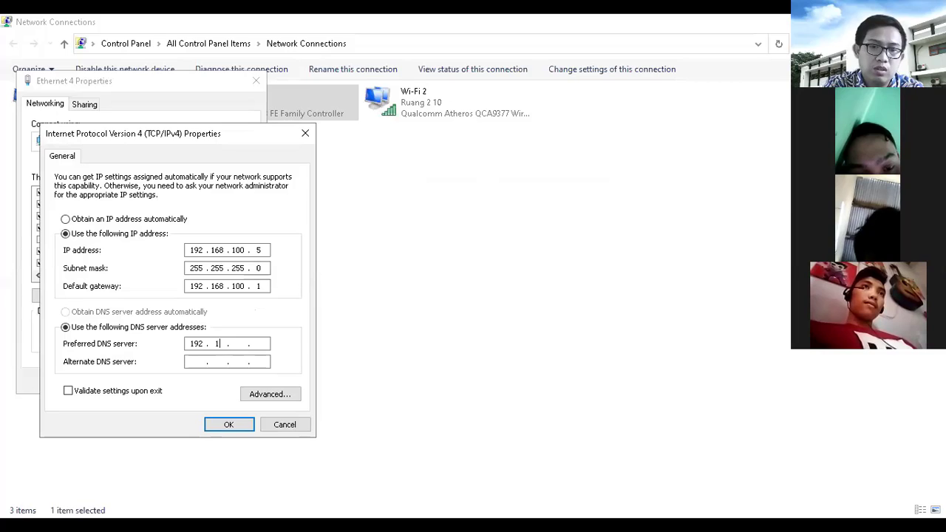
{"action": "type", "text": "42 . "}
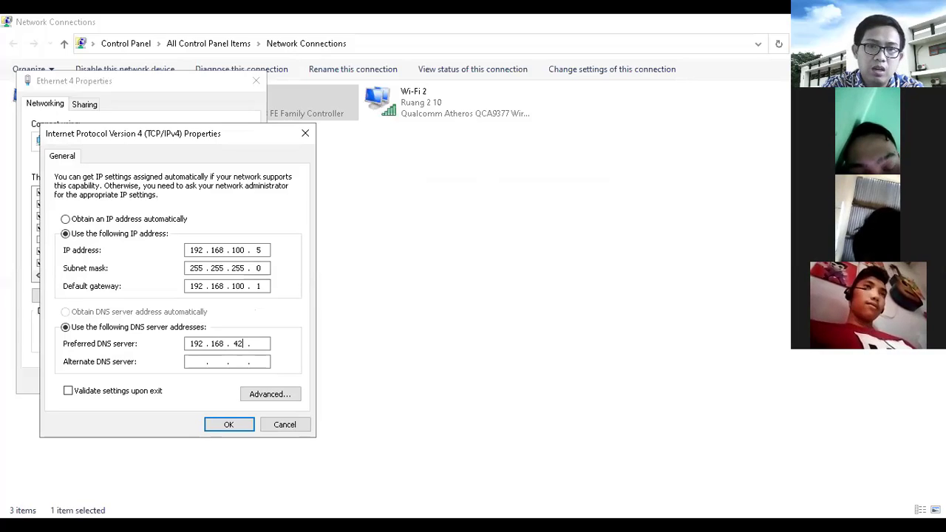
{"action": "type", "text": "129"}
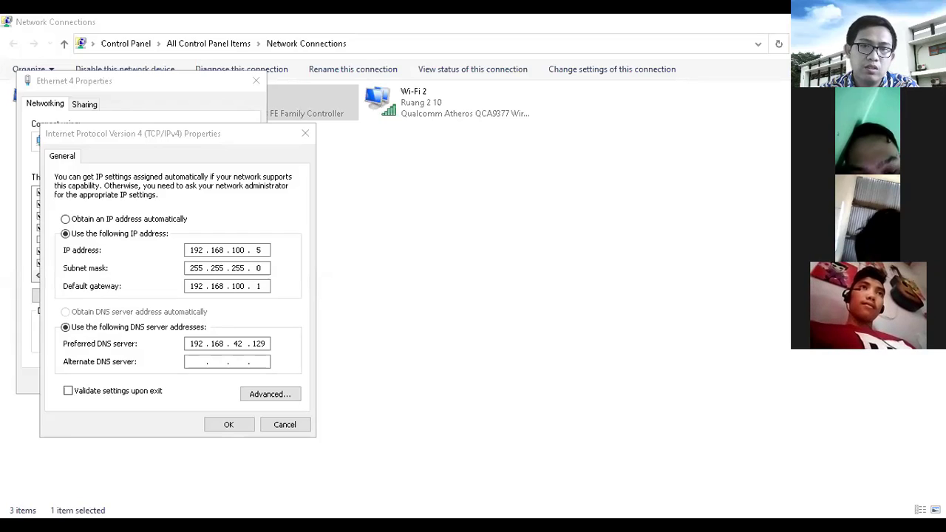
{"action": "left_click", "coordinate": [227, 394]}
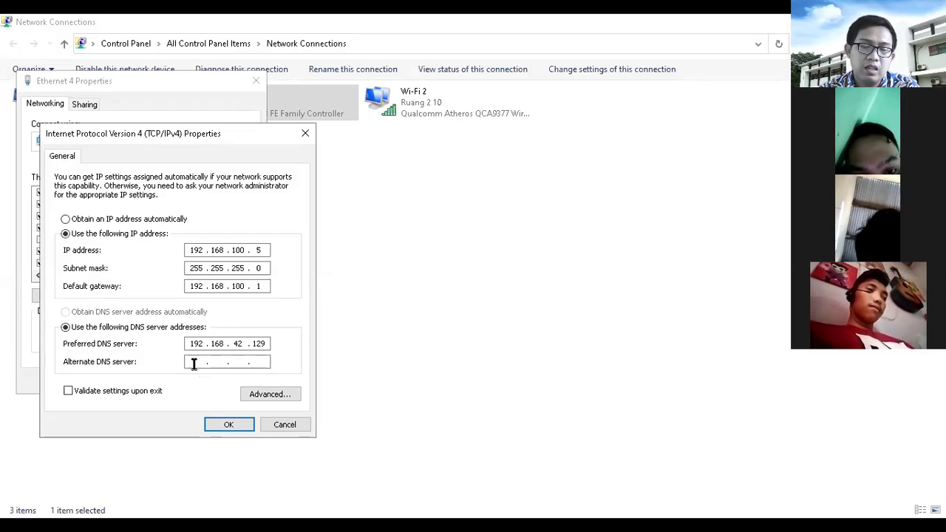
Step: Set the alternate DNS server to 8.8.8.8 and confirm the adapter's IPv4 settings
{"action": "left_click", "coordinate": [195, 363]}
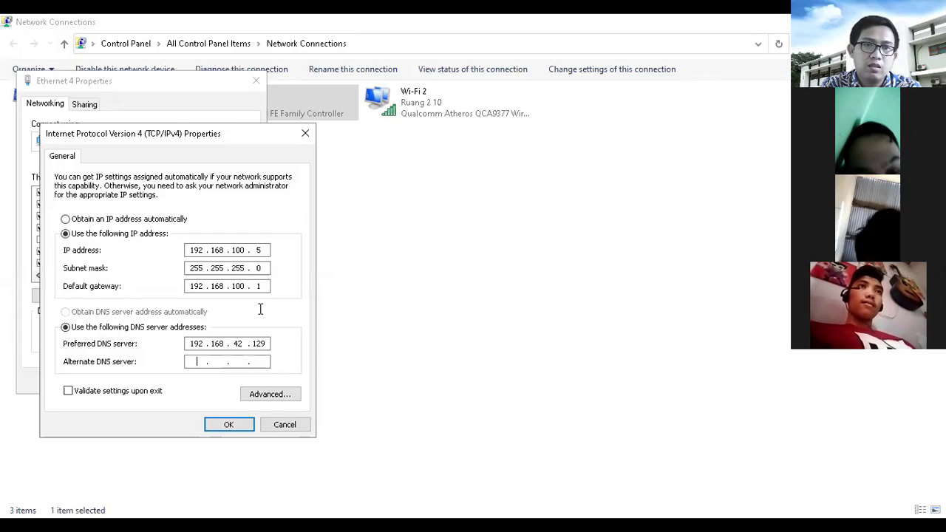
{"action": "type", "text": "8"}
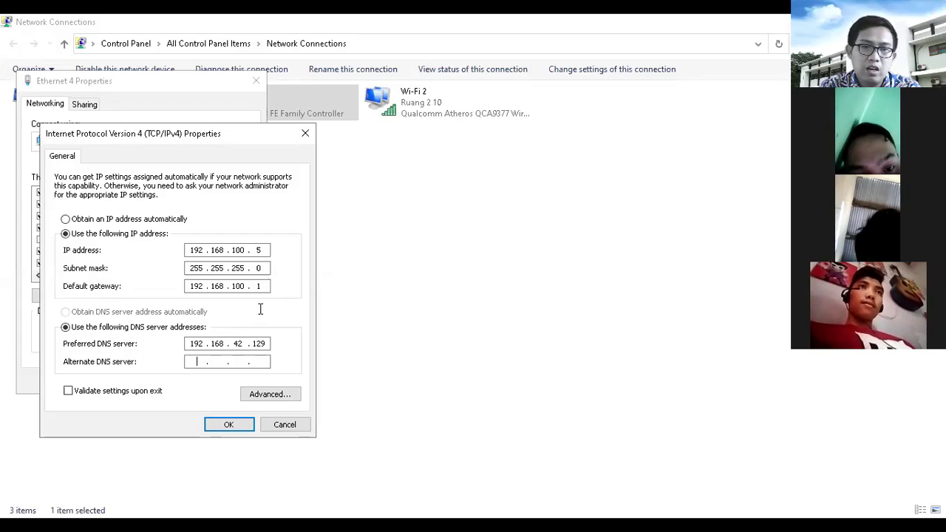
{"action": "type", "text": ".8."}
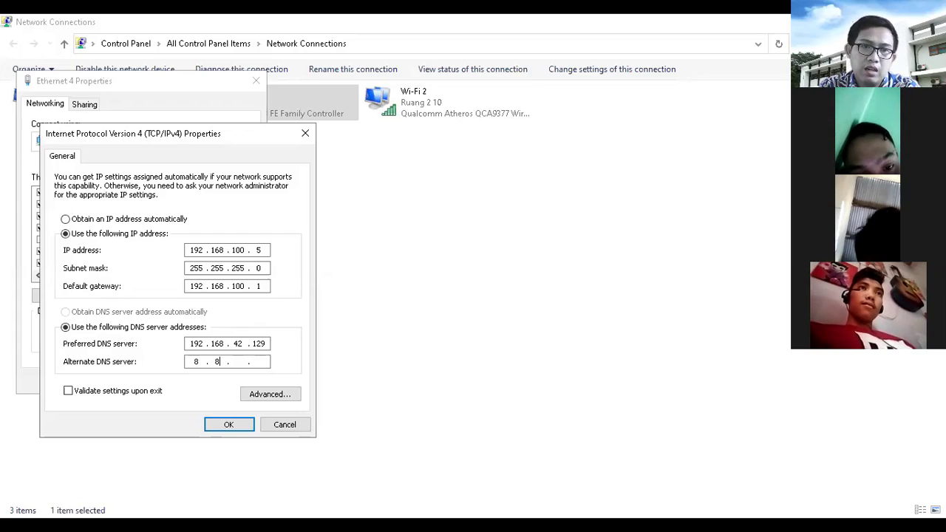
{"action": "type", "text": "8.8"}
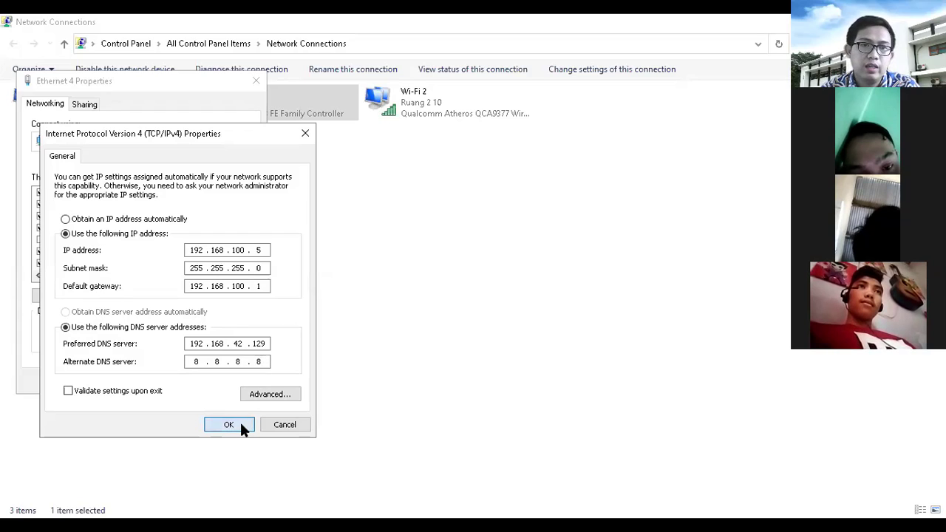
{"action": "key", "text": "Return"}
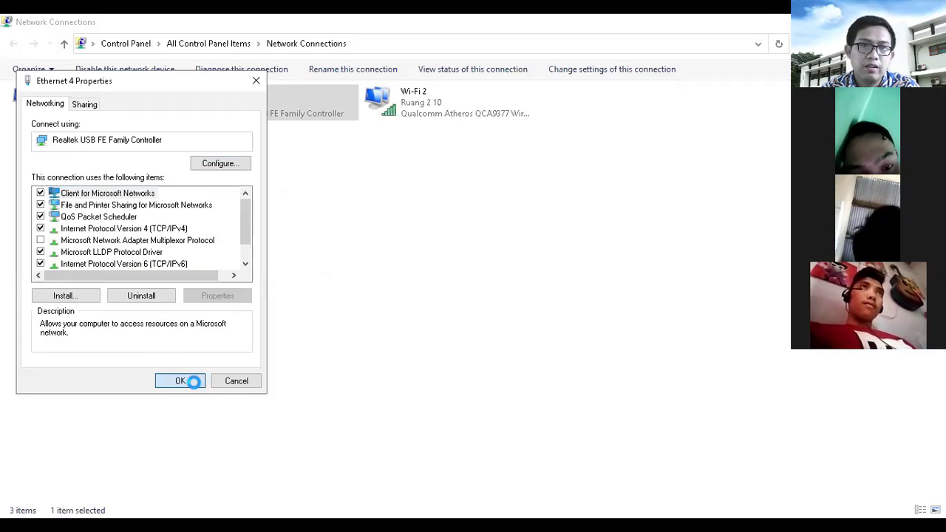
Step: Confirm the Ethernet 4 adapter's properties and check its connection status
{"action": "left_click", "coordinate": [196, 381]}
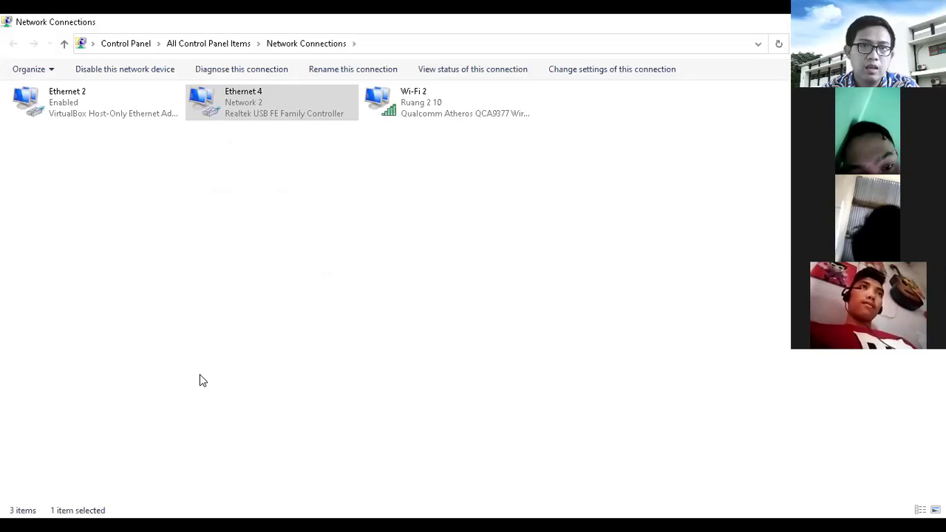
{"action": "right_click", "coordinate": [260, 108]}
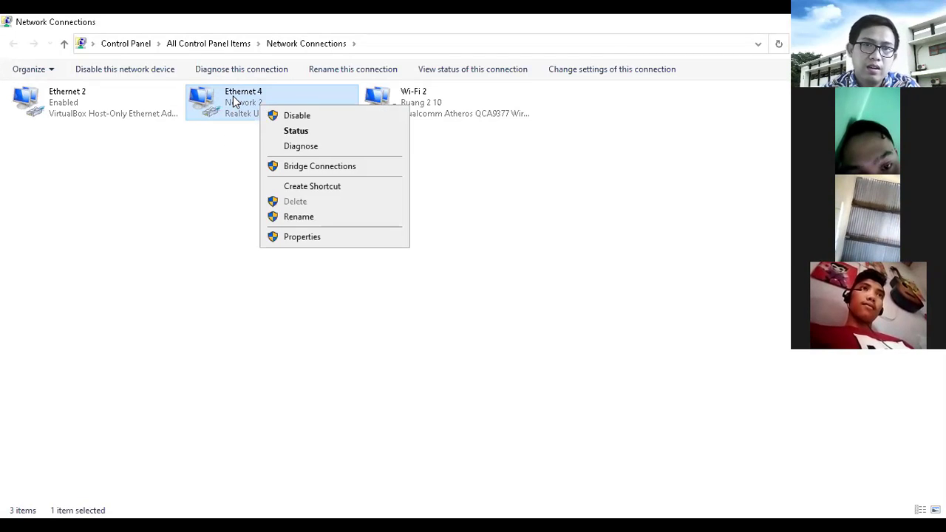
{"action": "left_click", "coordinate": [295, 131]}
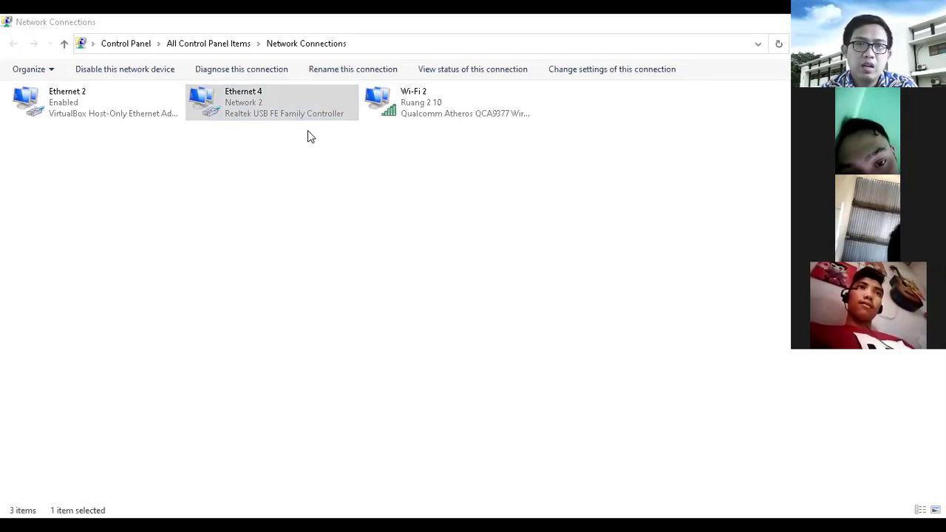
{"action": "left_click", "coordinate": [435, 105]}
{"action": "left_click", "coordinate": [305, 102]}
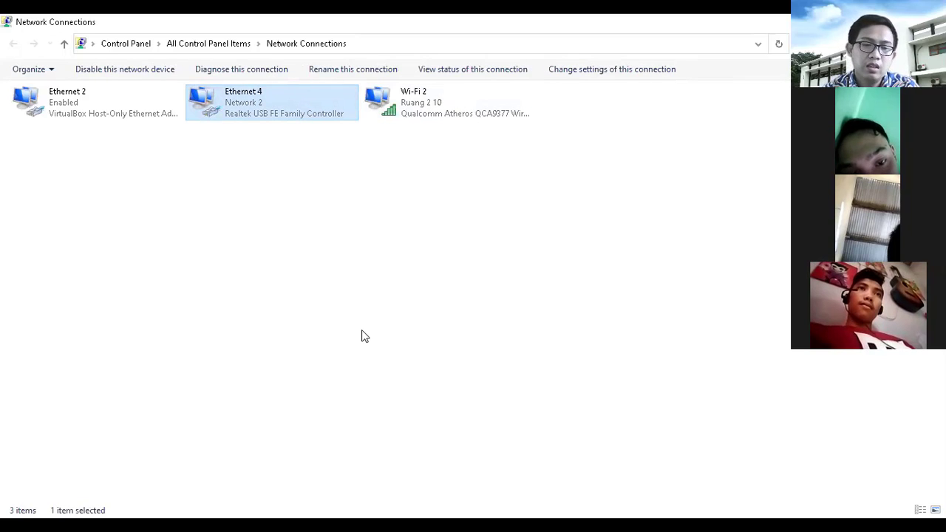
Step: Switch to Command Prompt and test internet connectivity by pinging google.com
{"action": "key", "text": "alt+Tab"}
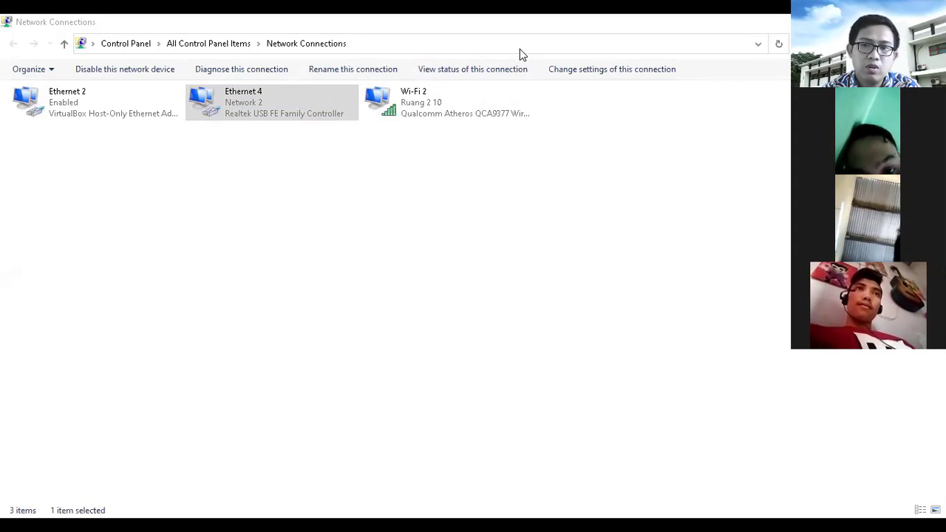
{"action": "key", "text": "alt+Tab"}
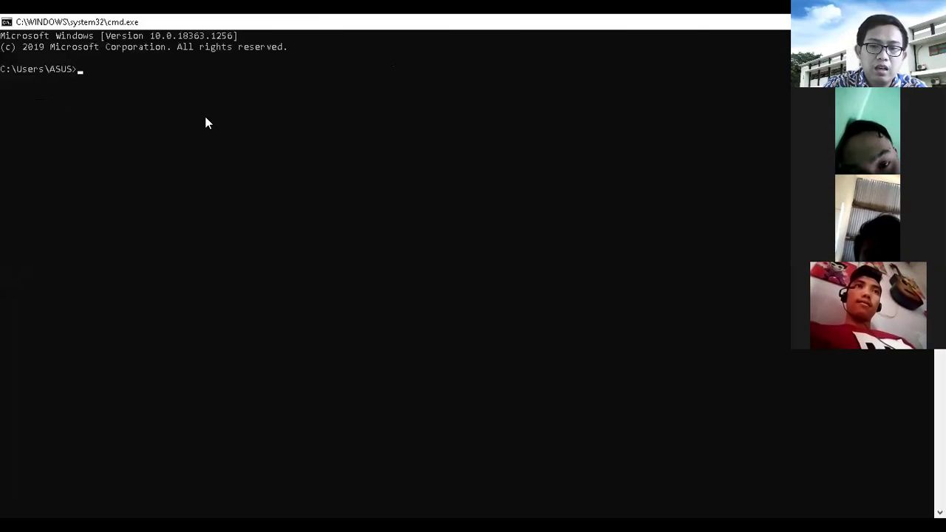
{"action": "type", "text": "ping go"}
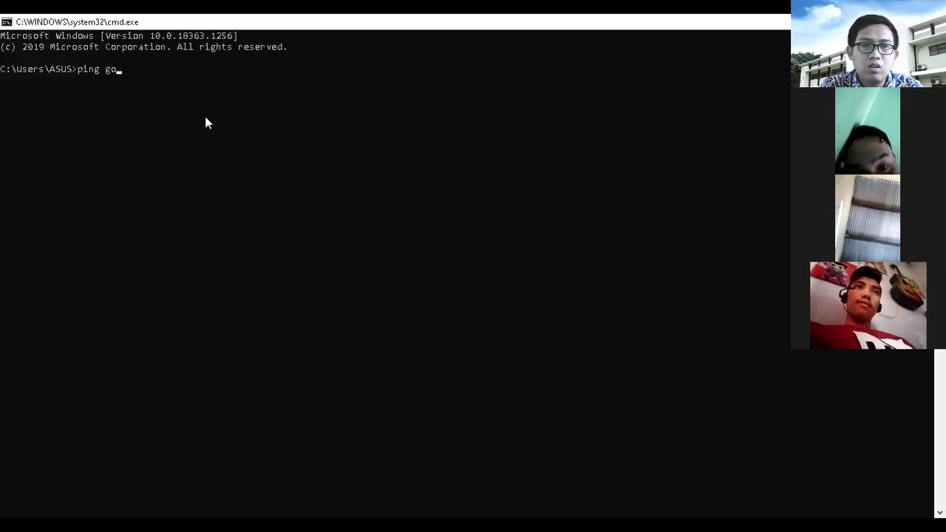
{"action": "type", "text": "ogle"}
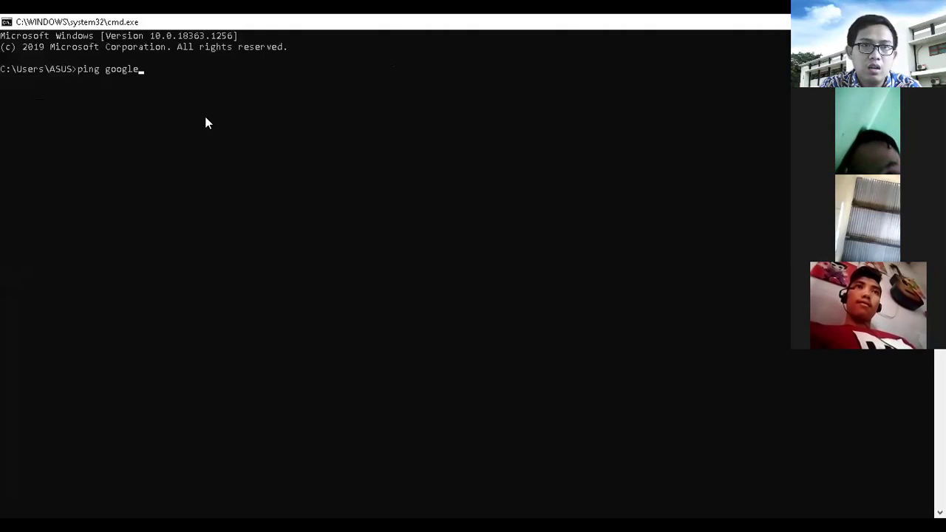
{"action": "type", "text": ".com"}
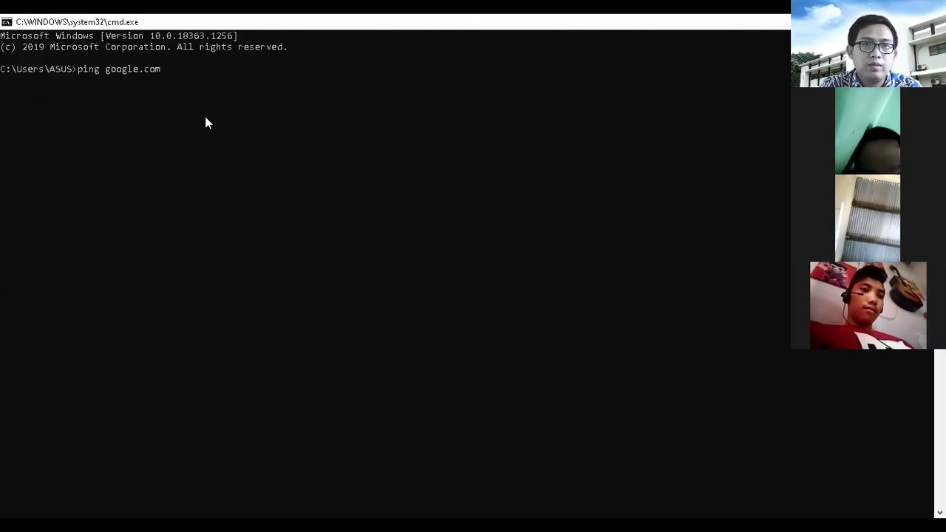
{"action": "key", "text": "Return"}
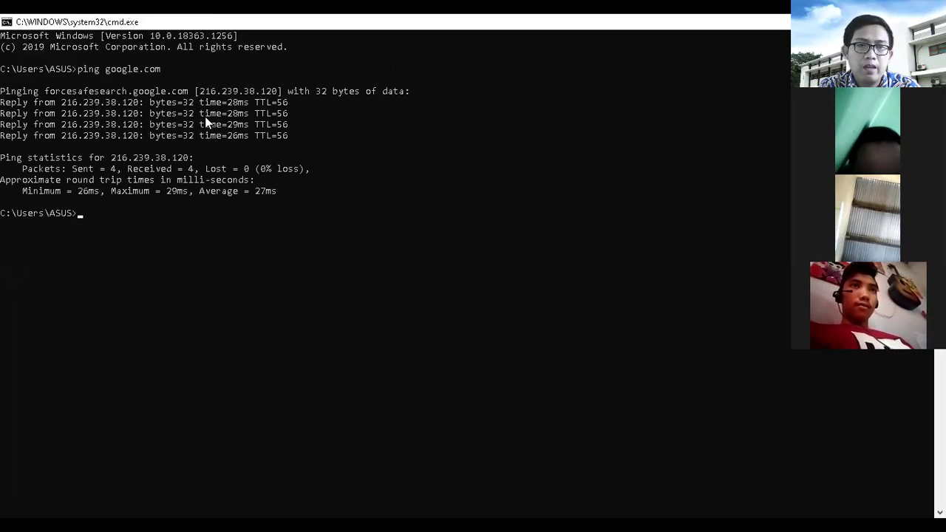
Step: Ping the router's gateway address 192.168.100.1
{"action": "type", "text": "ping "}
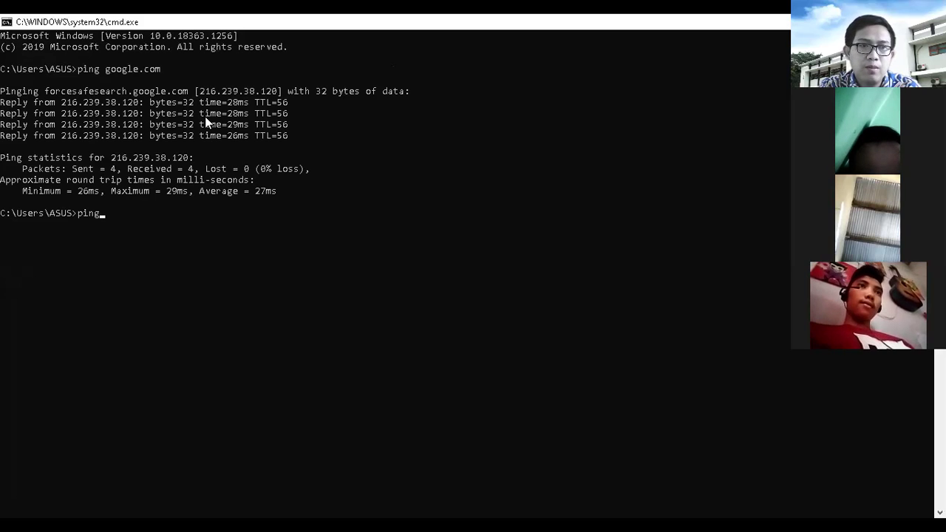
{"action": "type", "text": "192"}
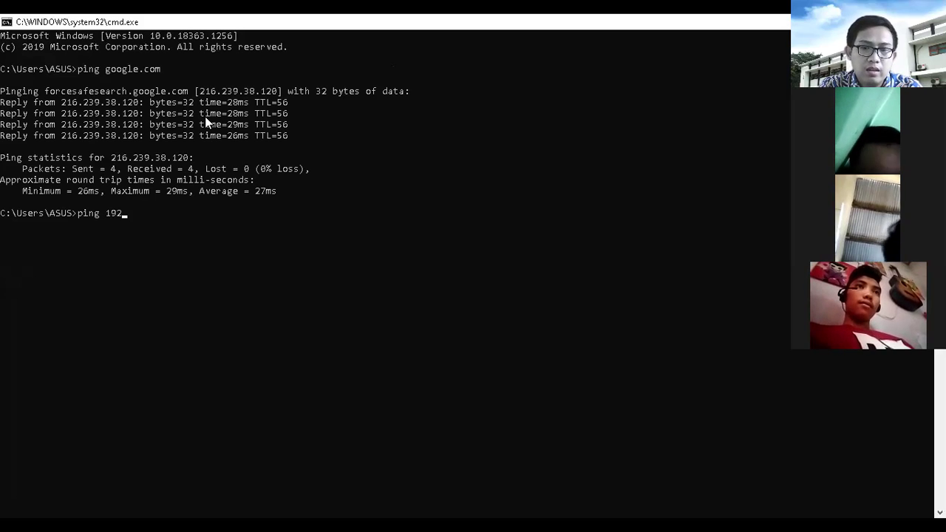
{"action": "type", "text": ".168"}
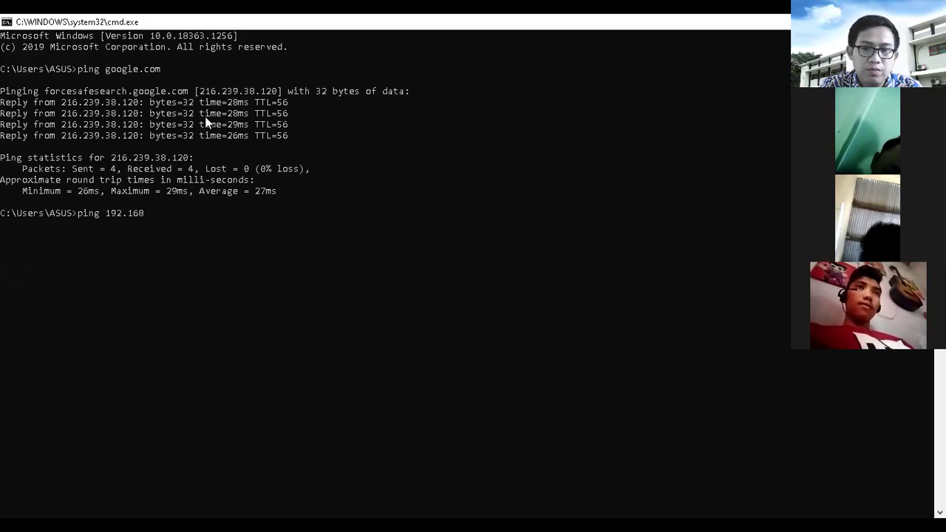
{"action": "type", "text": ".100.1"}
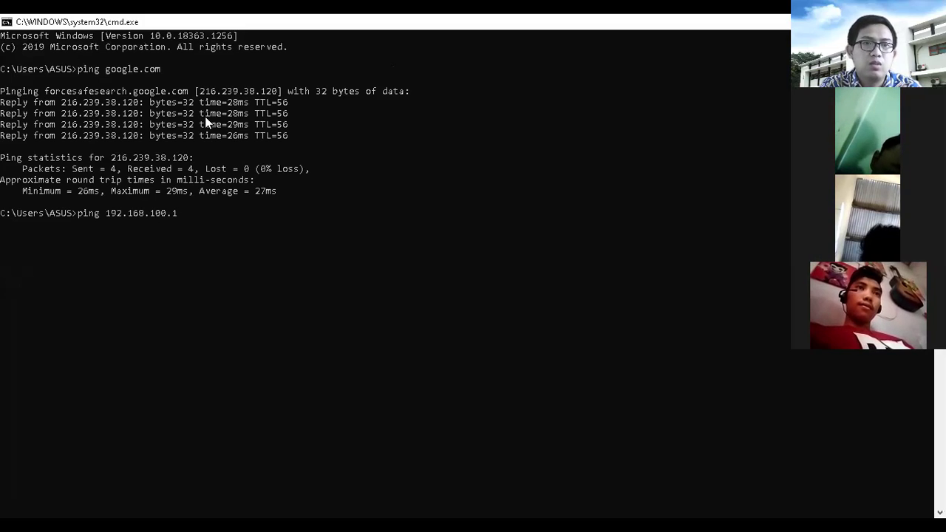
{"action": "key", "text": "Return"}
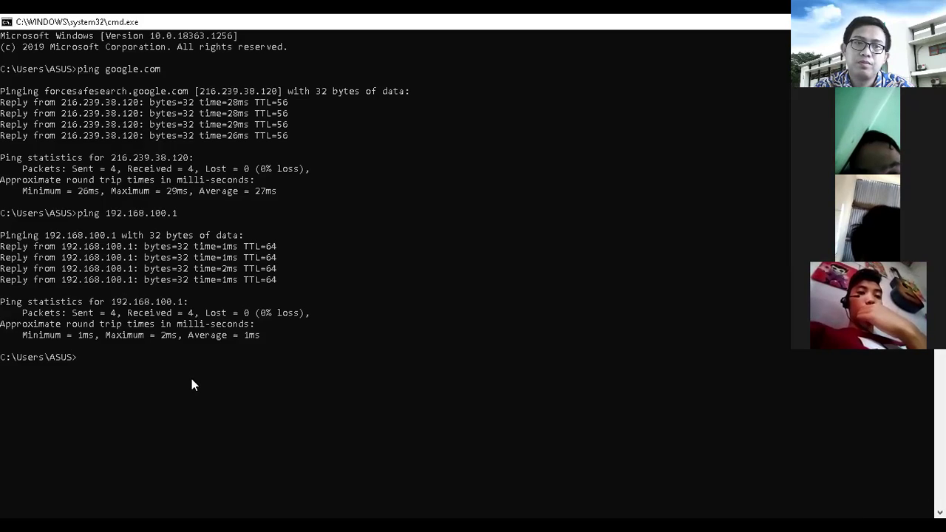
Step: Run nslookup on 8.8.8.8 and highlight the host name in its output
{"action": "type", "text": "ns"}
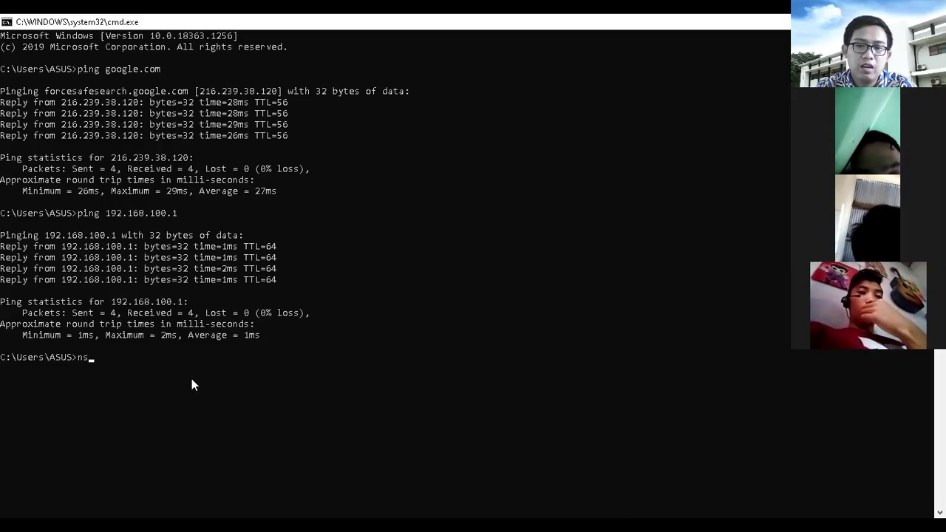
{"action": "type", "text": "looku"}
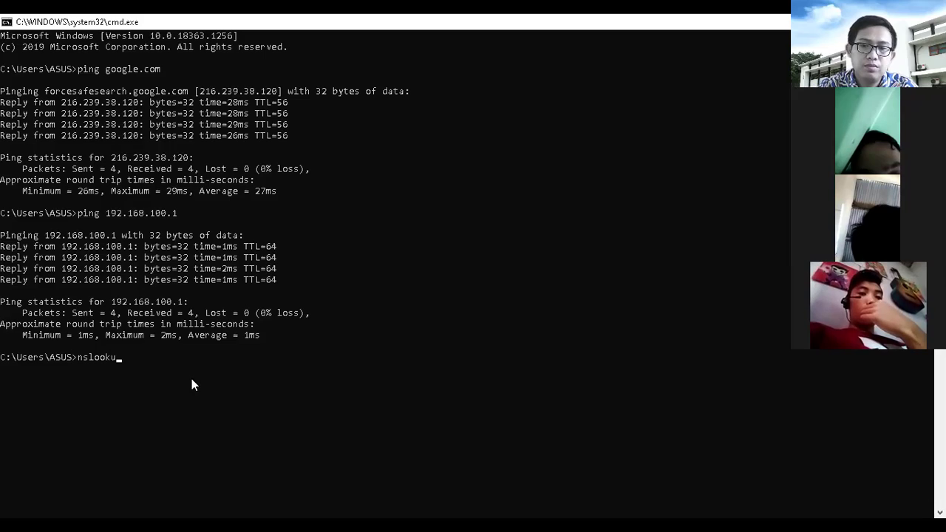
{"action": "type", "text": "p 8.8.8.8"}
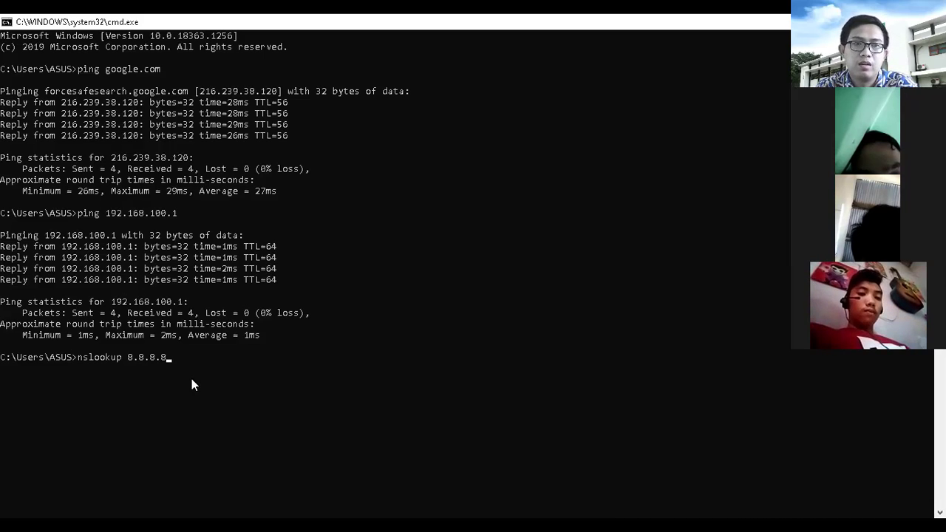
{"action": "key", "text": "Return"}
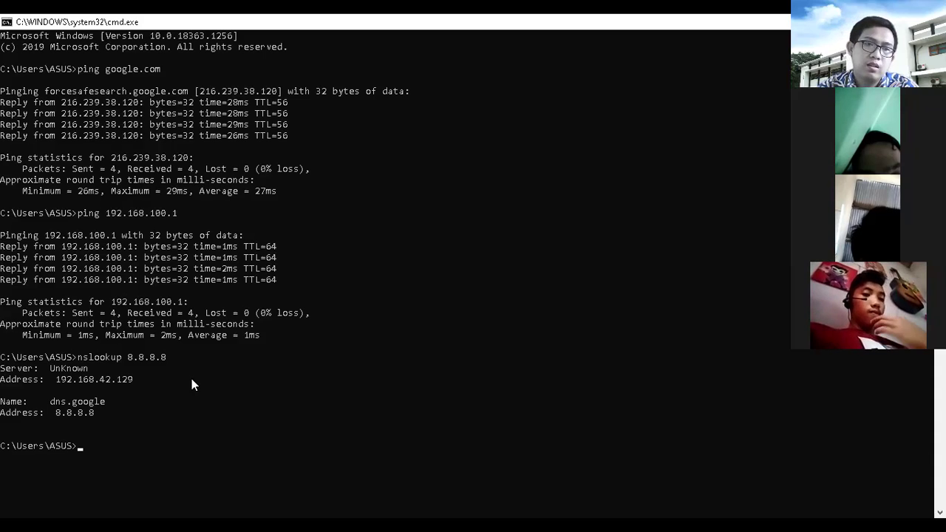
{"action": "left_click_drag", "start_coordinate": [54, 403], "coordinate": [110, 405]}
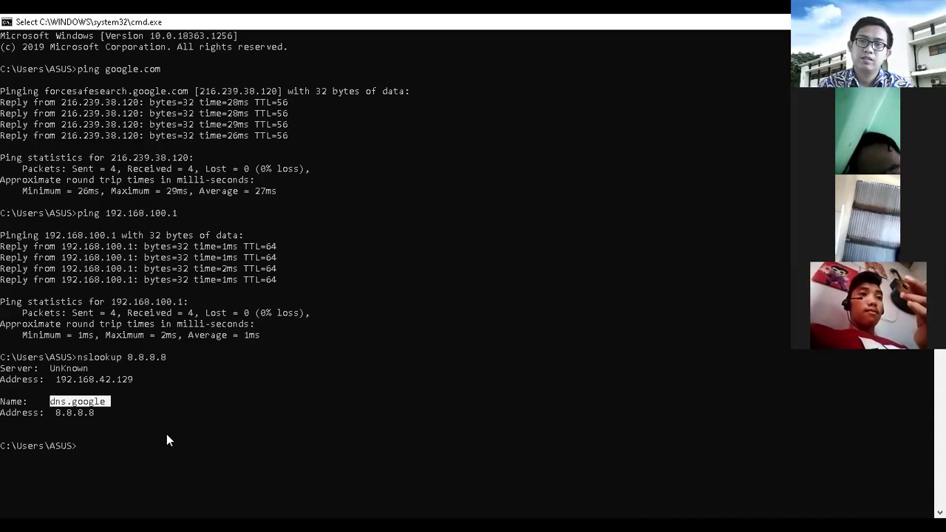
Step: Run ipconfig and highlight the Ethernet 4 and Wi-Fi 2 adapter sections in the output
{"action": "type", "text": "ip"}
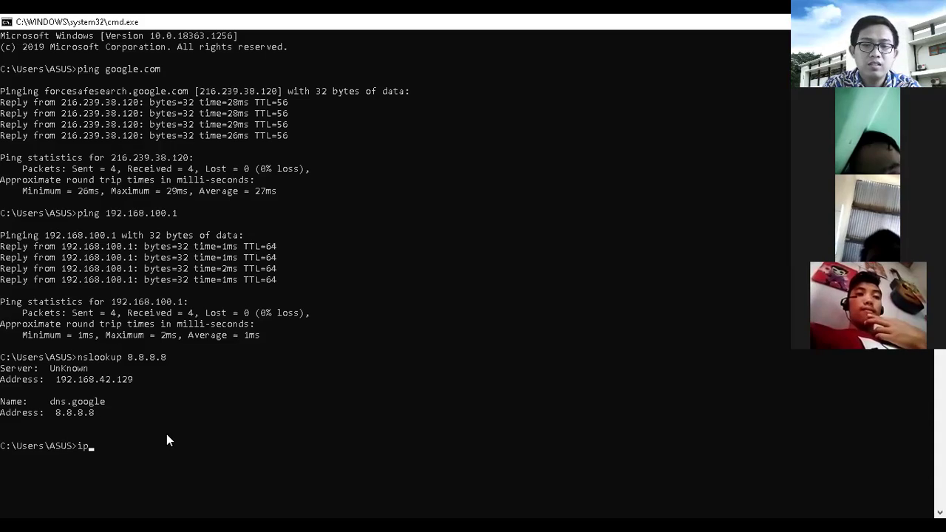
{"action": "type", "text": "config"}
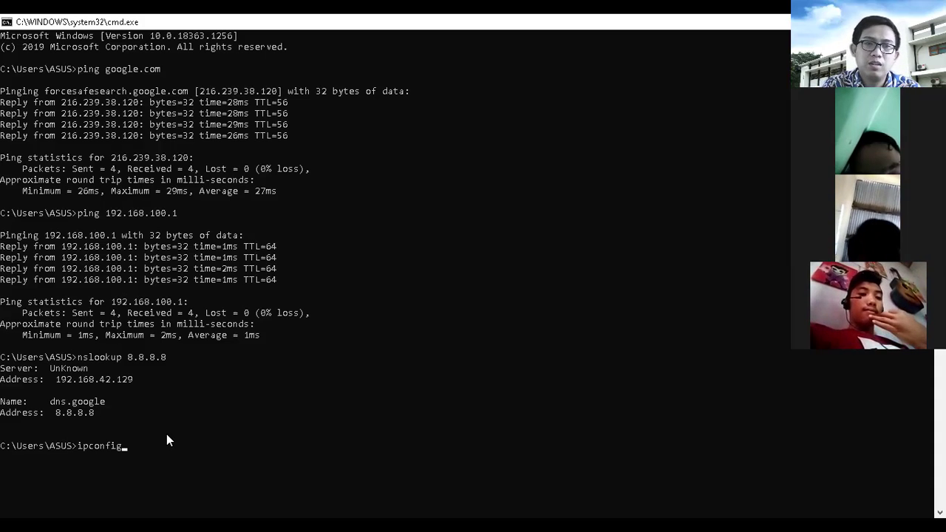
{"action": "key", "text": "Return"}
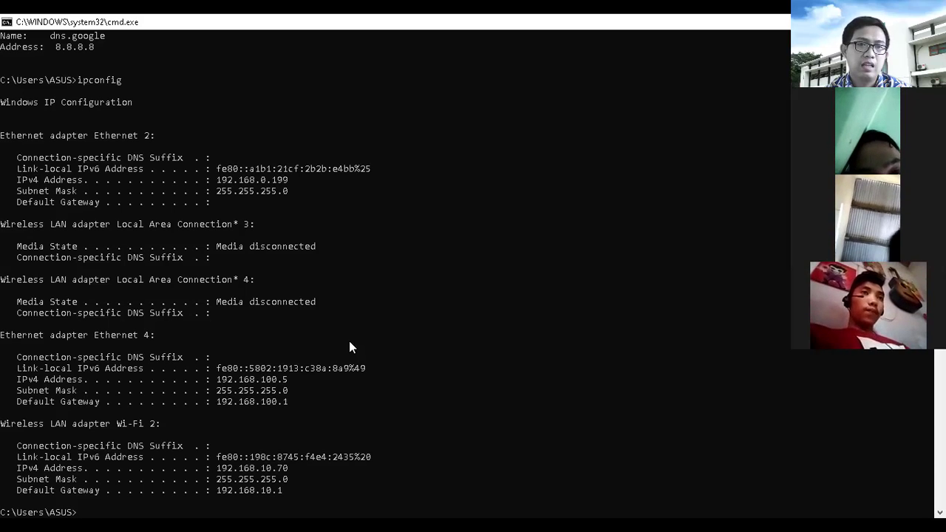
{"action": "left_click_drag", "start_coordinate": [106, 335], "coordinate": [154, 334]}
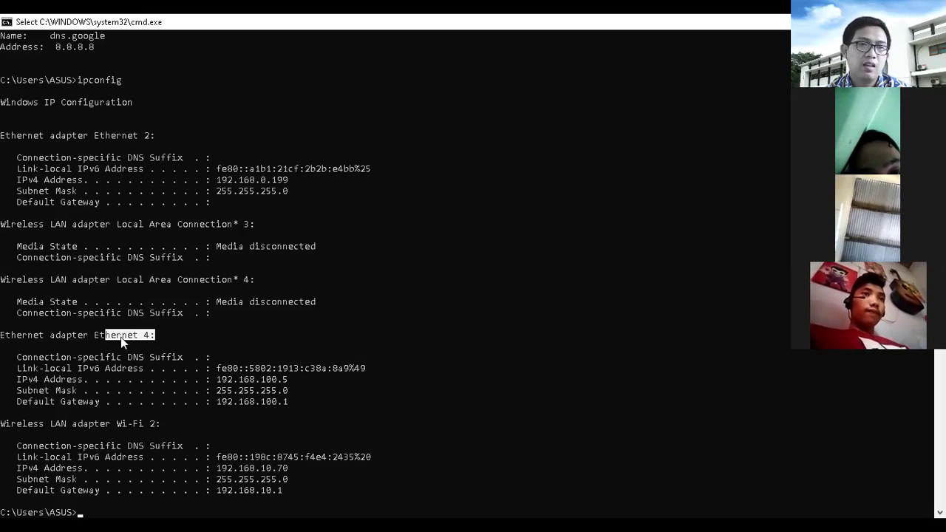
{"action": "left_click_drag", "start_coordinate": [5, 337], "coordinate": [292, 399]}
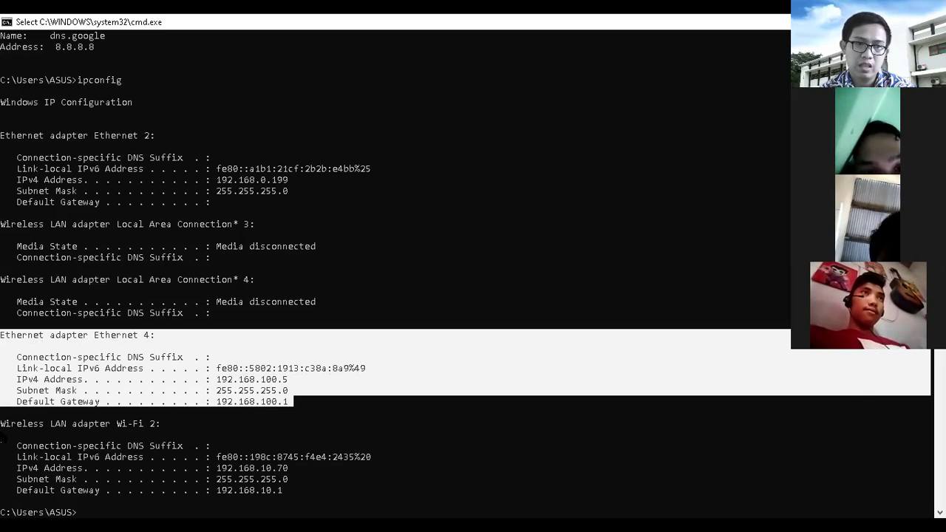
{"action": "left_click_drag", "start_coordinate": [2, 424], "coordinate": [286, 499]}
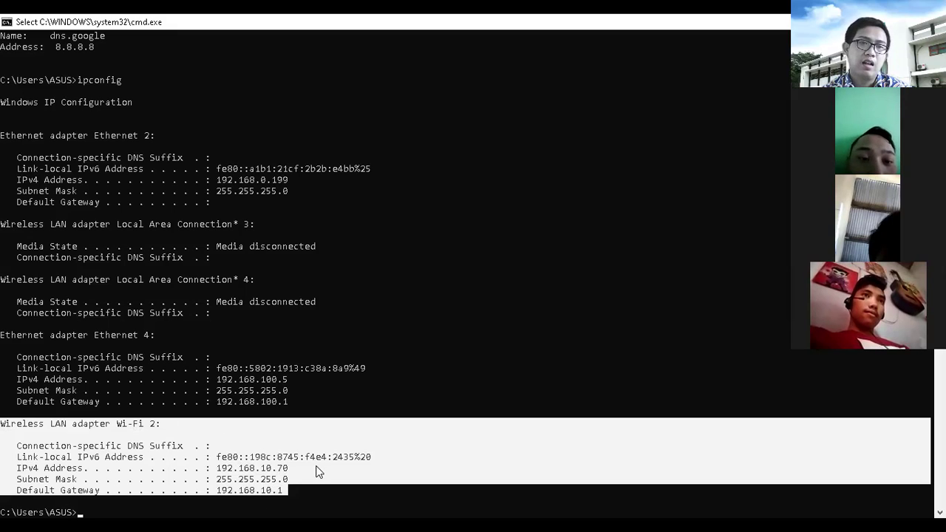
Step: Compare the Ethernet 4 and Wi-Fi 2 configurations, examining Ethernet 4's IPv4 address, subnet mask and default gateway
{"action": "left_click", "coordinate": [218, 468]}
{"action": "left_click", "coordinate": [3, 335]}
{"action": "left_click_drag", "start_coordinate": [58, 349], "coordinate": [342, 414]}
{"action": "left_click_drag", "start_coordinate": [96, 426], "coordinate": [247, 467]}
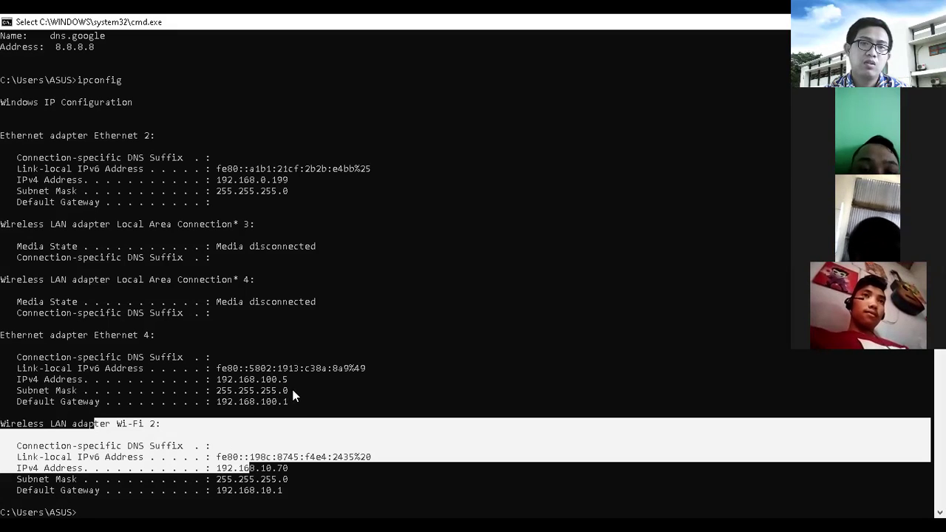
{"action": "left_click_drag", "start_coordinate": [286, 401], "coordinate": [220, 405]}
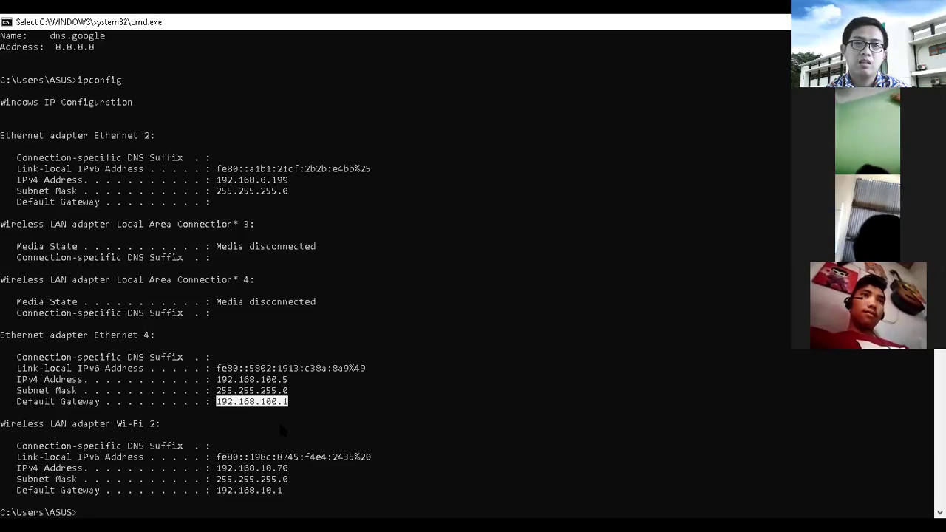
{"action": "left_click", "coordinate": [302, 390]}
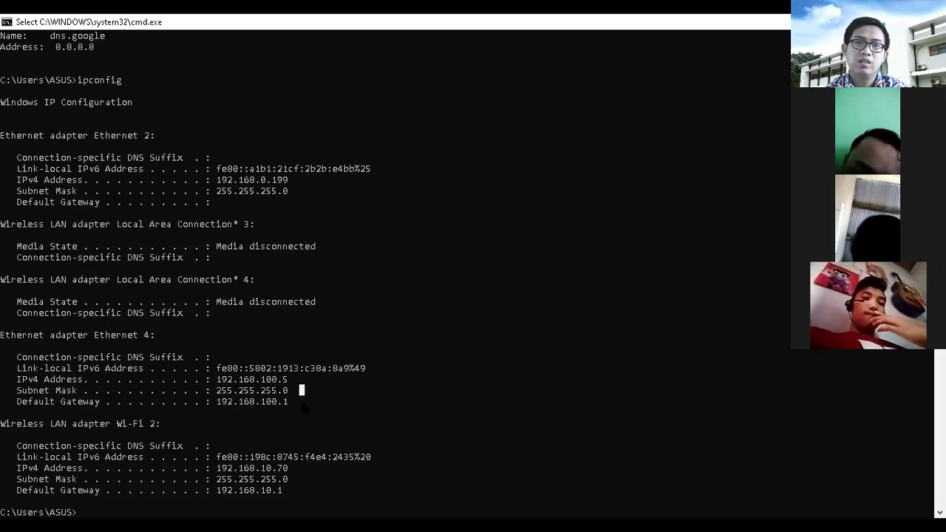
{"action": "left_click", "coordinate": [301, 379]}
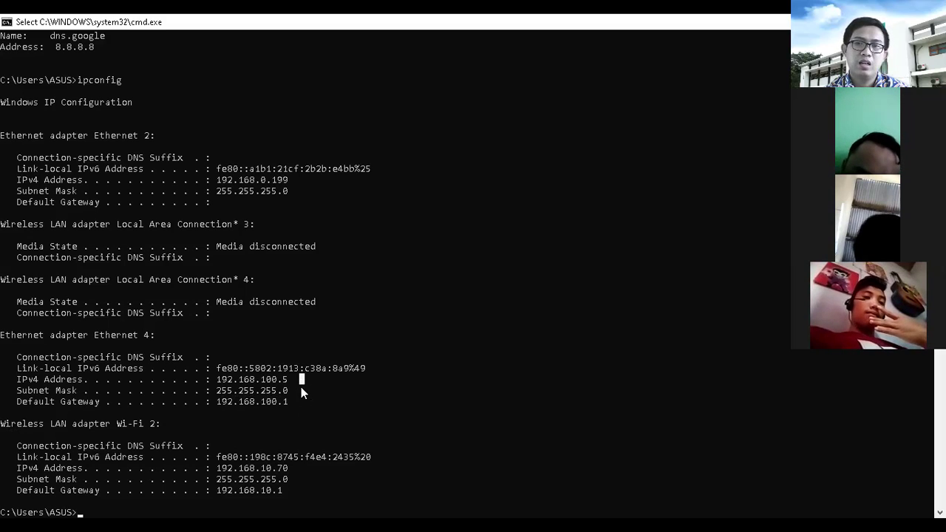
{"action": "left_click", "coordinate": [301, 401]}
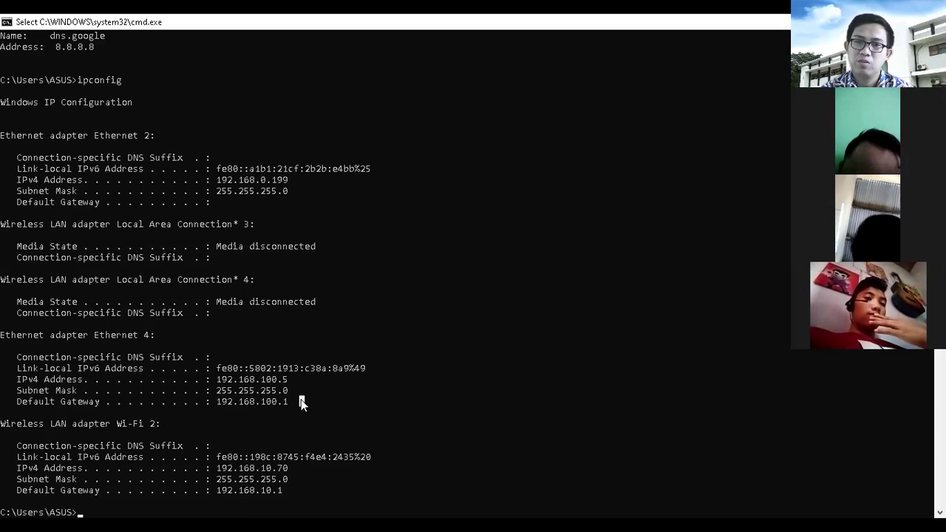
{"action": "left_click", "coordinate": [300, 390]}
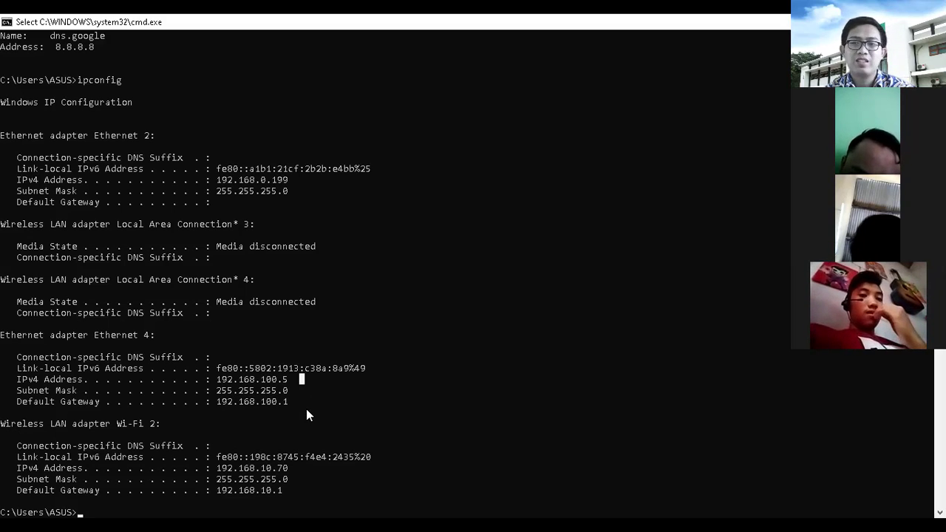
{"action": "left_click", "coordinate": [540, 201]}
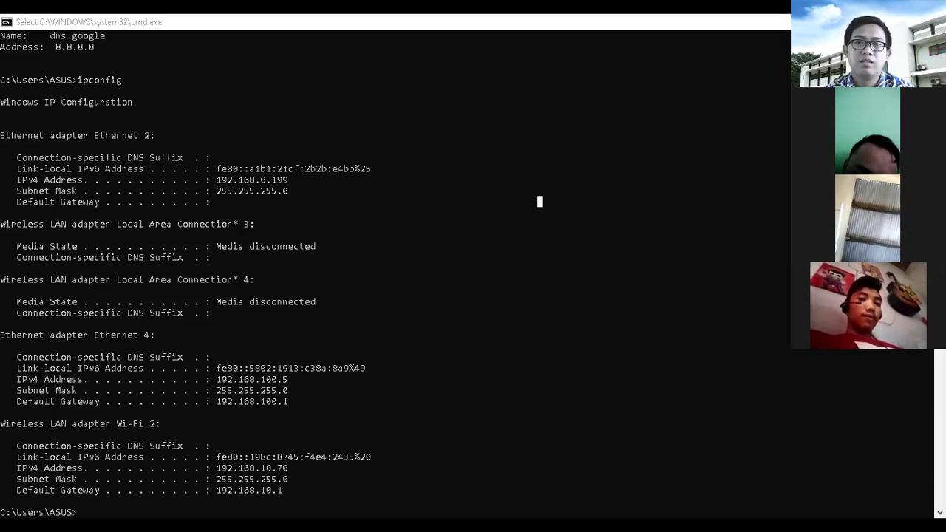
Step: Switch back to WinBox and close the Firewall window with the NAT rules
{"action": "key", "text": "alt+Tab"}
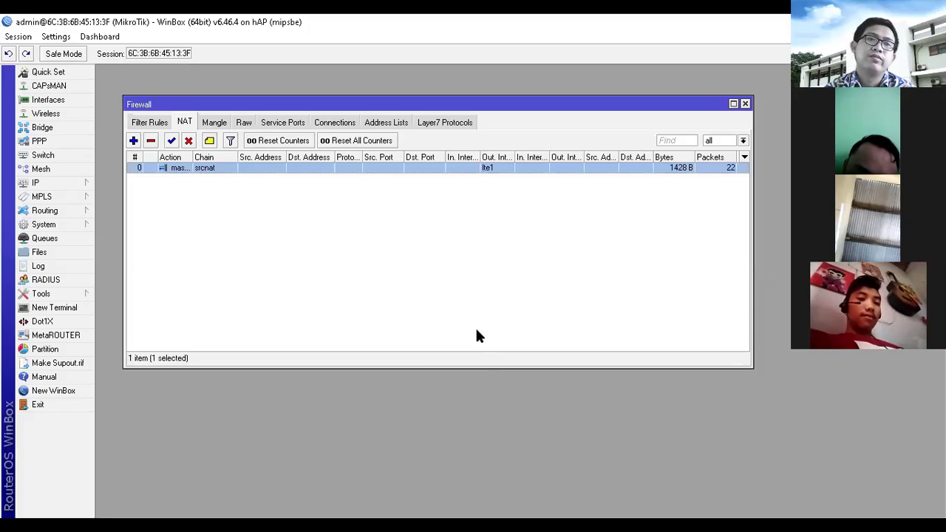
{"action": "left_click", "coordinate": [745, 103]}
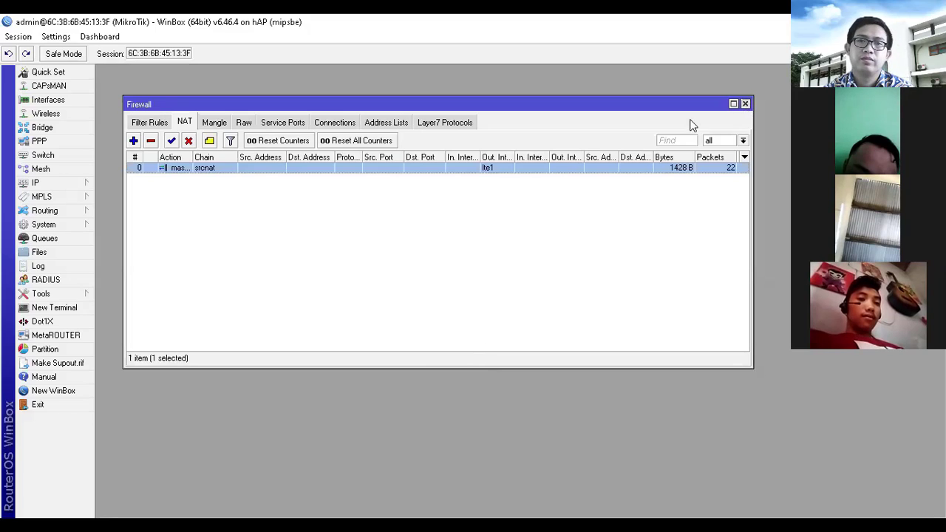
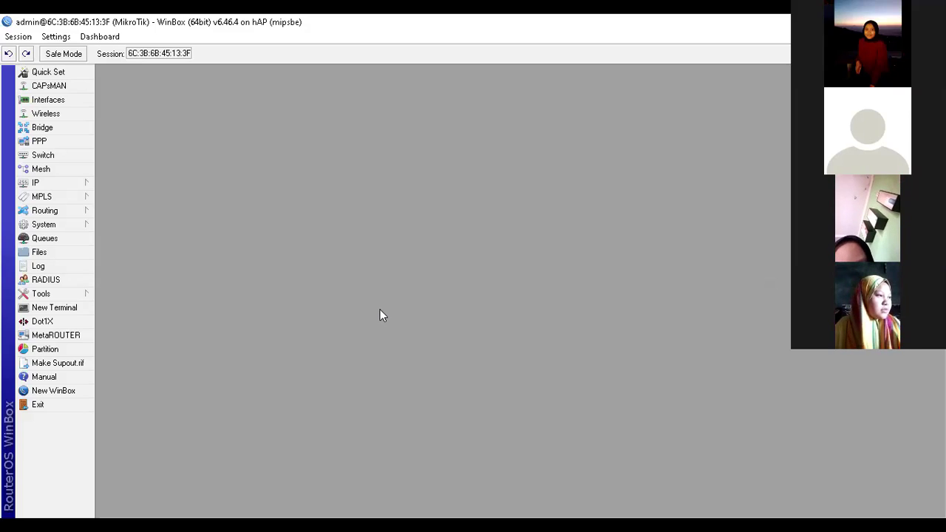
Step: Review the lte1 entry in the DHCP Client list, drafting a new client on lte1 without saving it, and close the list
{"action": "left_click", "coordinate": [50, 185]}
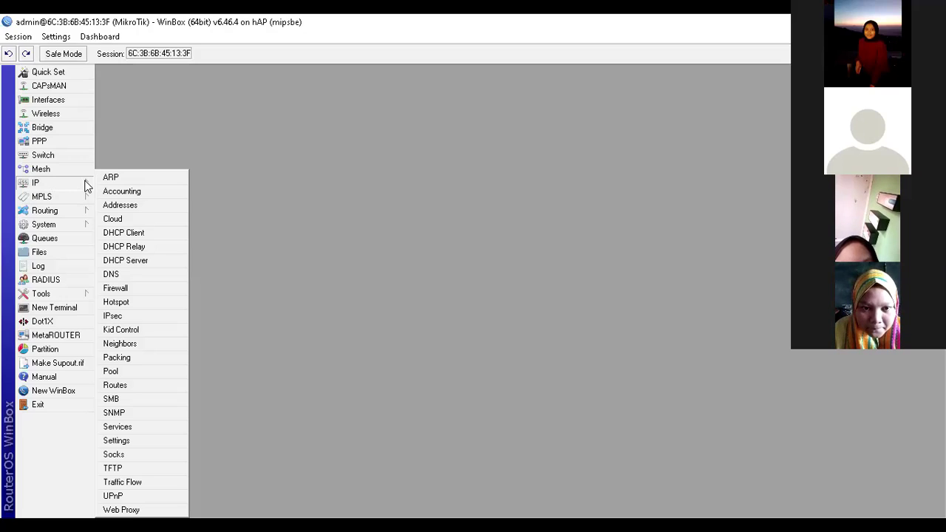
{"action": "left_click", "coordinate": [157, 235]}
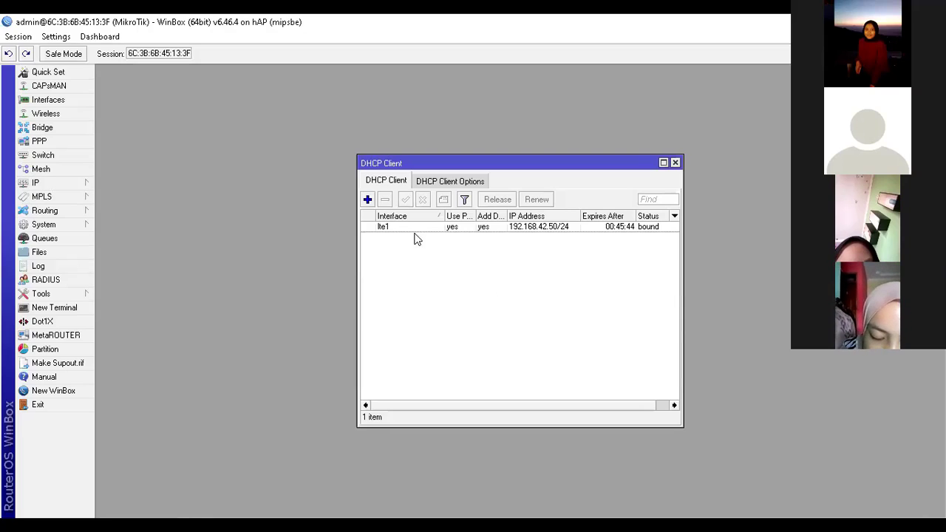
{"action": "left_click", "coordinate": [368, 201]}
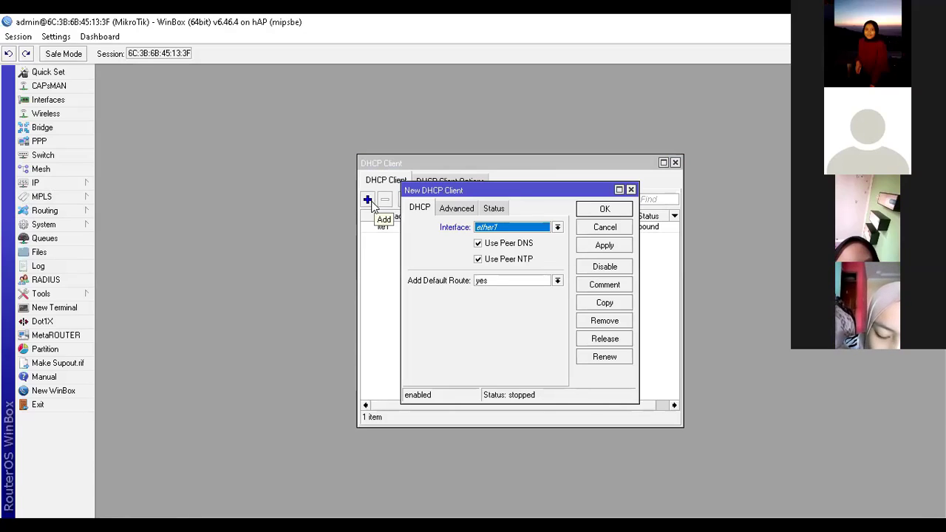
{"action": "left_click", "coordinate": [500, 229]}
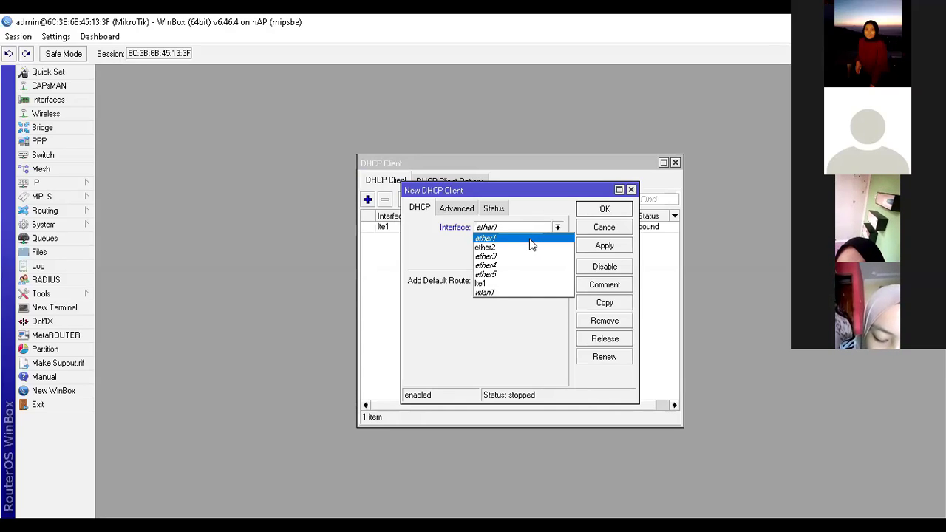
{"action": "left_click", "coordinate": [512, 284]}
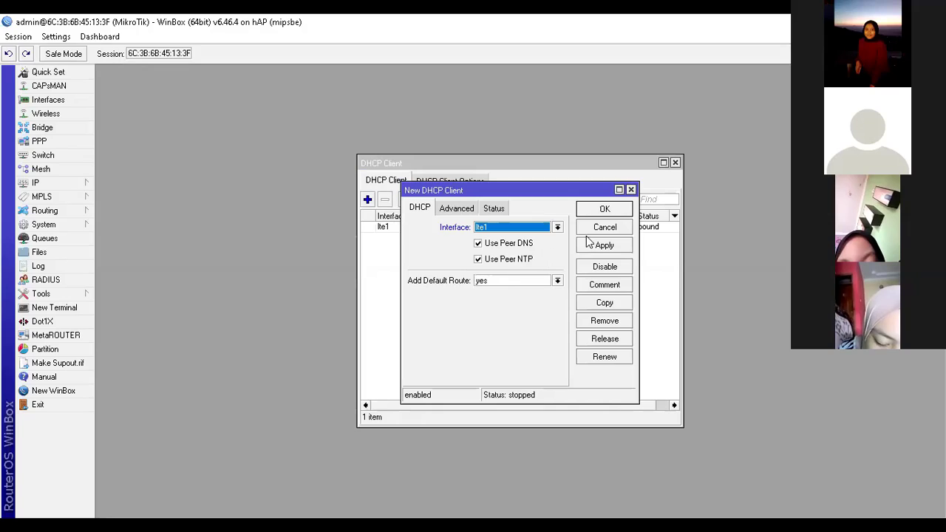
{"action": "left_click", "coordinate": [630, 191]}
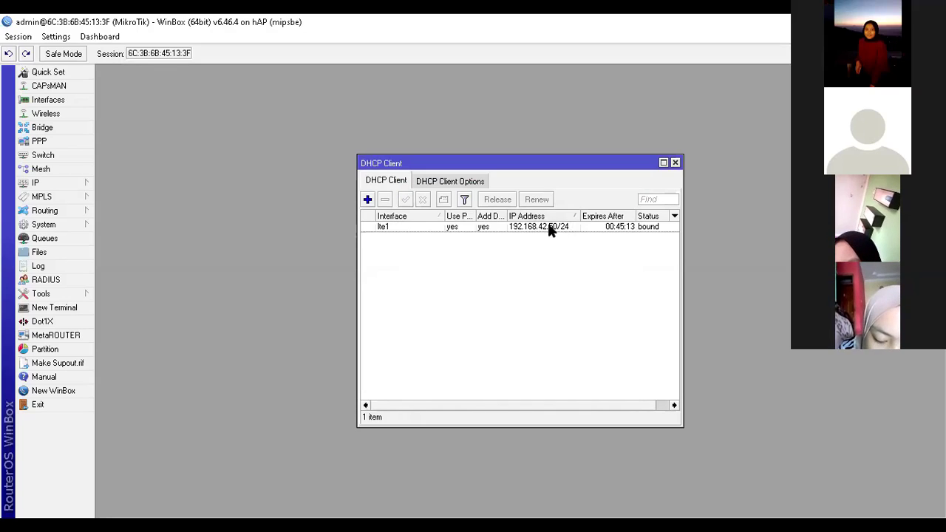
{"action": "left_click", "coordinate": [548, 226]}
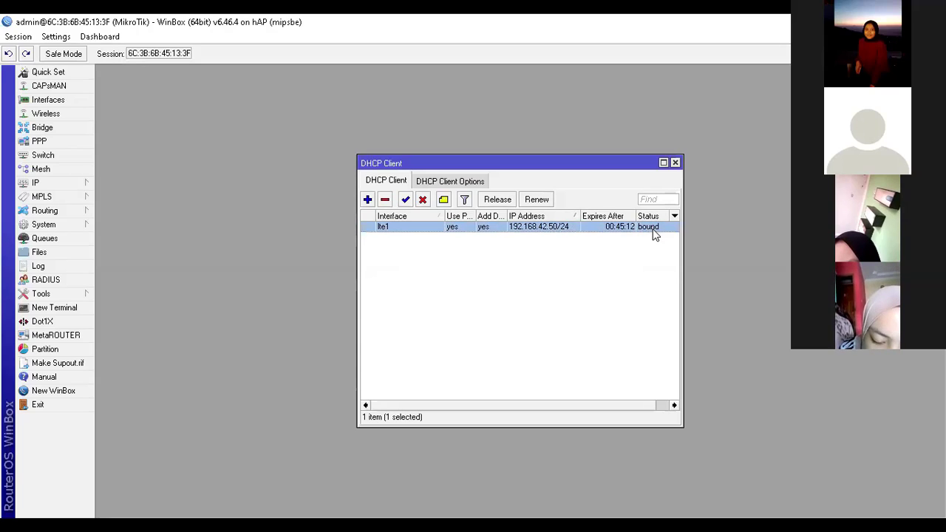
{"action": "left_click", "coordinate": [675, 164]}
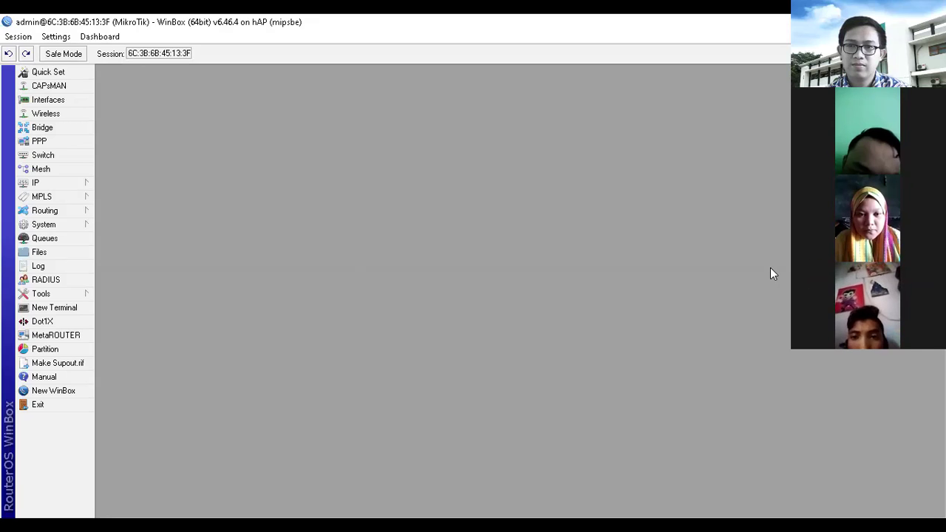
Step: Open the IP address list and select the ether2 entry
{"action": "left_click", "coordinate": [69, 185]}
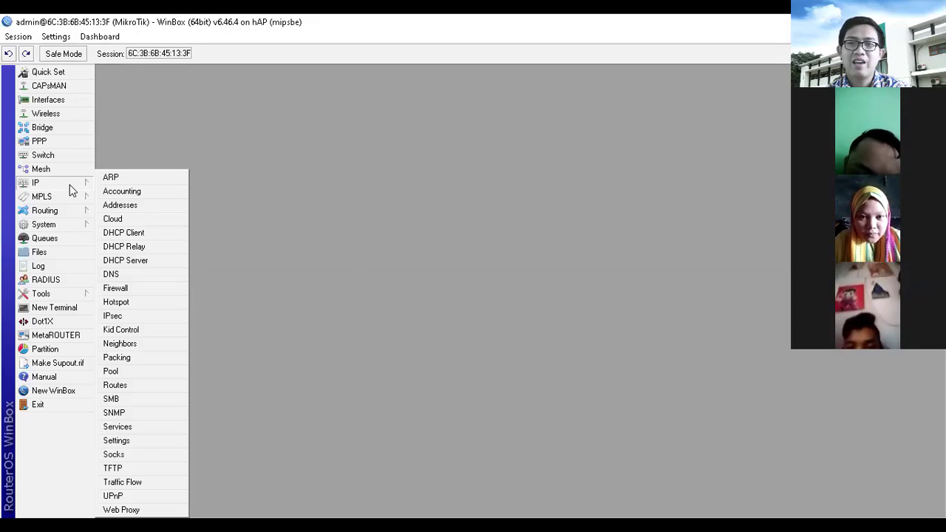
{"action": "left_click", "coordinate": [111, 204]}
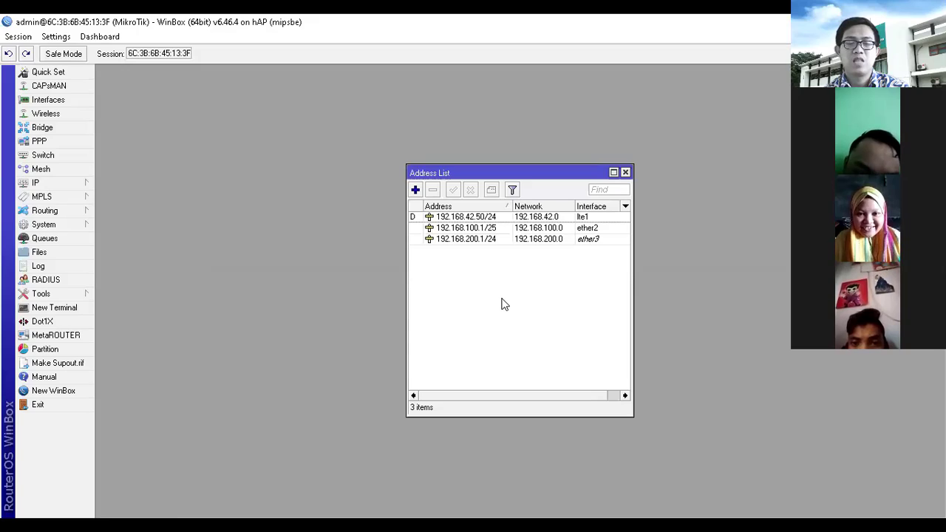
{"action": "left_click", "coordinate": [473, 228]}
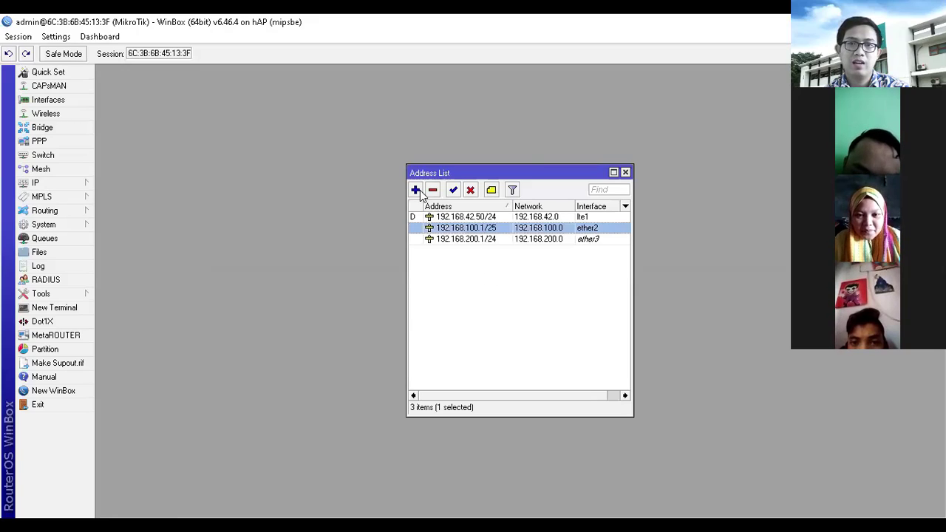
Step: Try to add the address 192.168.100.1/25 on interface ether2 and dismiss the new entry
{"action": "left_click", "coordinate": [416, 190]}
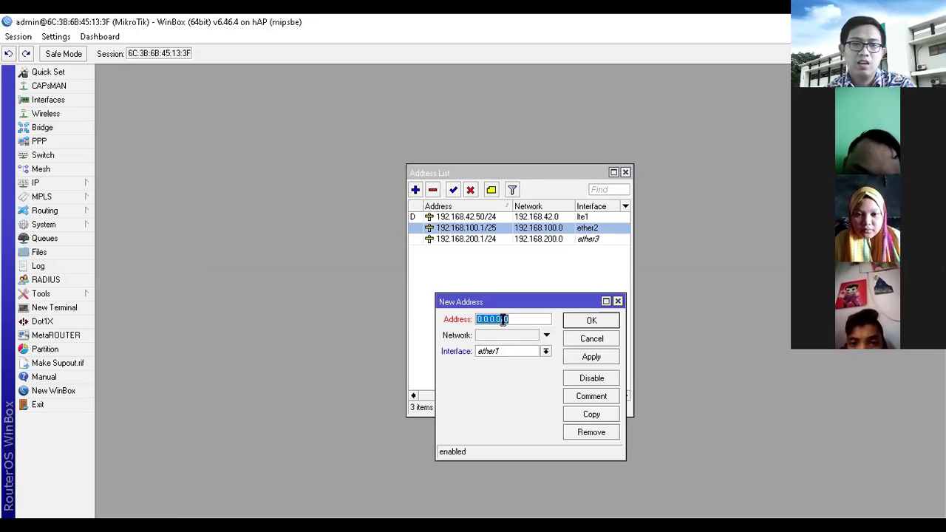
{"action": "type", "text": "192"}
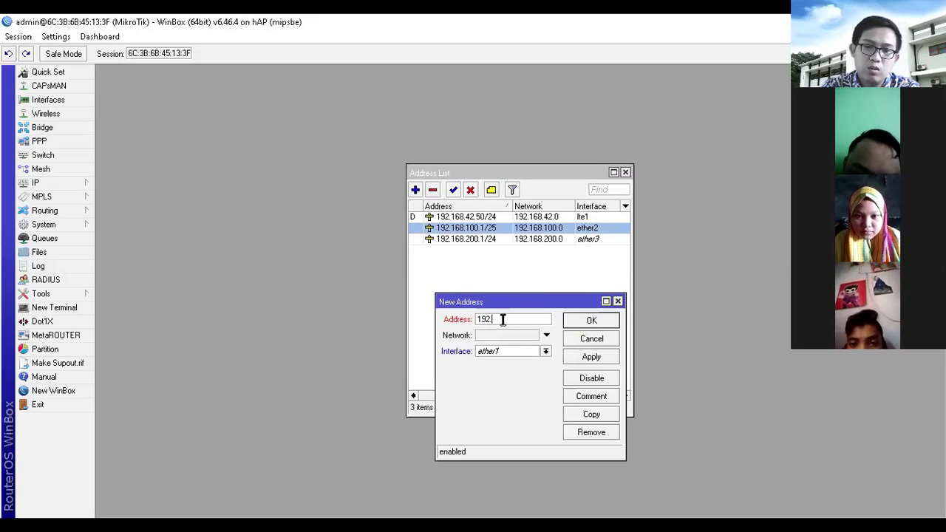
{"action": "type", "text": ".168.100"}
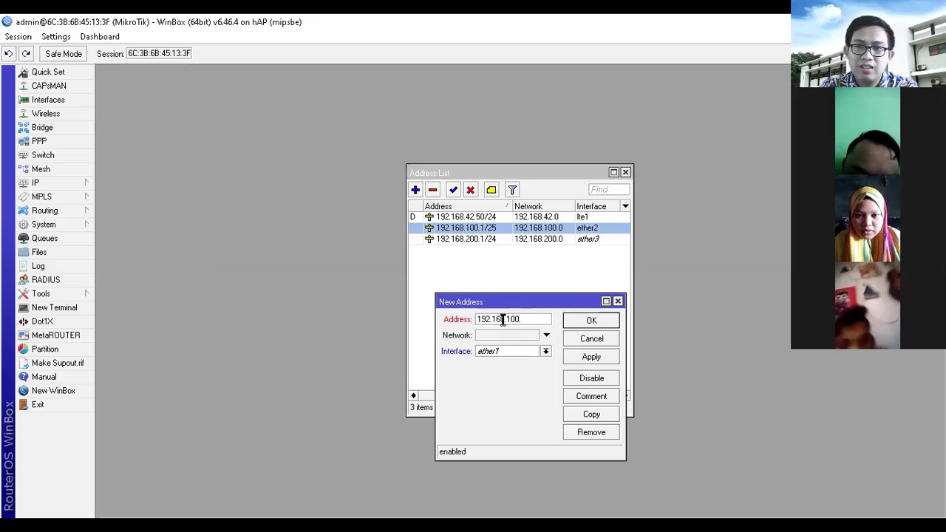
{"action": "type", "text": ".1/"}
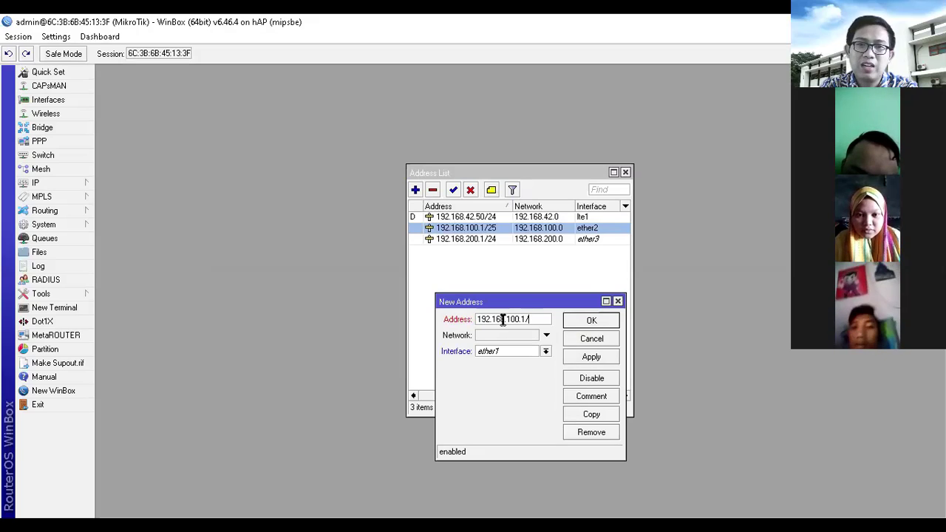
{"action": "type", "text": "2"}
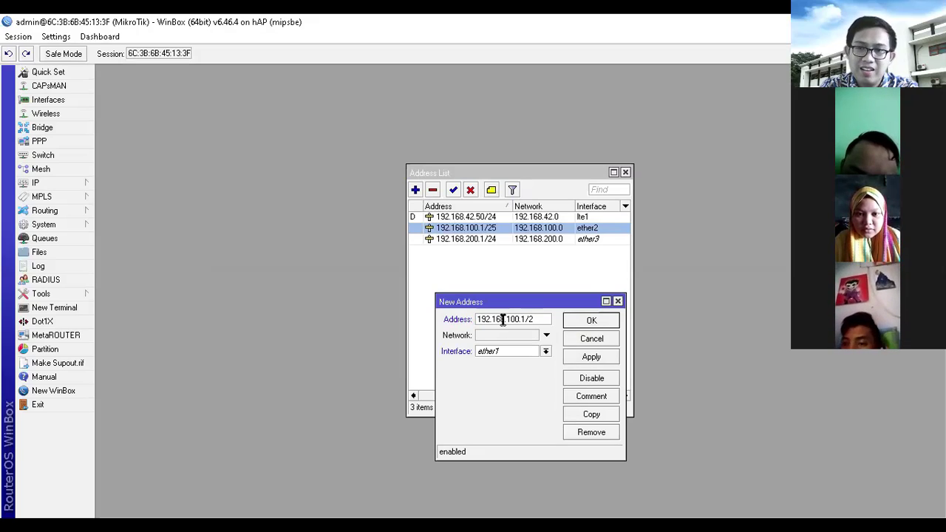
{"action": "type", "text": "5"}
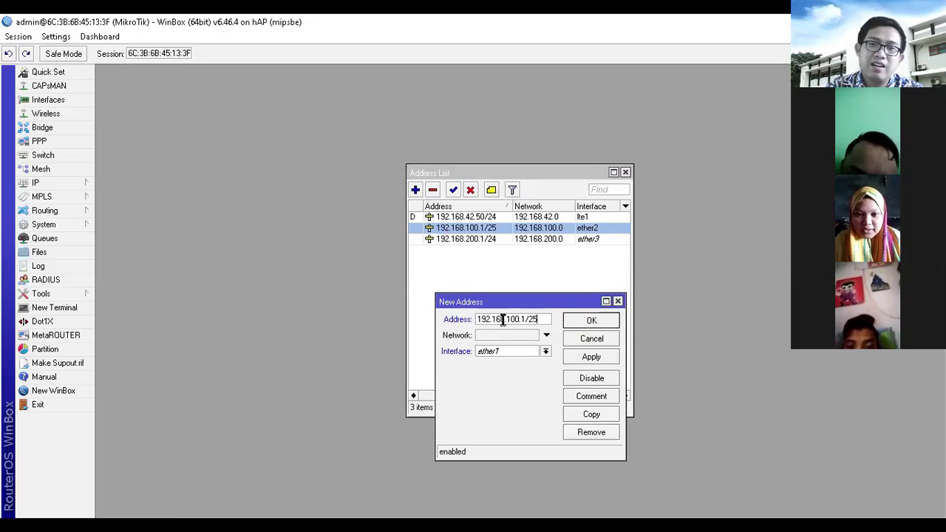
{"action": "left_click", "coordinate": [546, 353]}
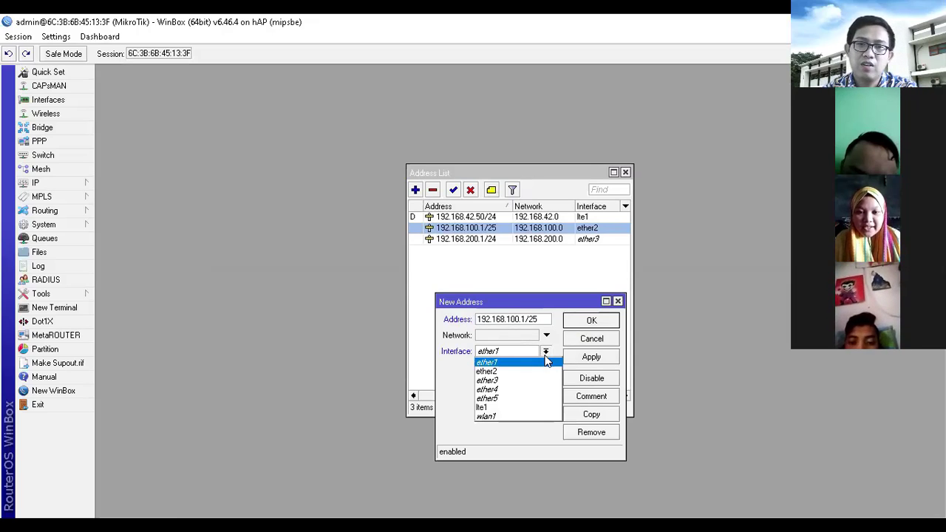
{"action": "left_click", "coordinate": [531, 370]}
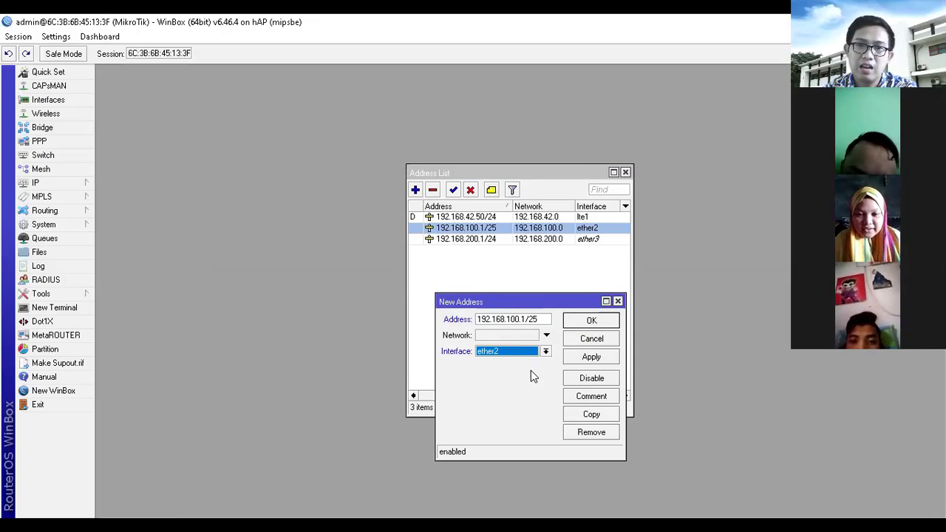
{"action": "left_click", "coordinate": [591, 358]}
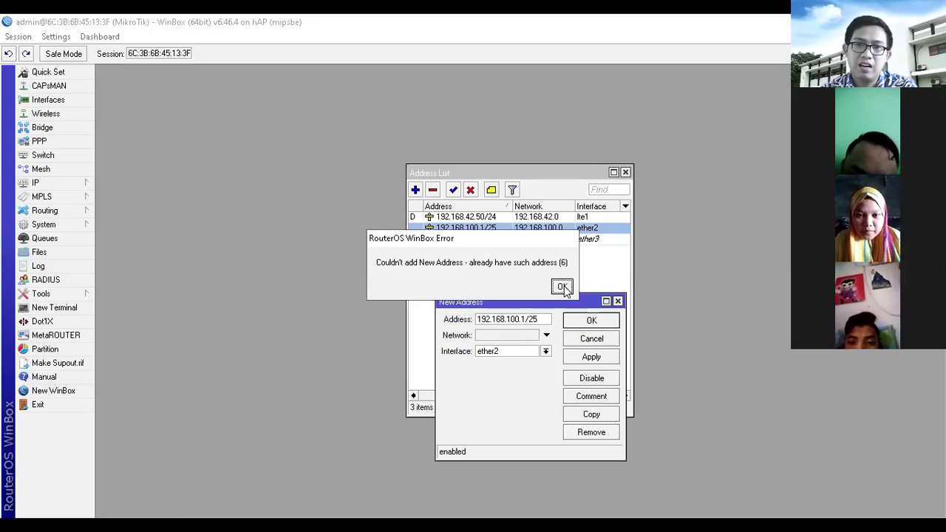
{"action": "left_click", "coordinate": [561, 286]}
{"action": "key", "text": "Escape"}
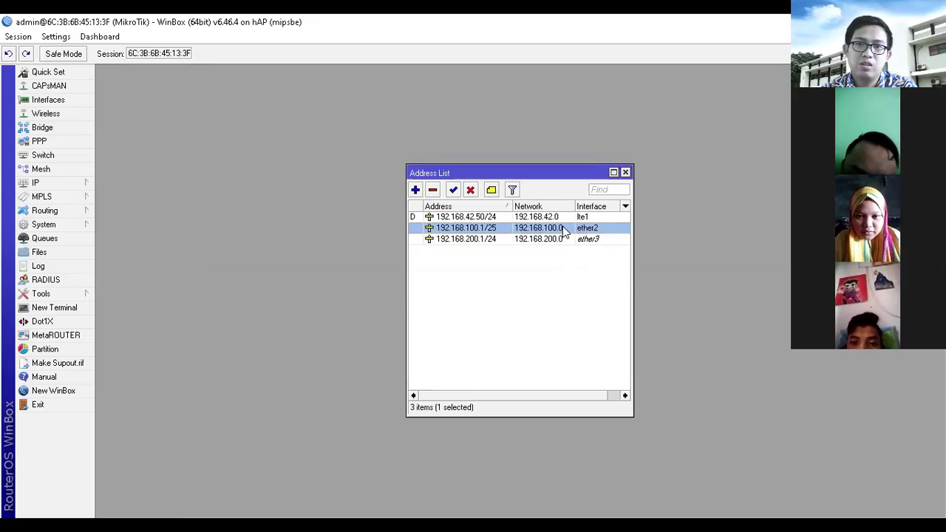
Step: Draft a copy of the ether2 address as 192.168.200.1/24 on interface ether3 and discard it without saving
{"action": "double_click", "coordinate": [562, 232]}
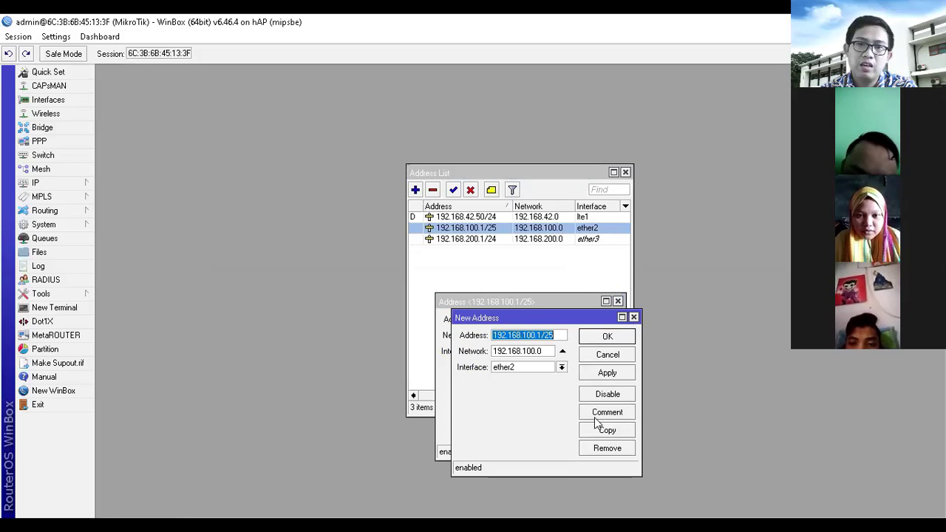
{"action": "left_click", "coordinate": [595, 417]}
{"action": "left_click", "coordinate": [525, 335]}
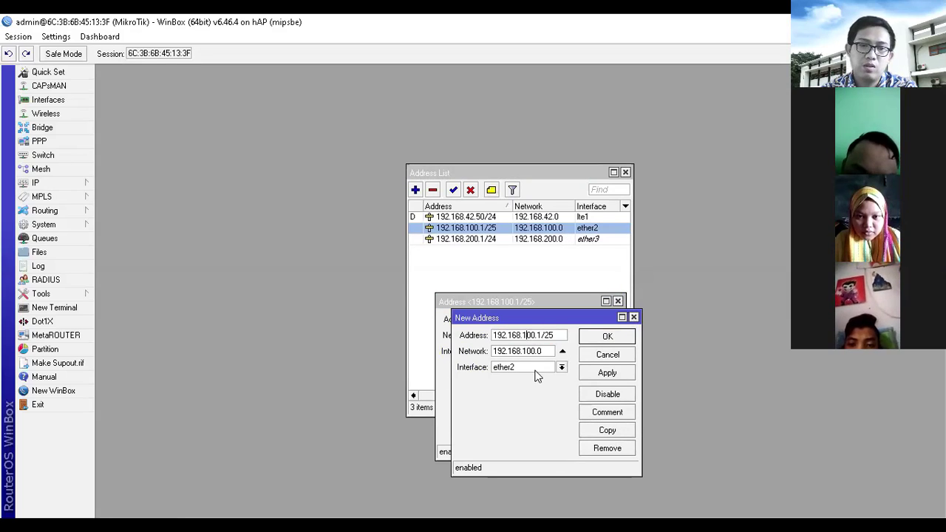
{"action": "type", "text": "2"}
{"action": "key", "text": "Left"}
{"action": "key", "text": "BackSpace"}
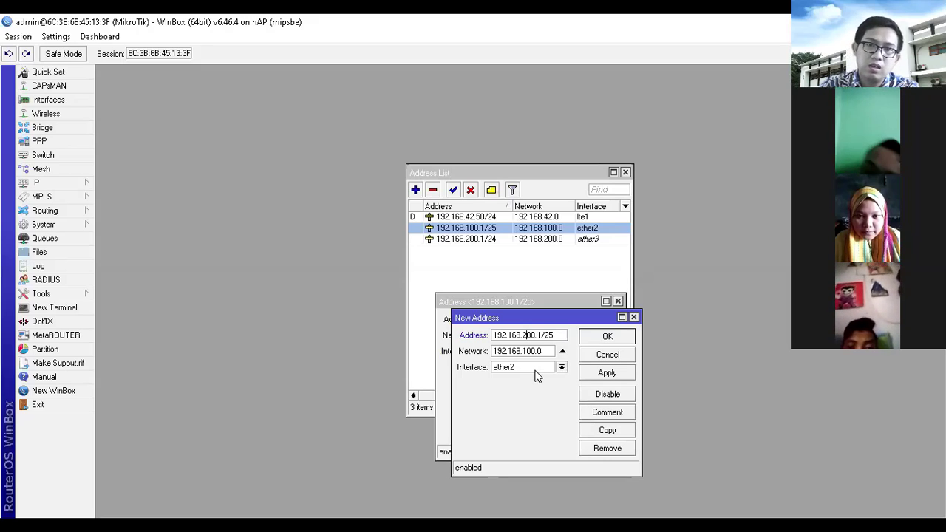
{"action": "left_click", "coordinate": [516, 367]}
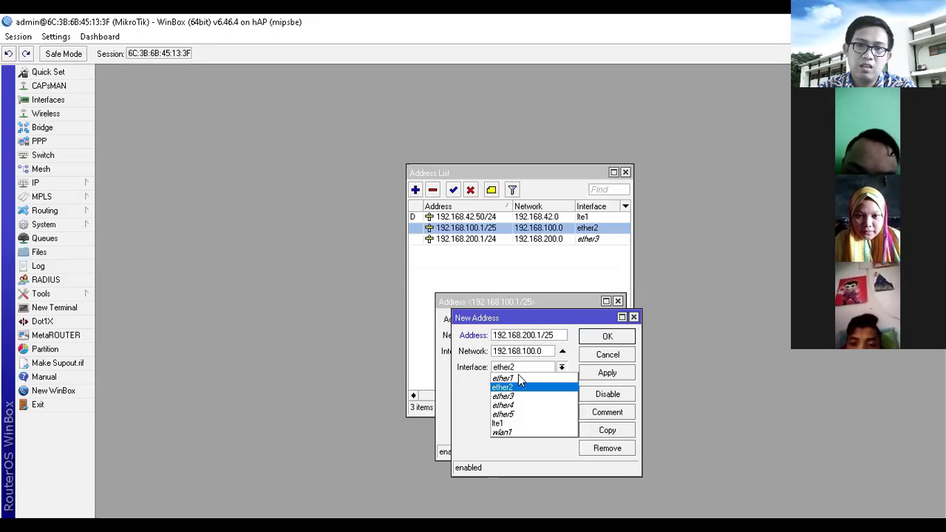
{"action": "left_click", "coordinate": [521, 389]}
{"action": "left_click", "coordinate": [557, 335]}
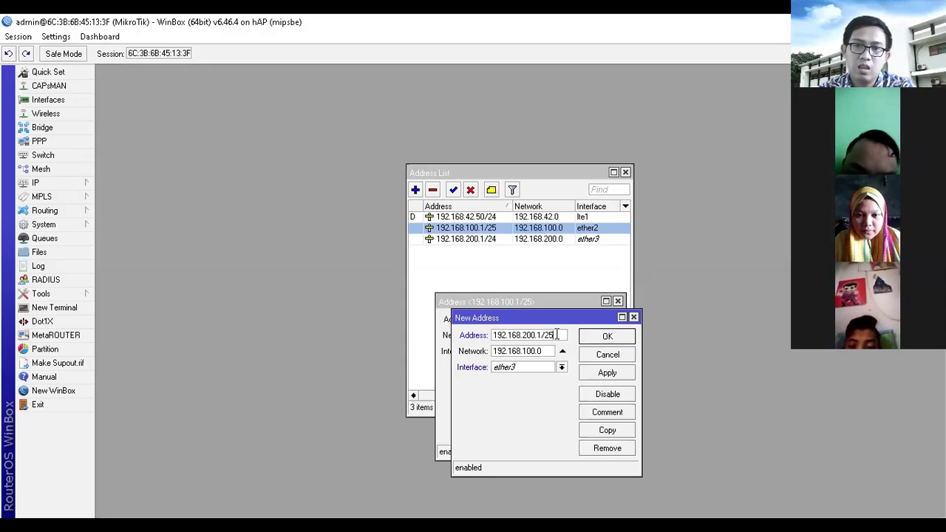
{"action": "key", "text": "BackSpace"}
{"action": "type", "text": "4"}
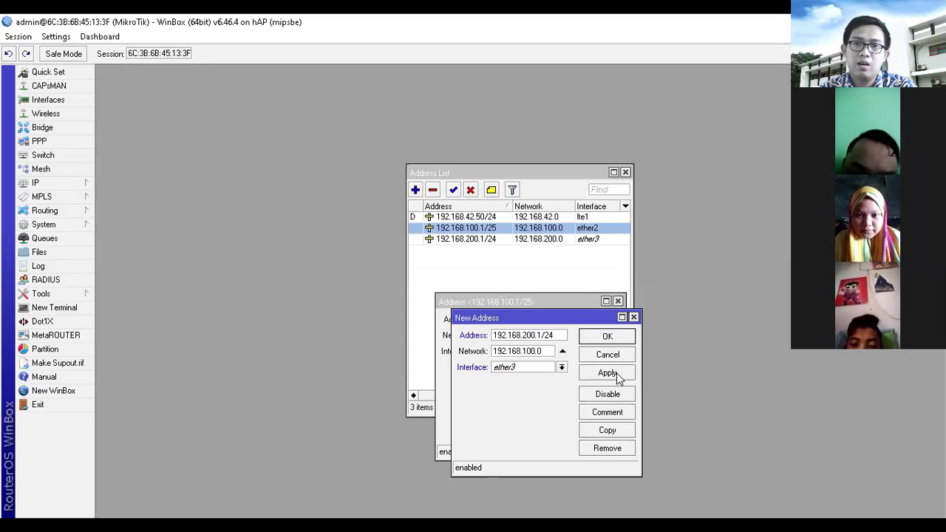
{"action": "left_click", "coordinate": [633, 317]}
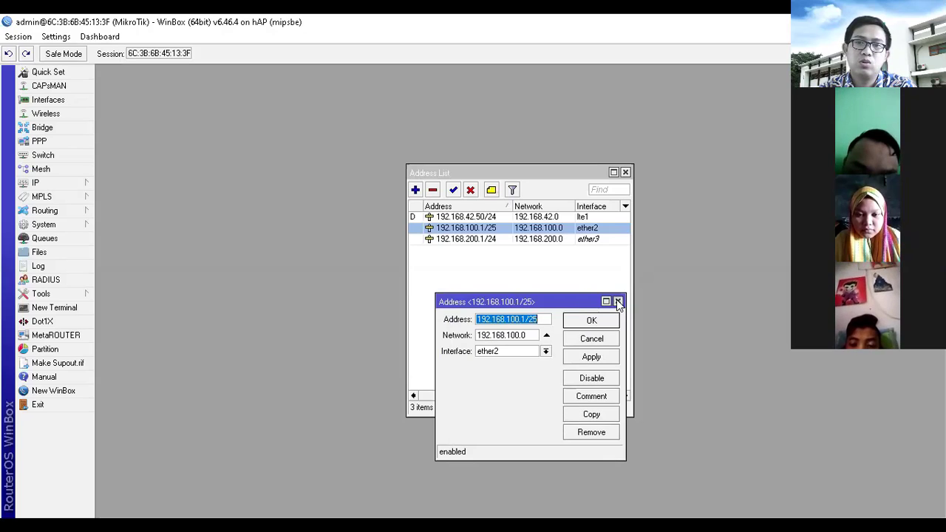
{"action": "left_click", "coordinate": [618, 301]}
Step: Examine the lte1, ether2 and ether3 entries in the address list, comparing ether2 with ether3, and close the list
{"action": "left_click", "coordinate": [568, 217]}
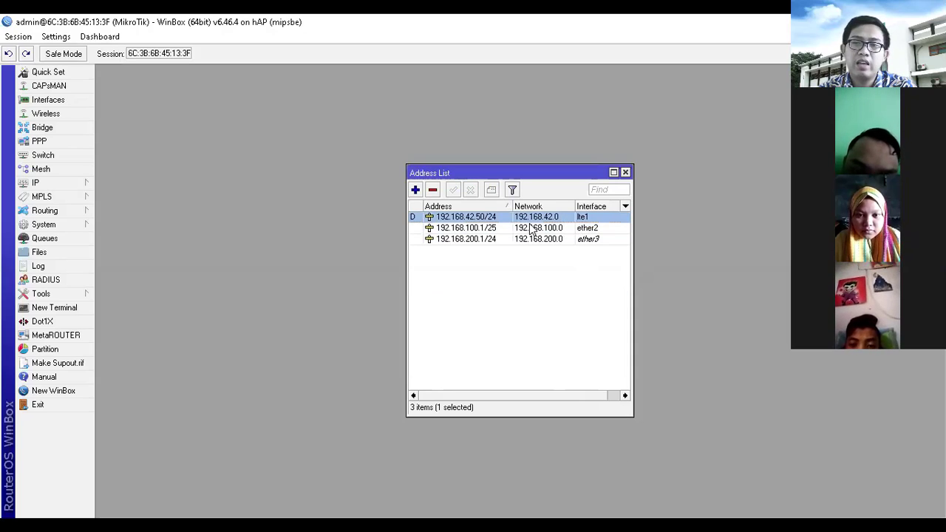
{"action": "left_click", "coordinate": [601, 229]}
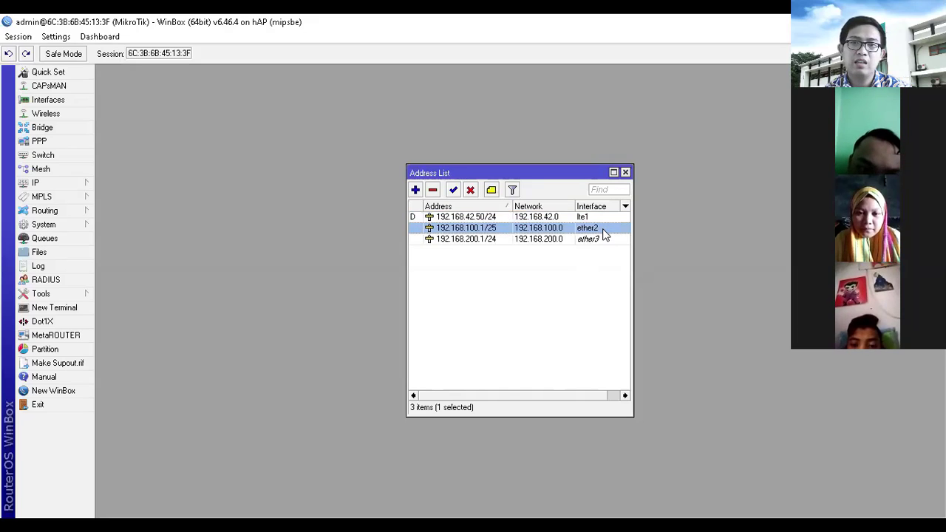
{"action": "left_click", "coordinate": [601, 240]}
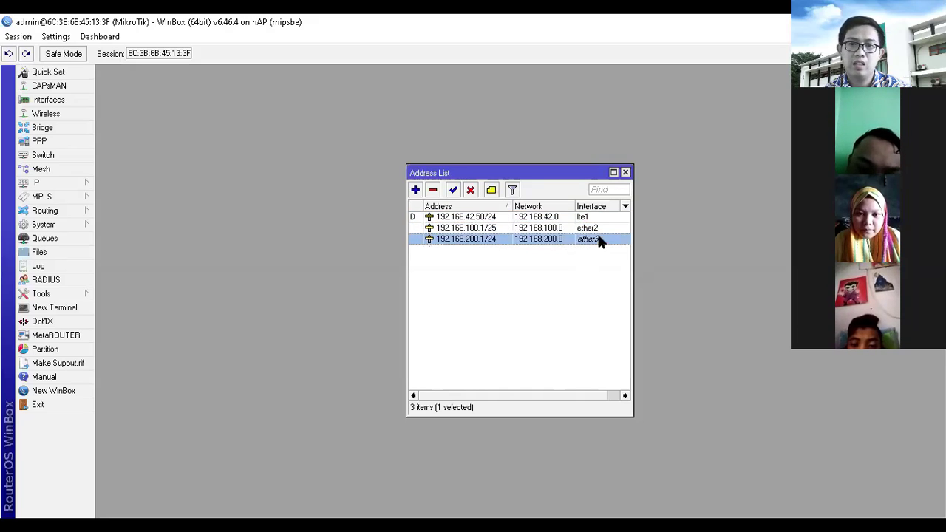
{"action": "left_click", "coordinate": [576, 231]}
{"action": "left_click", "coordinate": [584, 229]}
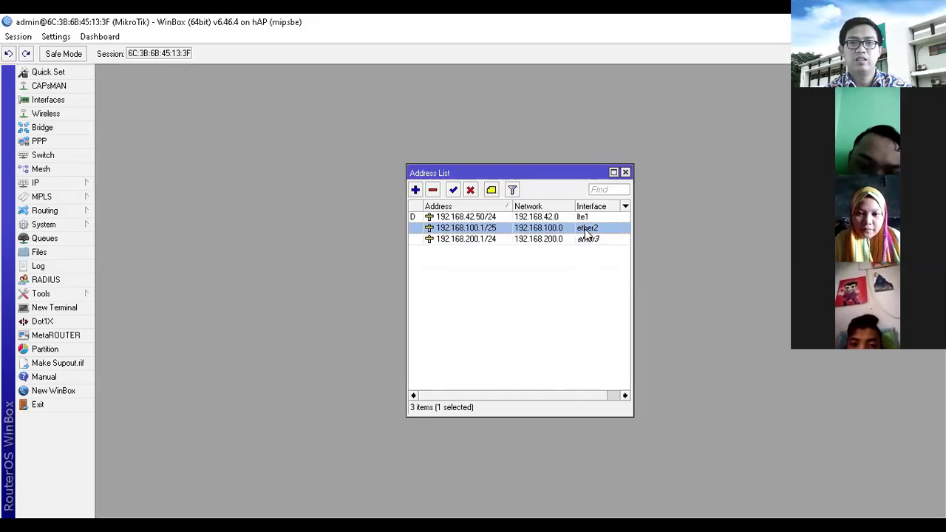
{"action": "left_click", "coordinate": [586, 239]}
{"action": "left_click", "coordinate": [593, 229]}
{"action": "left_click", "coordinate": [596, 240]}
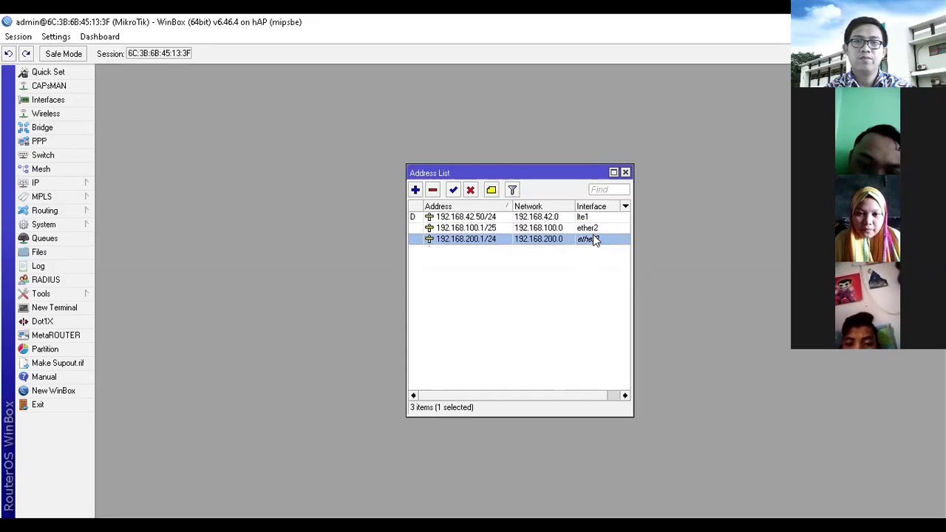
{"action": "left_click", "coordinate": [625, 173]}
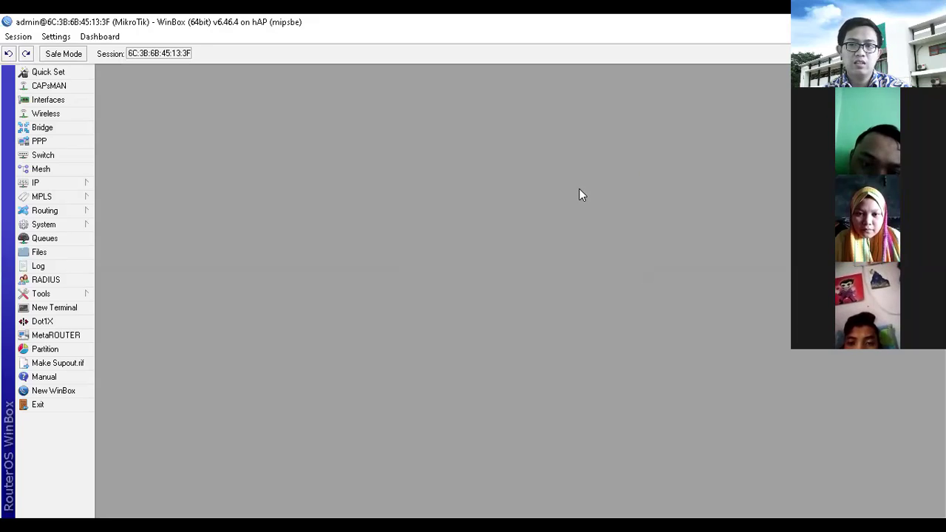
Step: Open a new router terminal and begin a ping command
{"action": "left_click", "coordinate": [64, 312]}
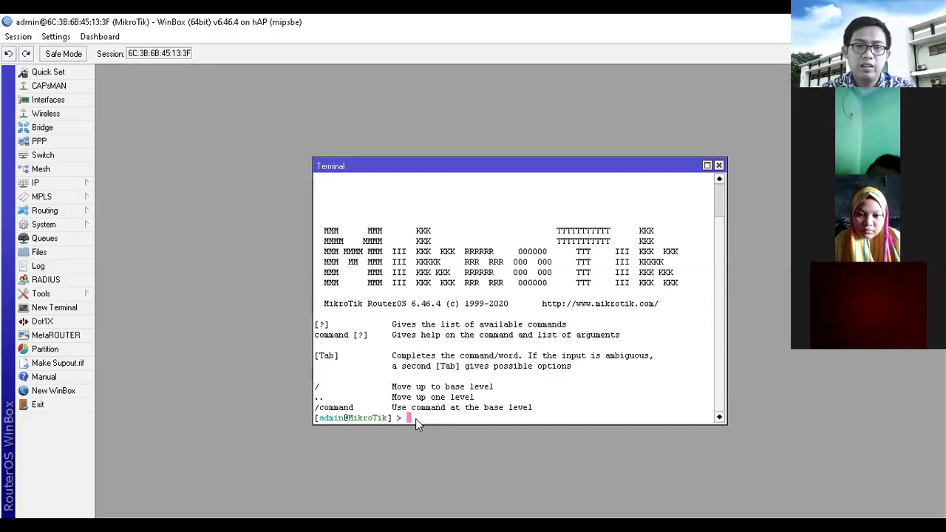
{"action": "type", "text": "ping "}
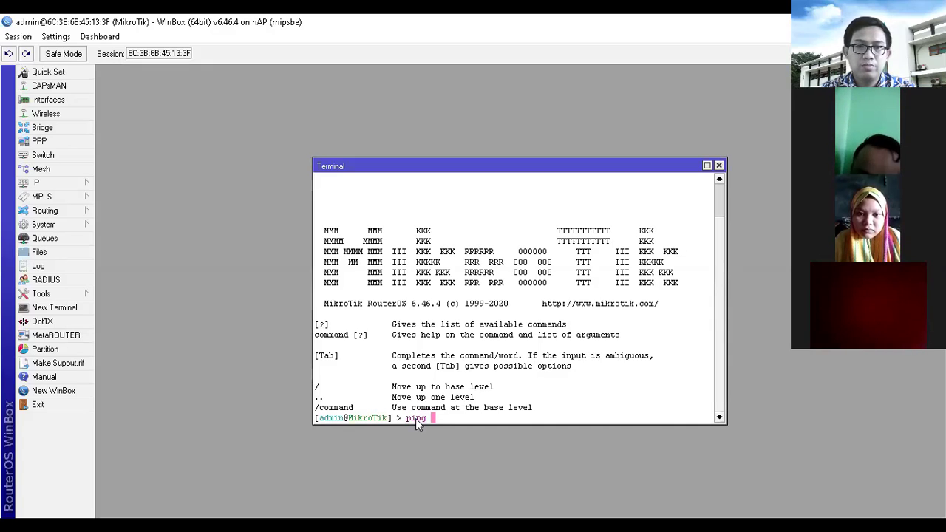
{"action": "type", "text": "google.com"}
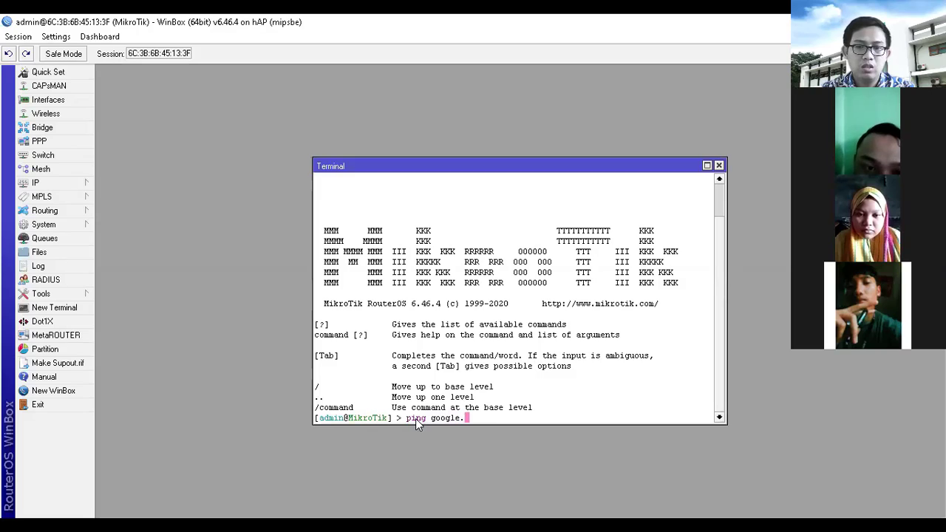
{"action": "key", "text": "BackSpace"}
{"action": "key", "text": "BackSpace"}
{"action": "key", "text": "BackSpace"}
{"action": "key", "text": "BackSpace"}
{"action": "key", "text": "BackSpace"}
{"action": "key", "text": "BackSpace"}
{"action": "key", "text": "BackSpace"}
{"action": "key", "text": "BackSpace"}
{"action": "key", "text": "BackSpace"}
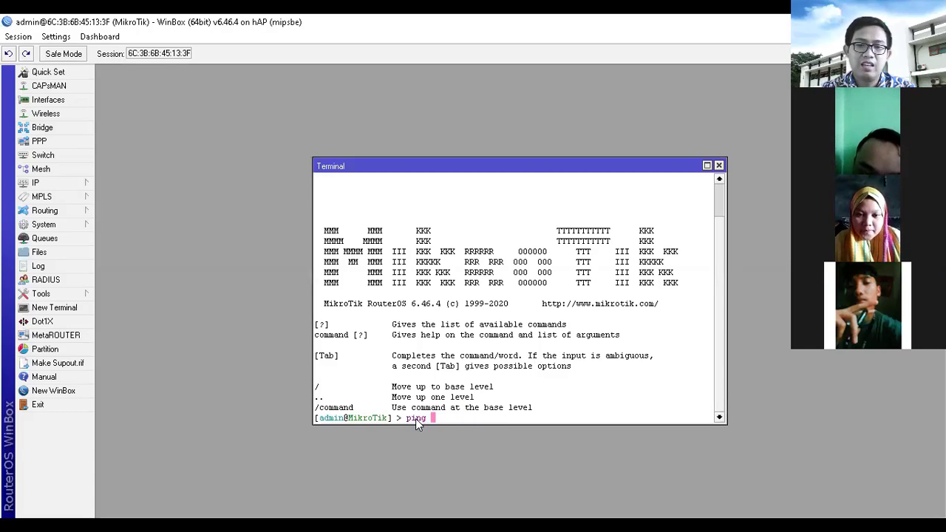
Step: Ping instagram.com from the router terminal and close the terminal
{"action": "type", "text": "ins"}
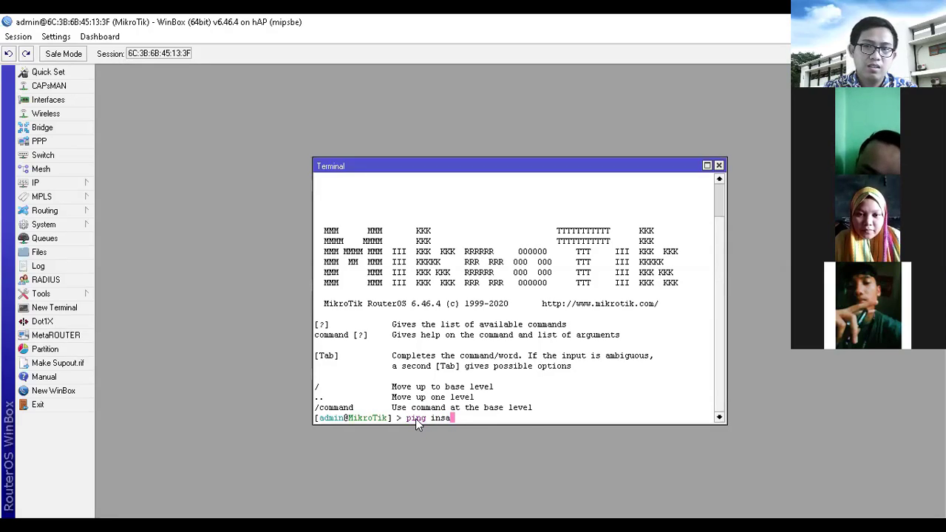
{"action": "type", "text": "tagram.co"}
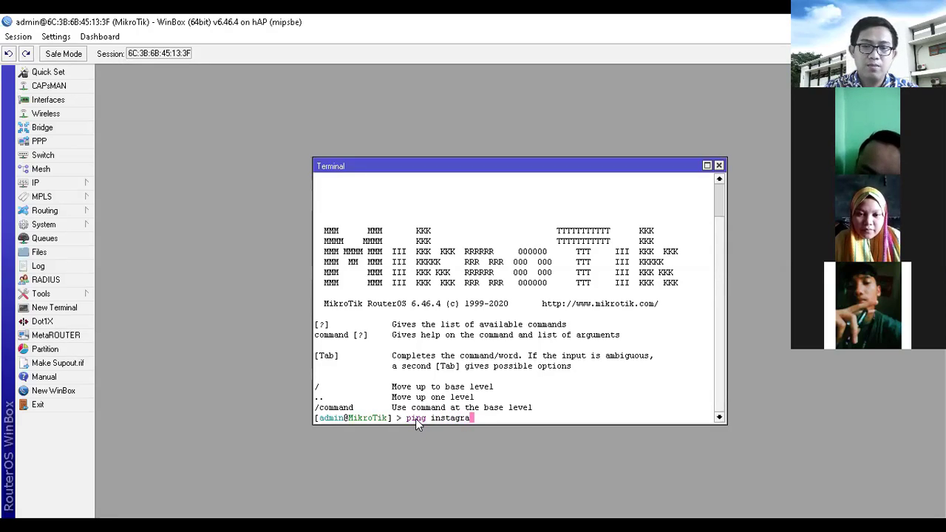
{"action": "type", "text": "m"}
{"action": "key", "text": "Return"}
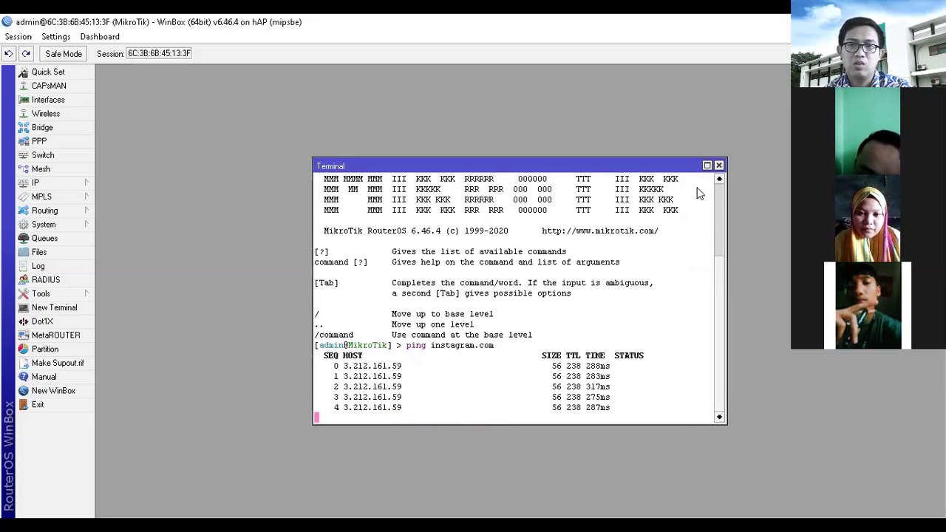
{"action": "left_click", "coordinate": [718, 165]}
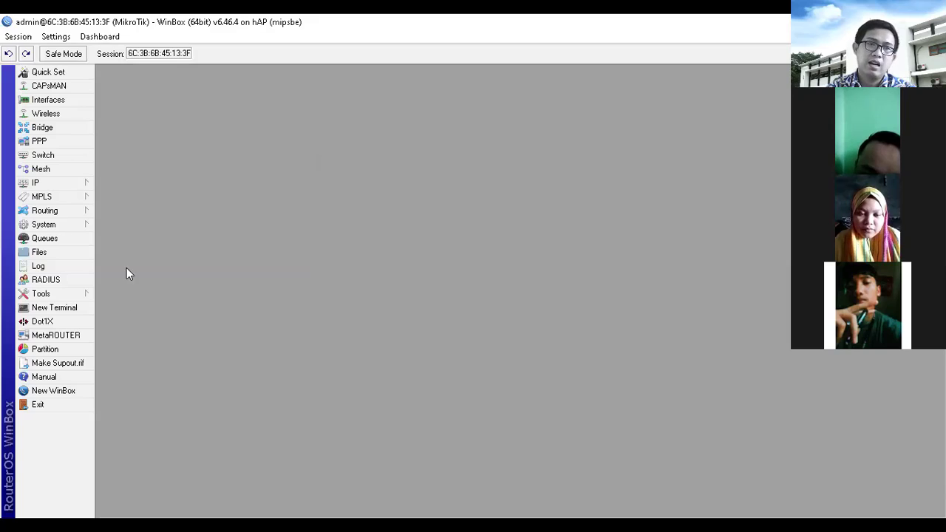
Step: Review the router's DNS servers and remote request setting, and close the DNS settings without changes
{"action": "left_click", "coordinate": [70, 184]}
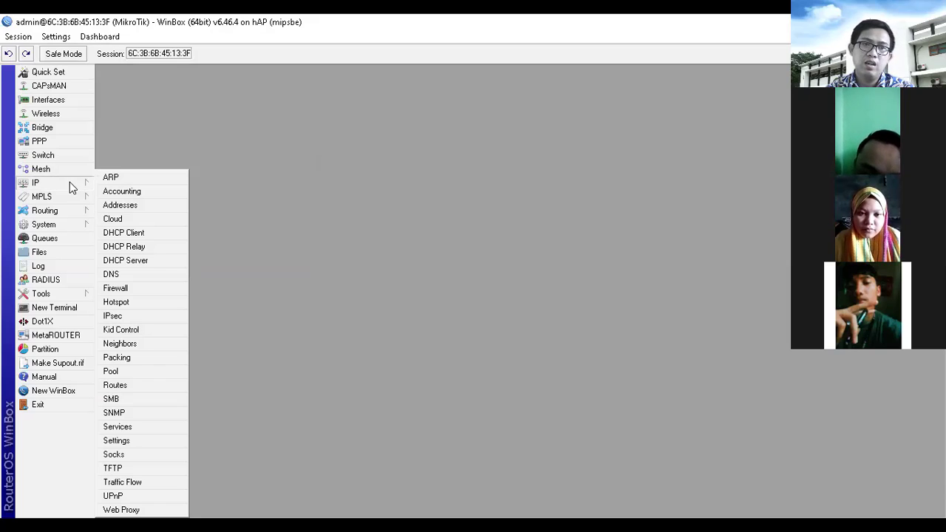
{"action": "left_click", "coordinate": [136, 272]}
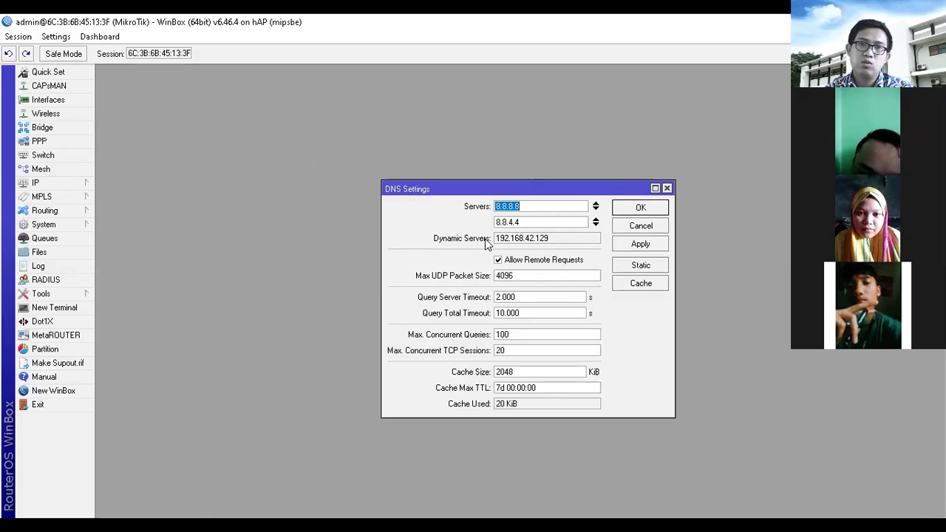
{"action": "left_click", "coordinate": [529, 222]}
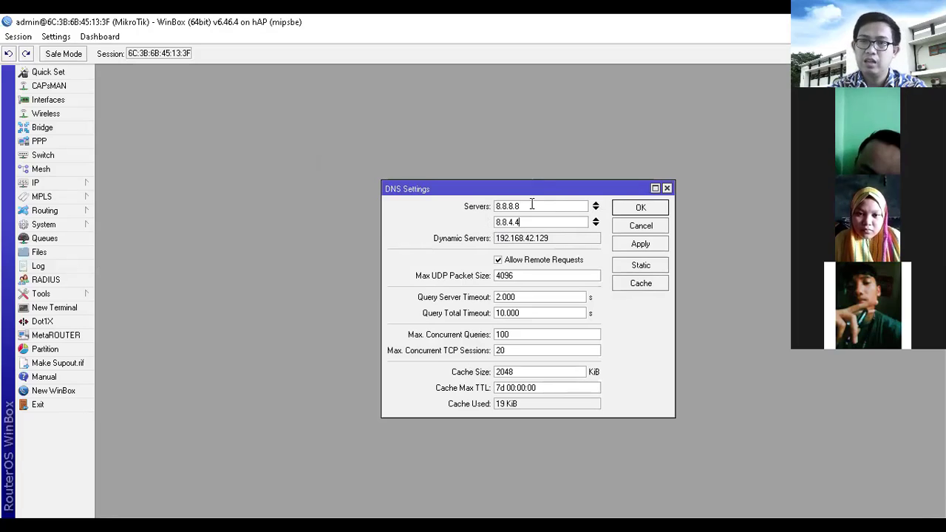
{"action": "left_click", "coordinate": [654, 230]}
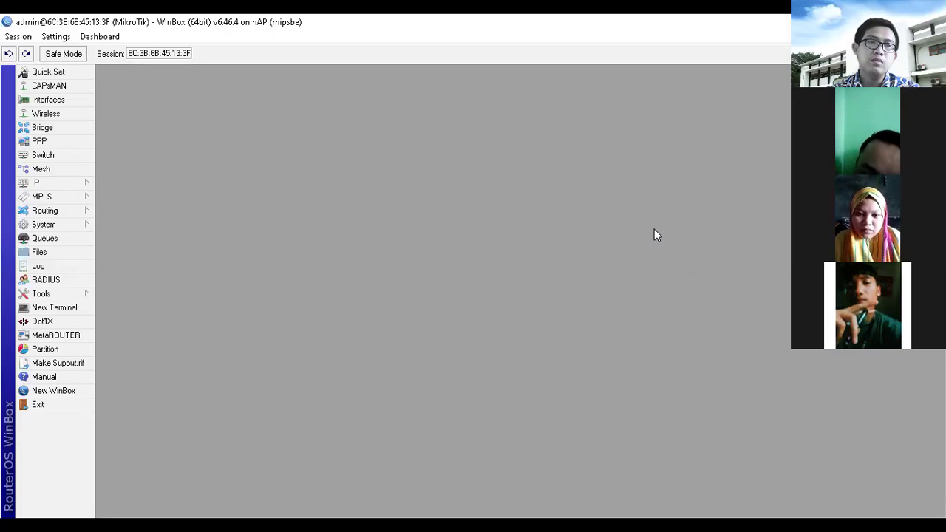
Step: Draft a new firewall NAT rule with chain srcnat and out interface lte1
{"action": "left_click", "coordinate": [50, 185]}
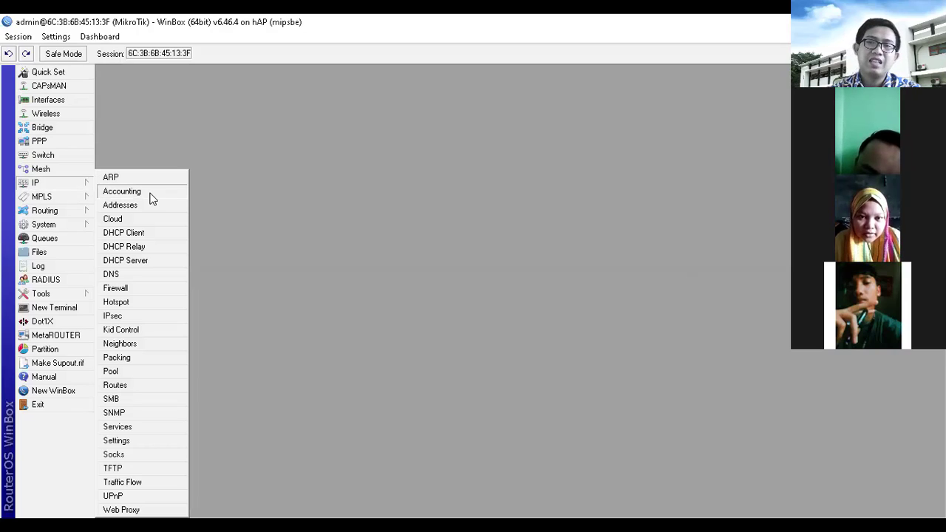
{"action": "left_click", "coordinate": [147, 293]}
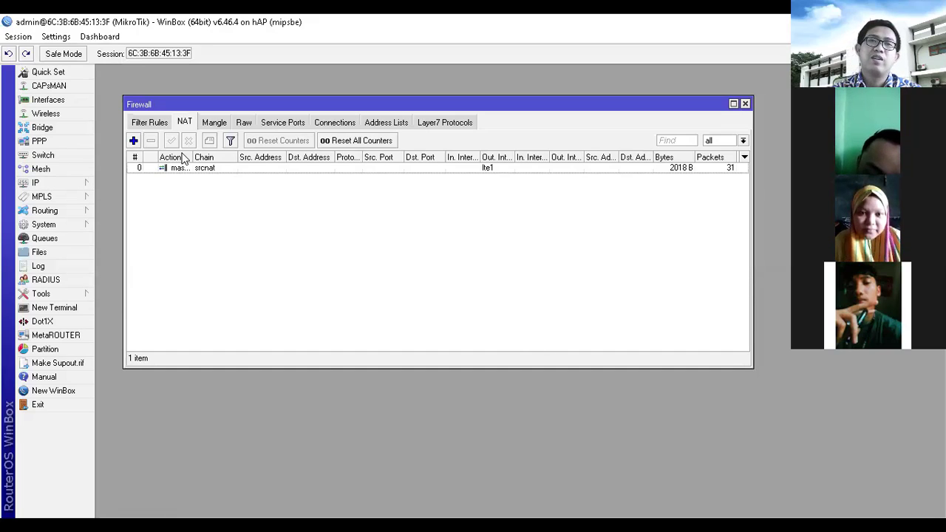
{"action": "left_click", "coordinate": [134, 141]}
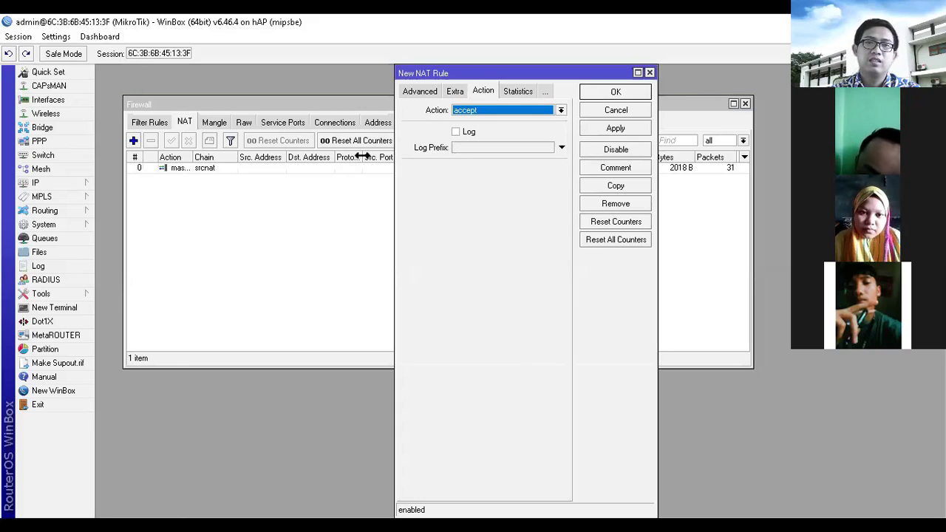
{"action": "left_click", "coordinate": [416, 91]}
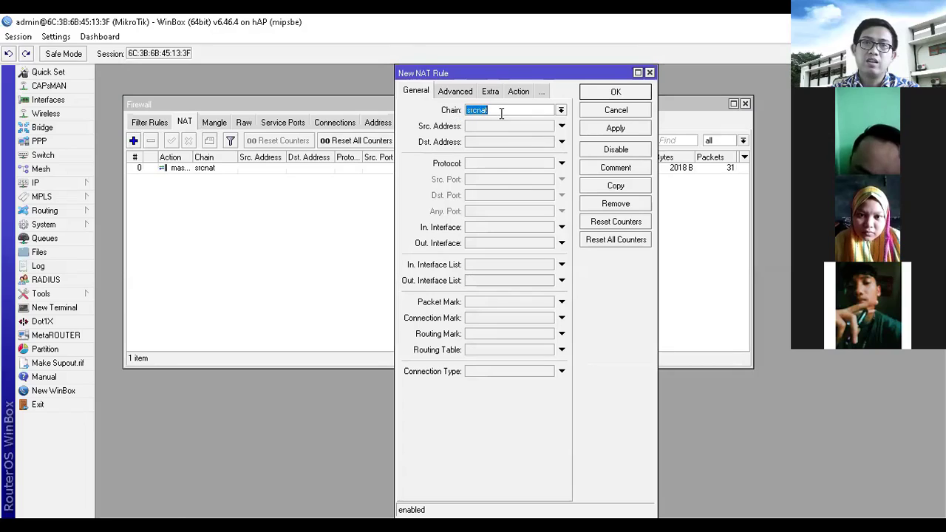
{"action": "left_click", "coordinate": [501, 111]}
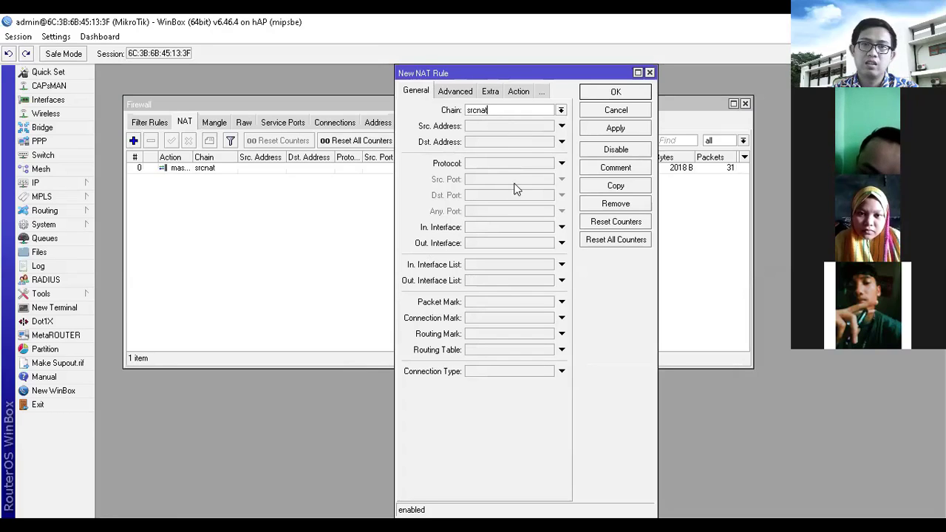
{"action": "left_click", "coordinate": [562, 243]}
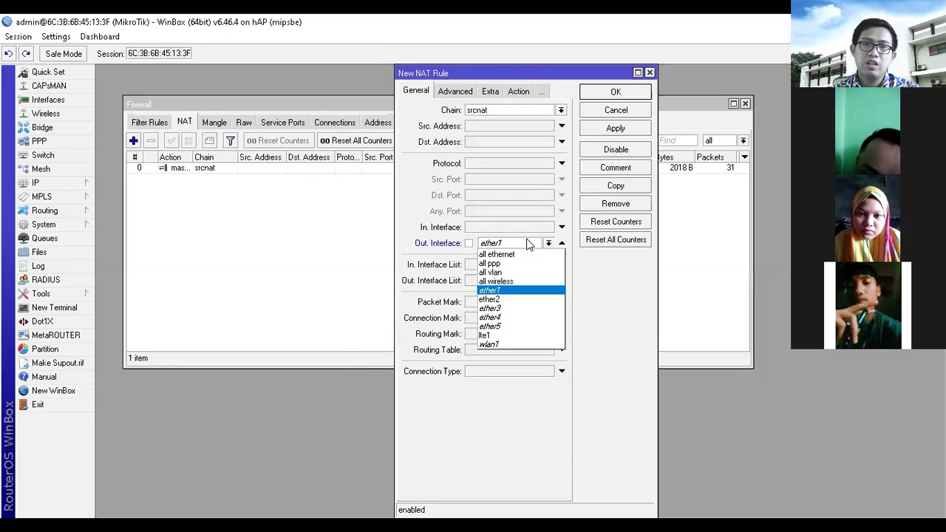
{"action": "left_click", "coordinate": [508, 334]}
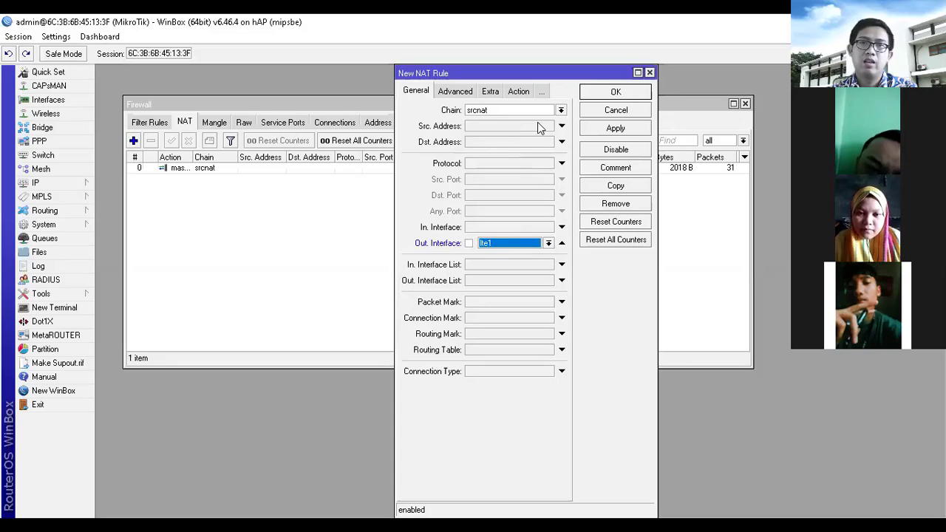
Step: Set the draft NAT rule's action to masquerade
{"action": "left_click", "coordinate": [518, 91]}
{"action": "left_click", "coordinate": [509, 109]}
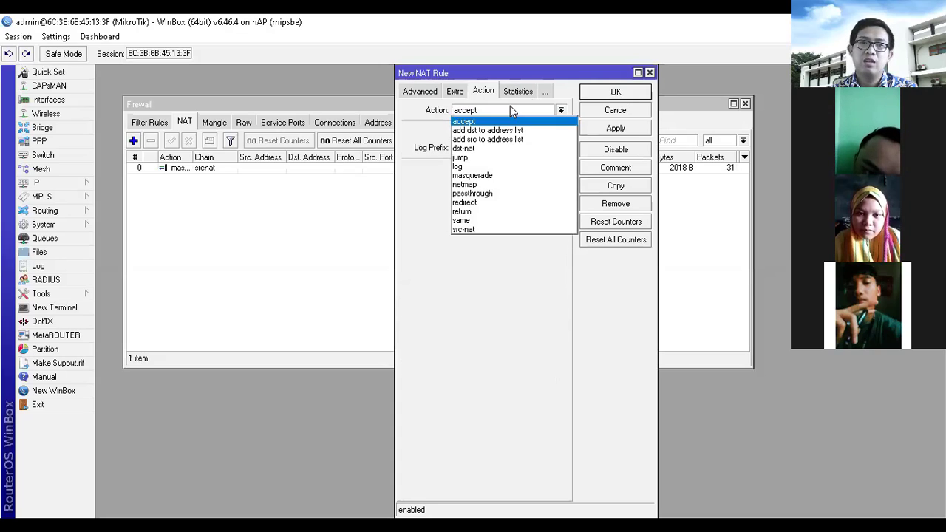
{"action": "left_click", "coordinate": [493, 176]}
Step: Recheck the draft NAT rule's out interface and action, discard the rule and close the firewall window
{"action": "left_click", "coordinate": [434, 90]}
{"action": "left_click", "coordinate": [418, 91]}
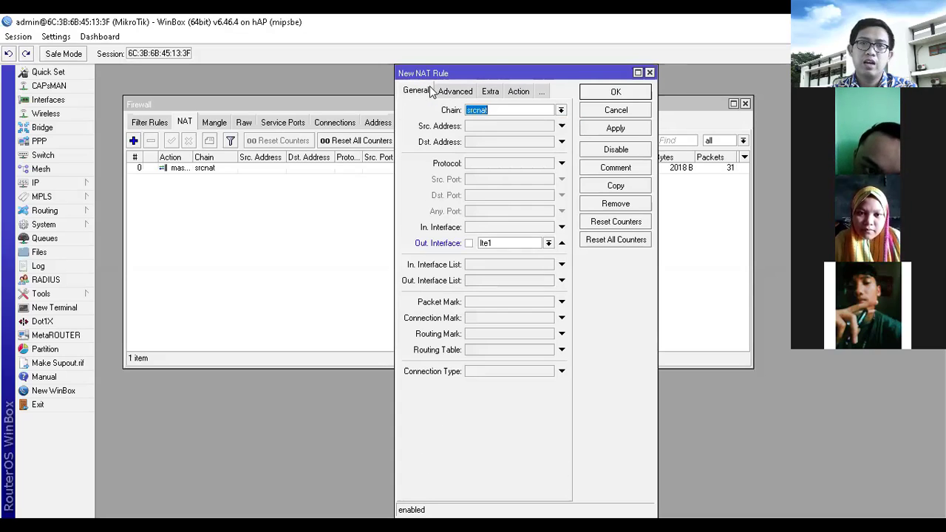
{"action": "left_click", "coordinate": [515, 246]}
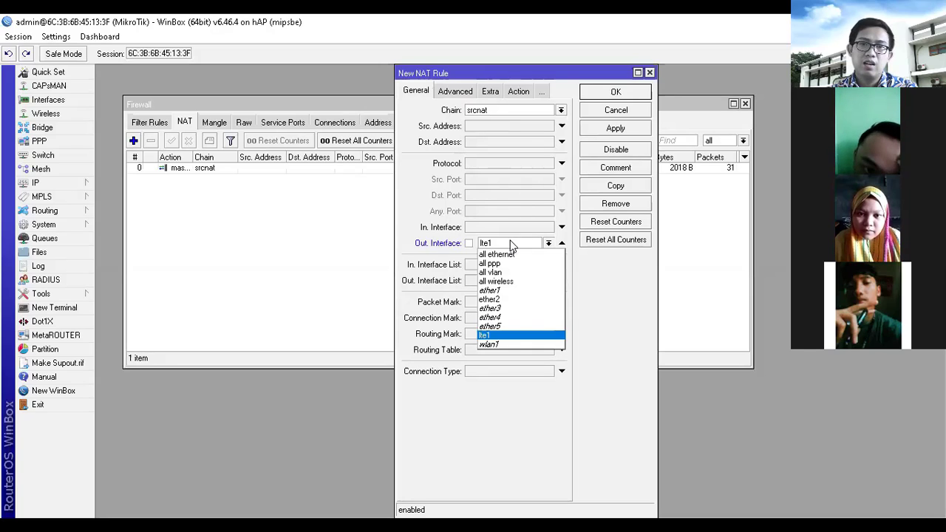
{"action": "left_click", "coordinate": [515, 246]}
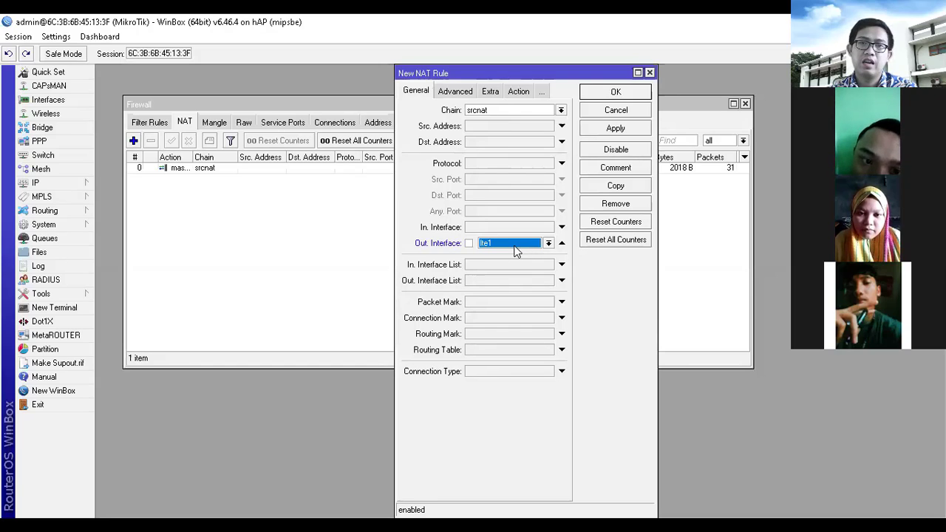
{"action": "left_click", "coordinate": [519, 92]}
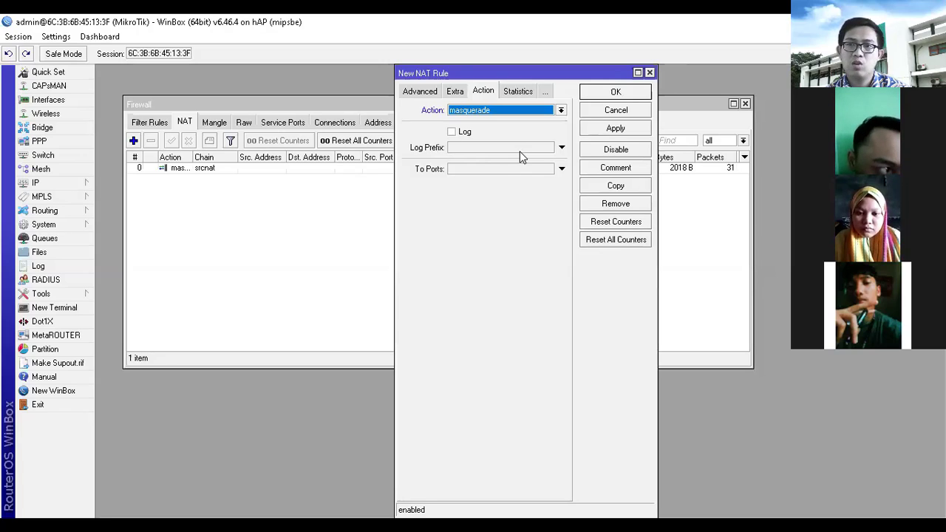
{"action": "left_click", "coordinate": [613, 112]}
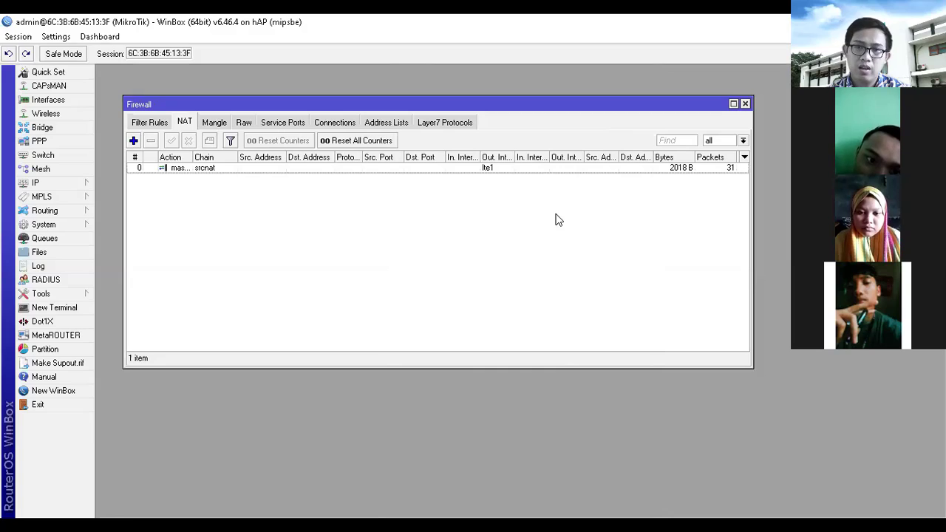
{"action": "left_click", "coordinate": [745, 104]}
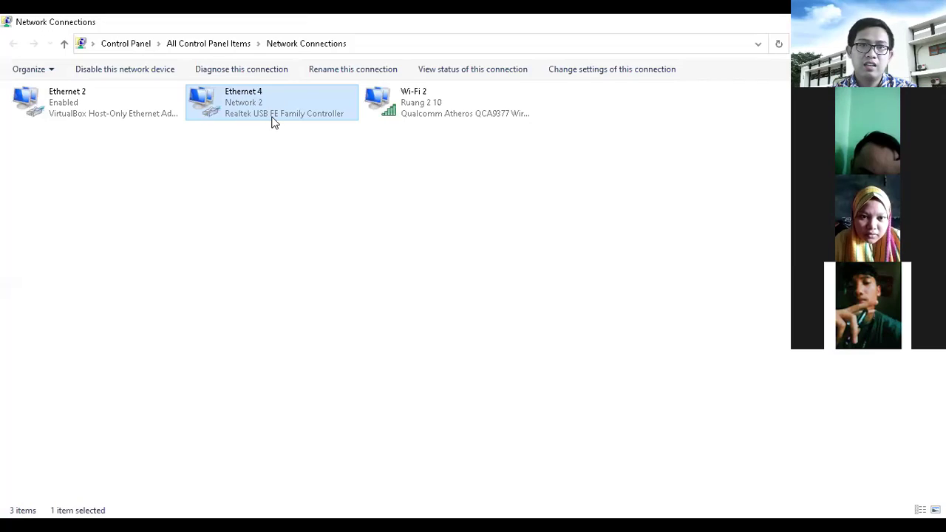
Step: Examine the IP address and default gateway in Ethernet 4's IPv4 properties, and cancel without changes
{"action": "right_click", "coordinate": [271, 118]}
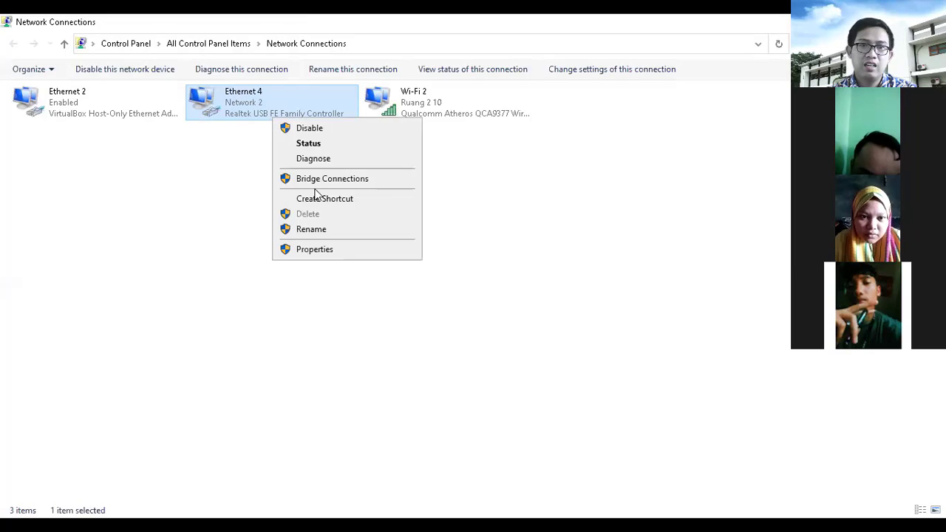
{"action": "left_click", "coordinate": [322, 250]}
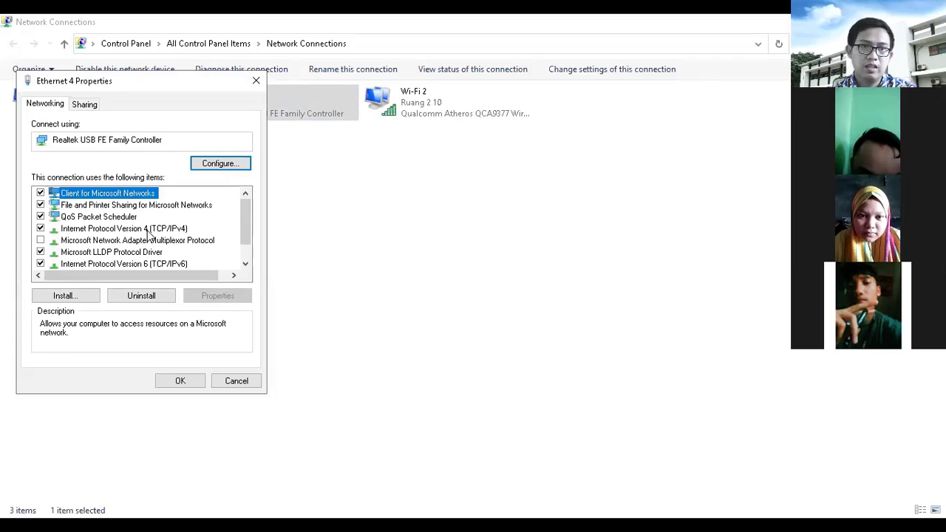
{"action": "double_click", "coordinate": [148, 230]}
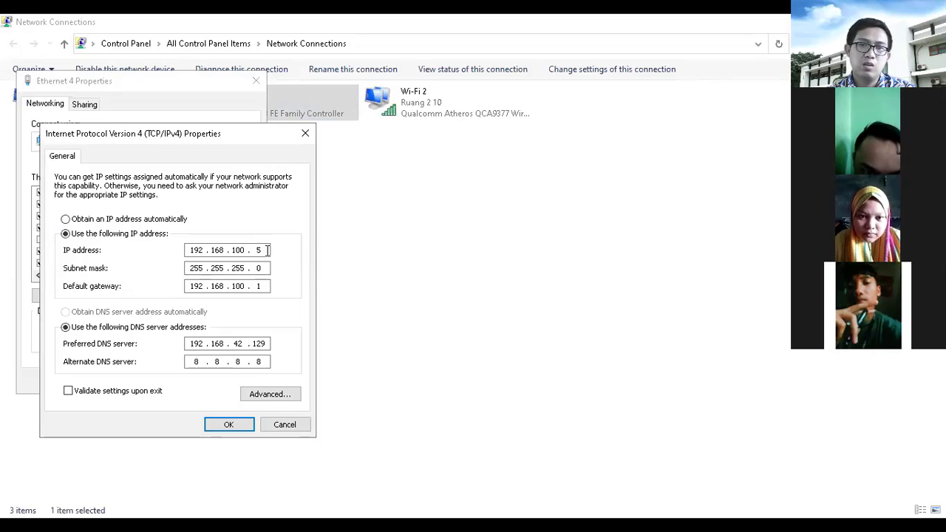
{"action": "left_click", "coordinate": [267, 249]}
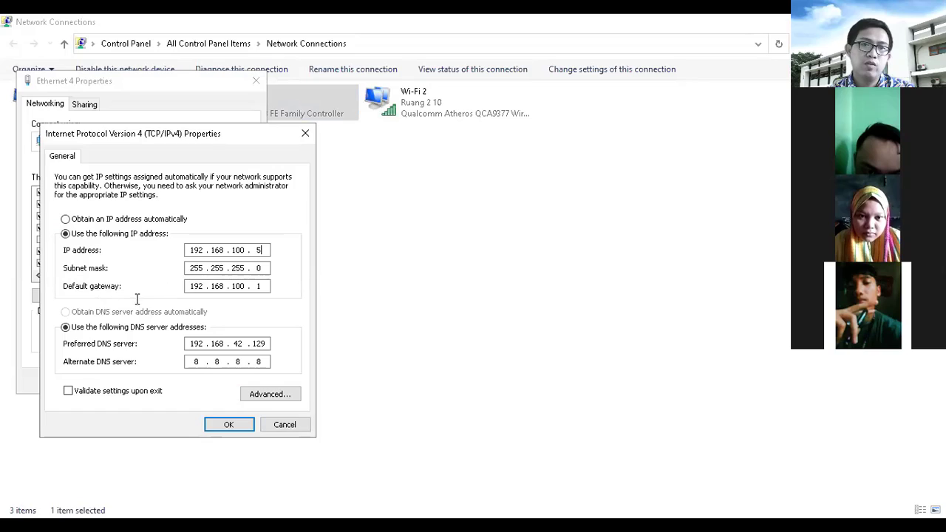
{"action": "left_click_drag", "start_coordinate": [262, 288], "coordinate": [246, 285]}
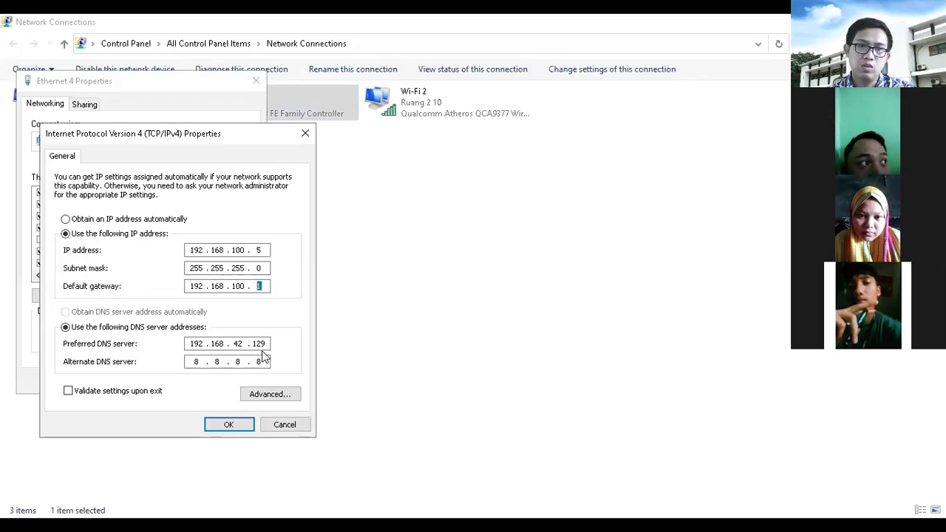
{"action": "left_click", "coordinate": [291, 425]}
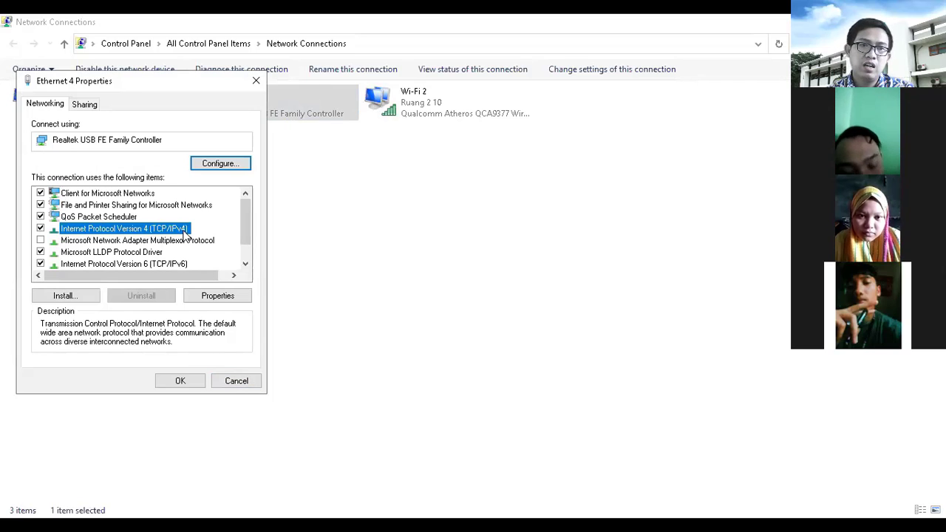
Step: Recheck the gateway and DNS servers in Ethernet 4's IPv4 properties, cancel both dialogs, and return to WinBox
{"action": "double_click", "coordinate": [185, 234]}
{"action": "left_click", "coordinate": [257, 286]}
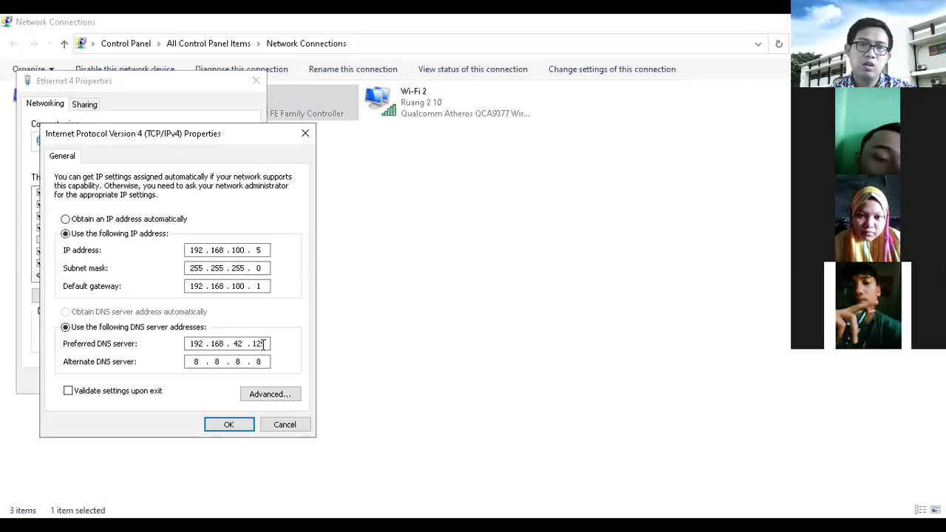
{"action": "left_click", "coordinate": [285, 427]}
{"action": "left_click", "coordinate": [244, 383]}
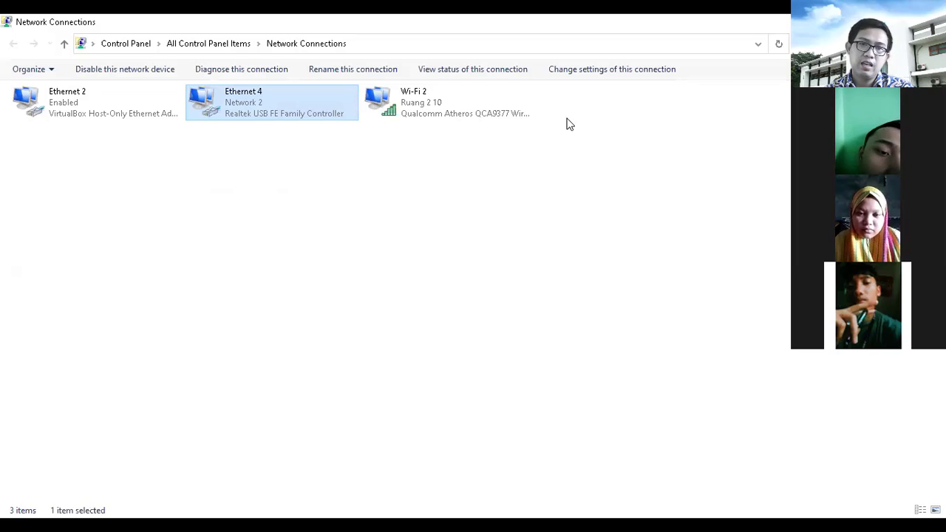
{"action": "key", "text": "alt+Tab"}
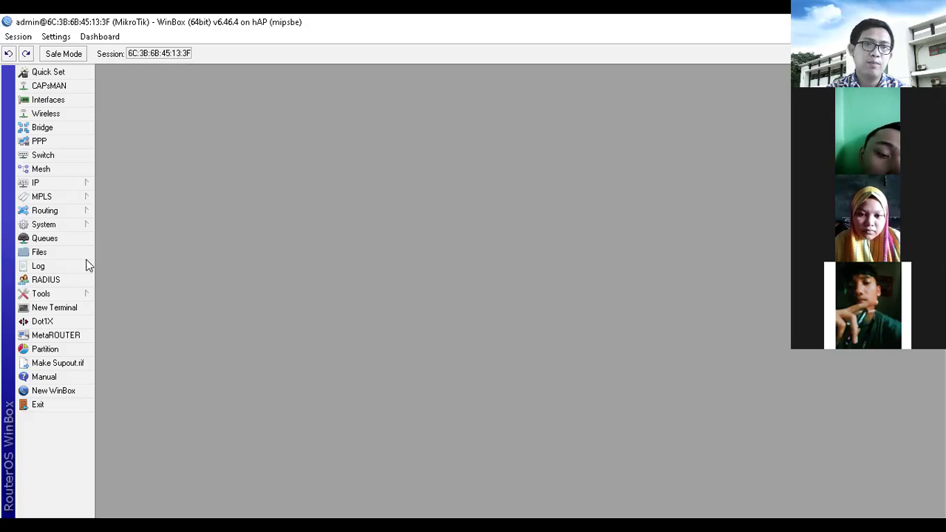
Step: Open the router's SNTP client settings and enable the client
{"action": "left_click", "coordinate": [70, 223]}
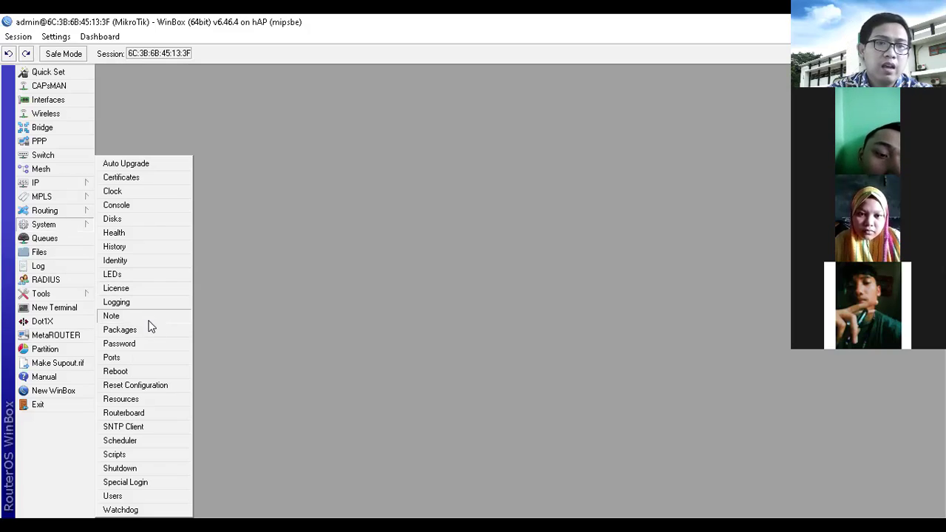
{"action": "left_click", "coordinate": [156, 426]}
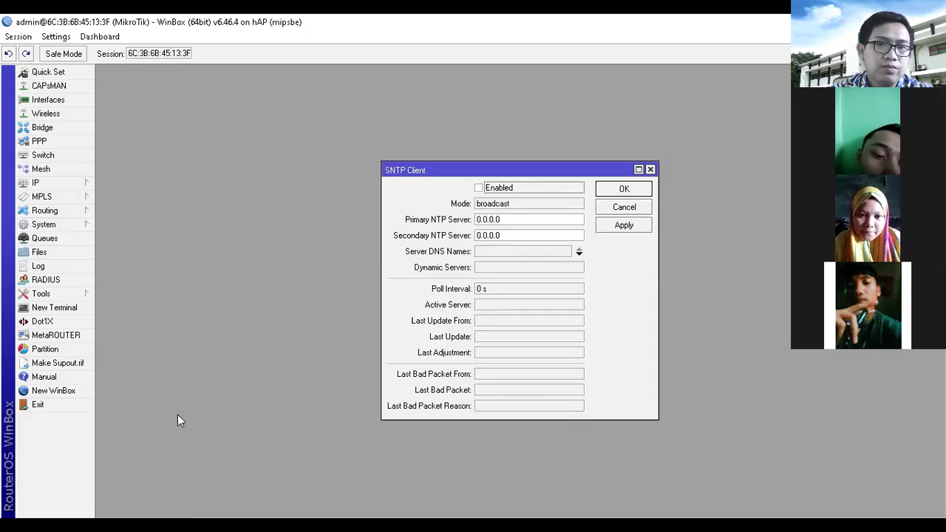
{"action": "left_click", "coordinate": [479, 189]}
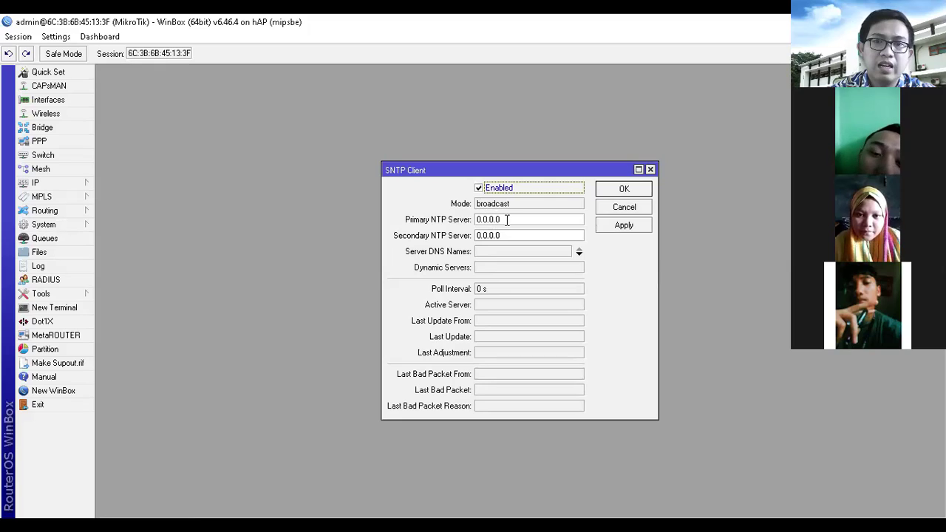
{"action": "left_click_drag", "start_coordinate": [506, 220], "coordinate": [442, 222]}
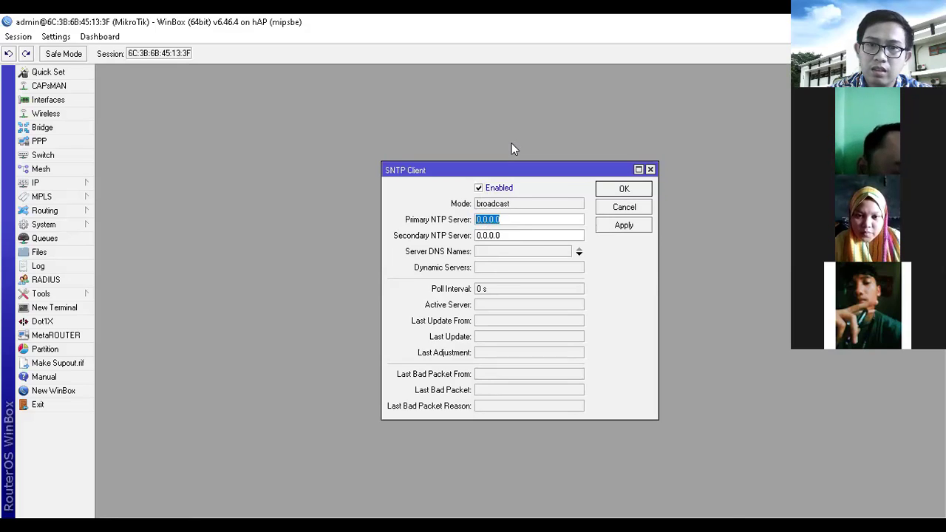
Step: Switch to the guide in Nitro Pro and look up the primary and secondary NTP server addresses in the SNTP client figures
{"action": "key", "text": "alt+Tab"}
{"action": "scroll", "coordinate": [566, 309], "scroll_direction": "down", "scroll_amount": 3}
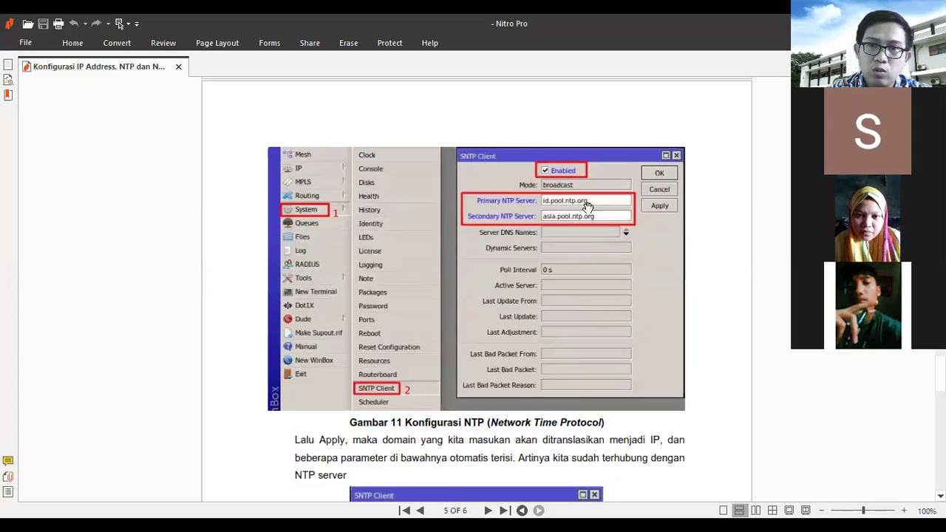
{"action": "scroll", "coordinate": [586, 246], "scroll_direction": "down", "scroll_amount": 3}
{"action": "scroll", "coordinate": [586, 246], "scroll_direction": "down", "scroll_amount": 5}
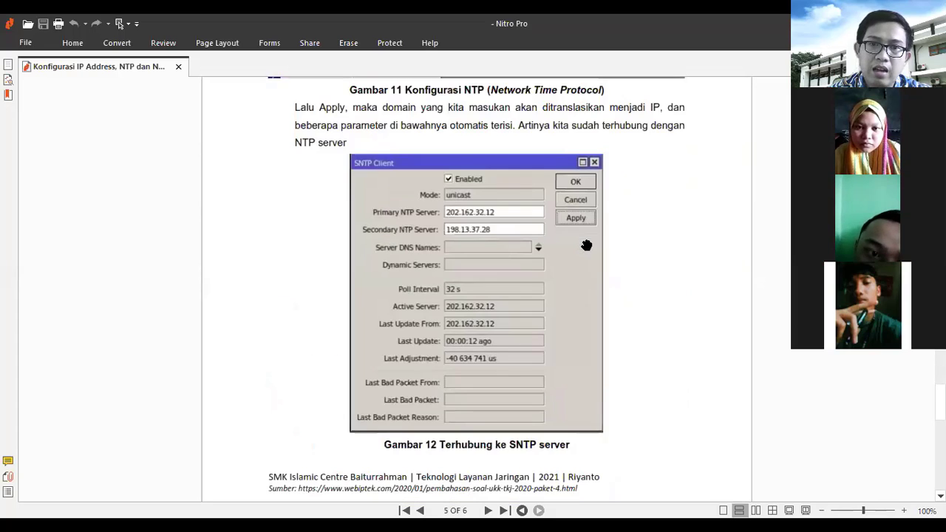
{"action": "scroll", "coordinate": [438, 205], "scroll_direction": "down", "scroll_amount": 1}
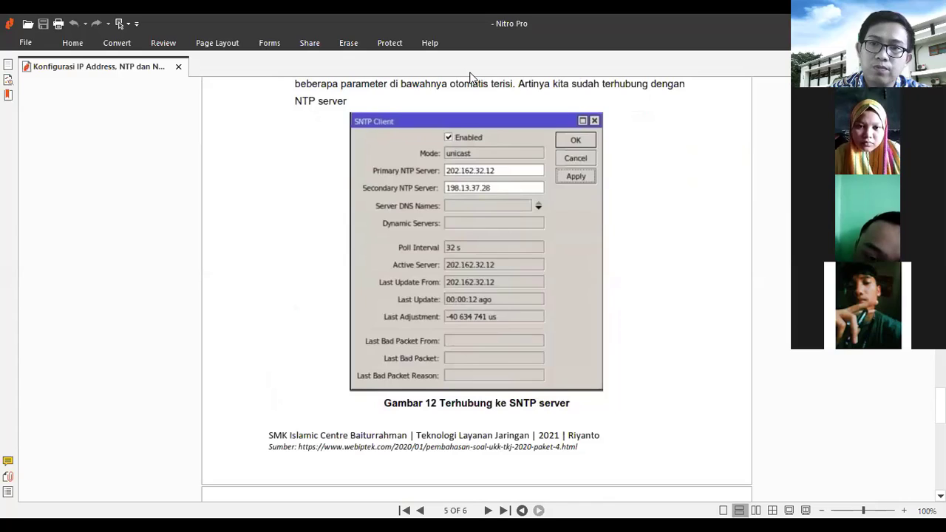
Step: Return to WinBox and set the SNTP client's primary NTP server to 202.162.32.12
{"action": "key", "text": "alt+Tab"}
{"action": "left_click_drag", "start_coordinate": [509, 218], "coordinate": [414, 222]}
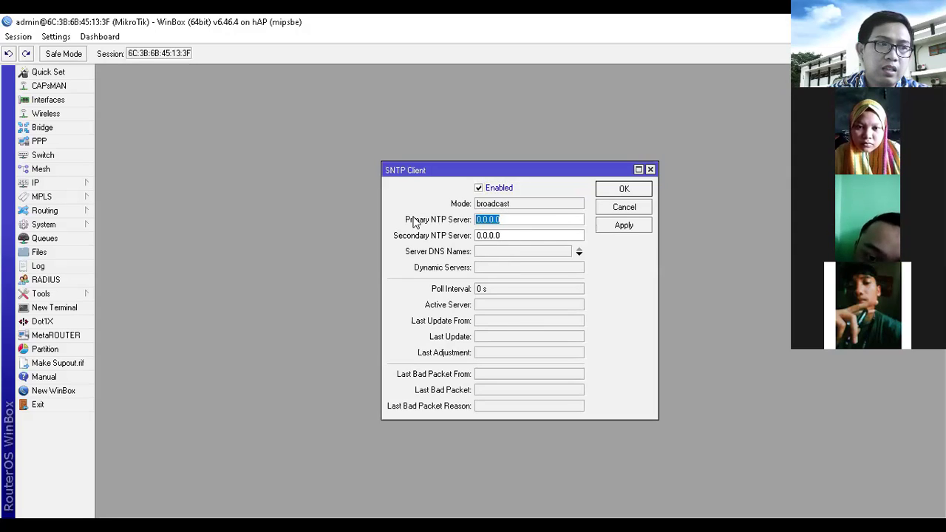
{"action": "type", "text": "2"}
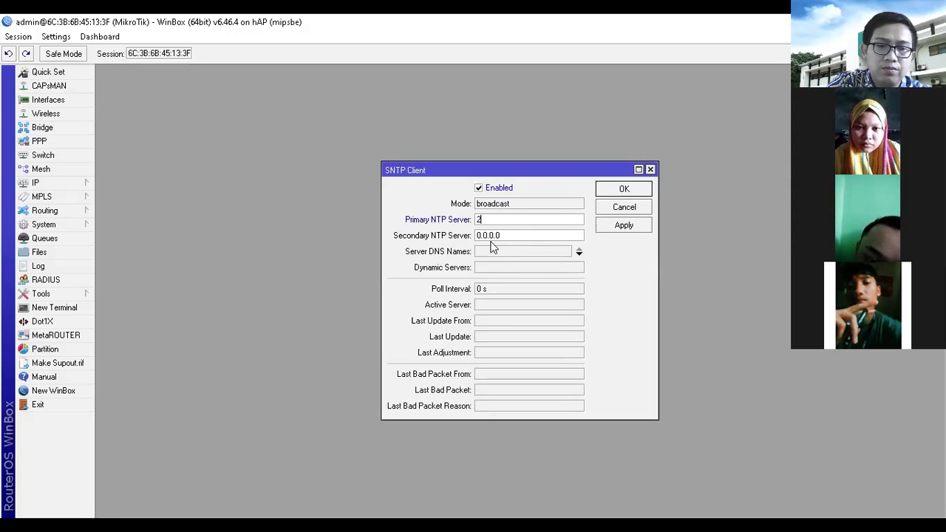
{"action": "type", "text": "02."}
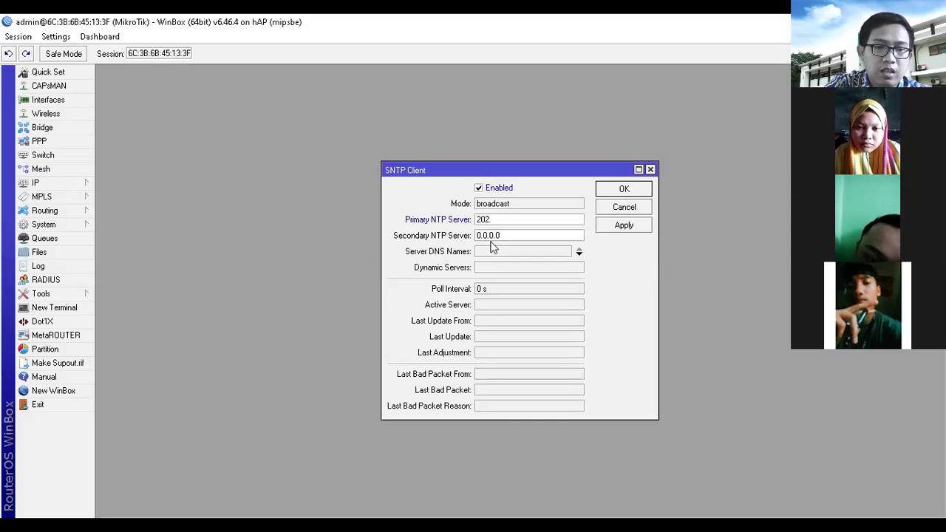
{"action": "type", "text": "162"}
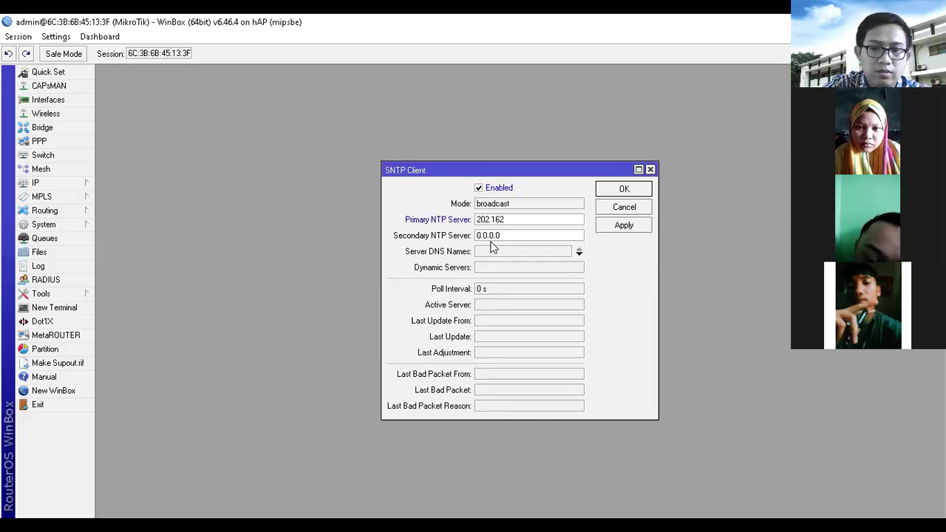
{"action": "type", "text": "."}
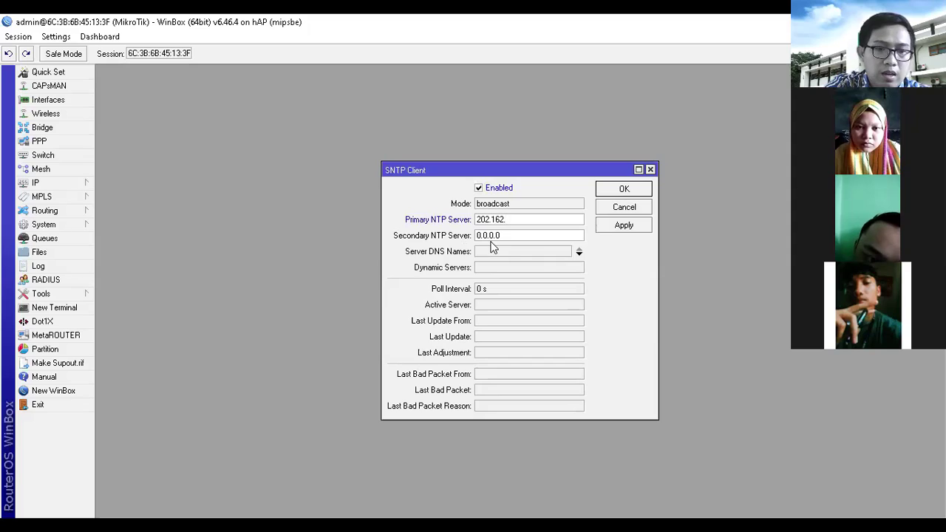
{"action": "type", "text": "32"}
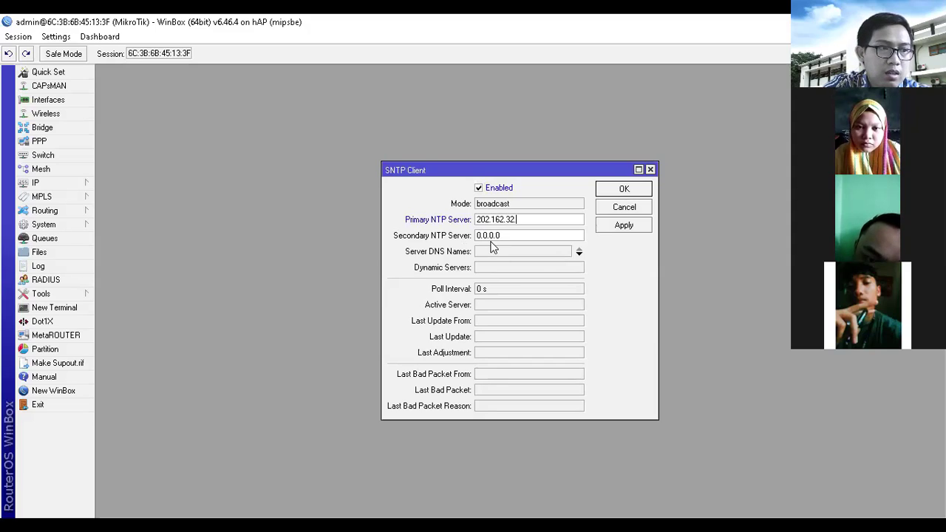
{"action": "type", "text": ".12"}
Step: Set the secondary NTP server to 198.13.37.28, apply the SNTP client settings and close the dialog
{"action": "key", "text": "Tab"}
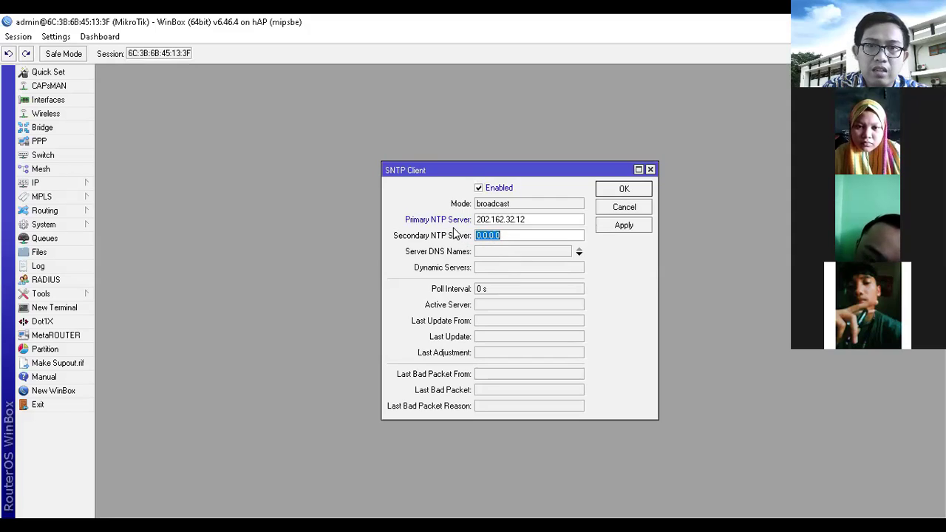
{"action": "left_click", "coordinate": [521, 239]}
{"action": "left_click_drag", "start_coordinate": [500, 238], "coordinate": [446, 239]}
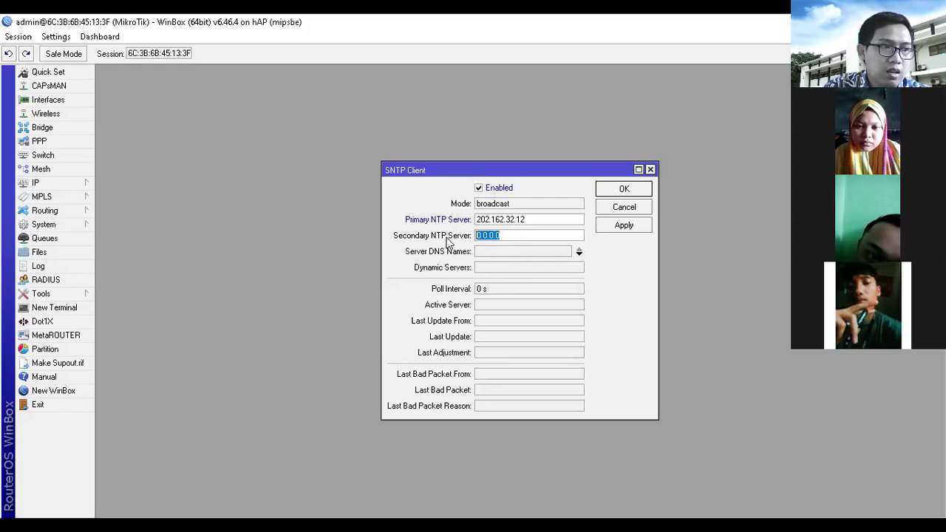
{"action": "type", "text": "1"}
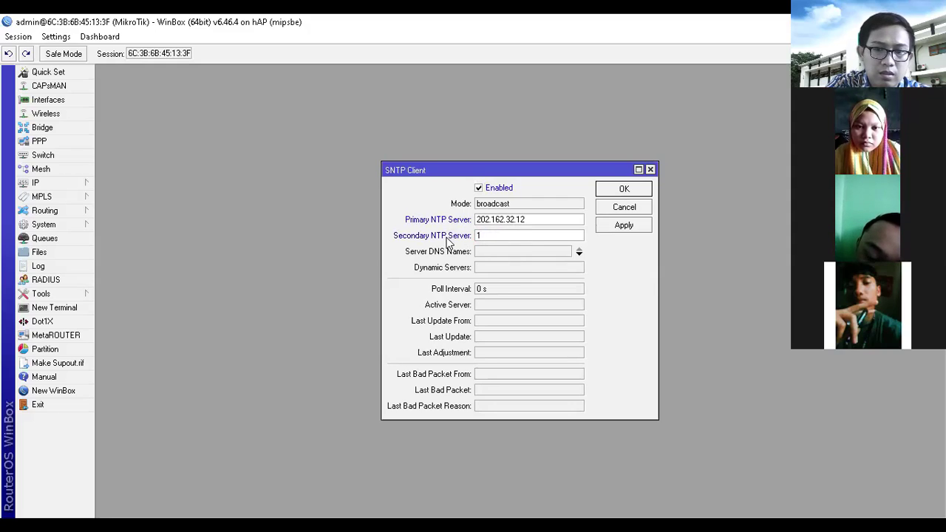
{"action": "type", "text": "98.1"}
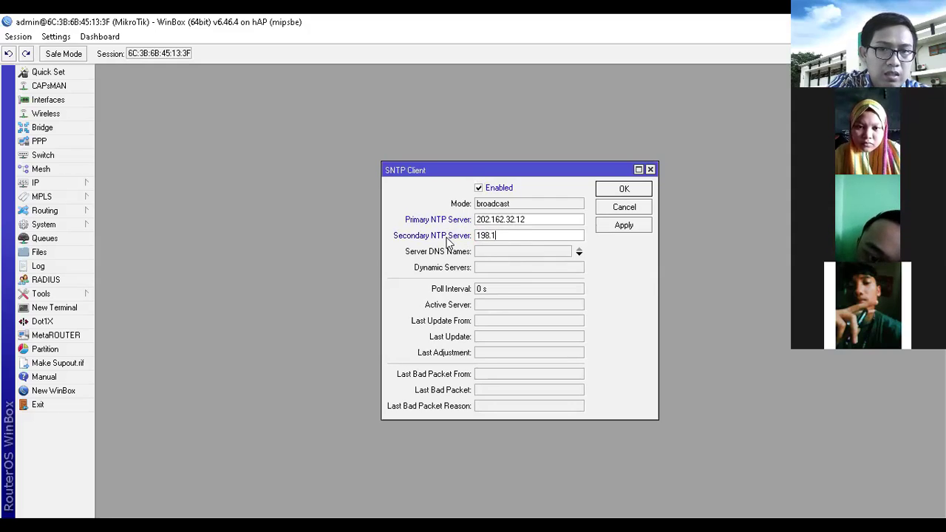
{"action": "type", "text": "3."}
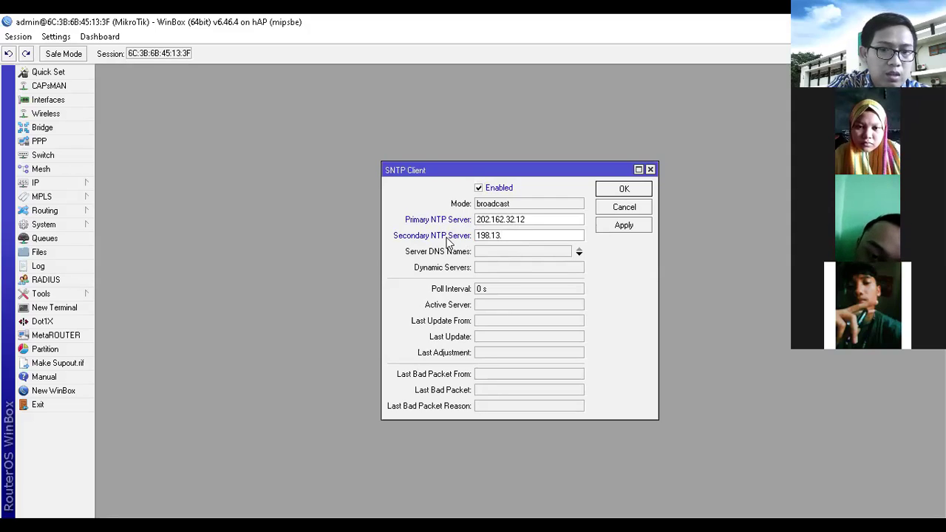
{"action": "type", "text": "3"}
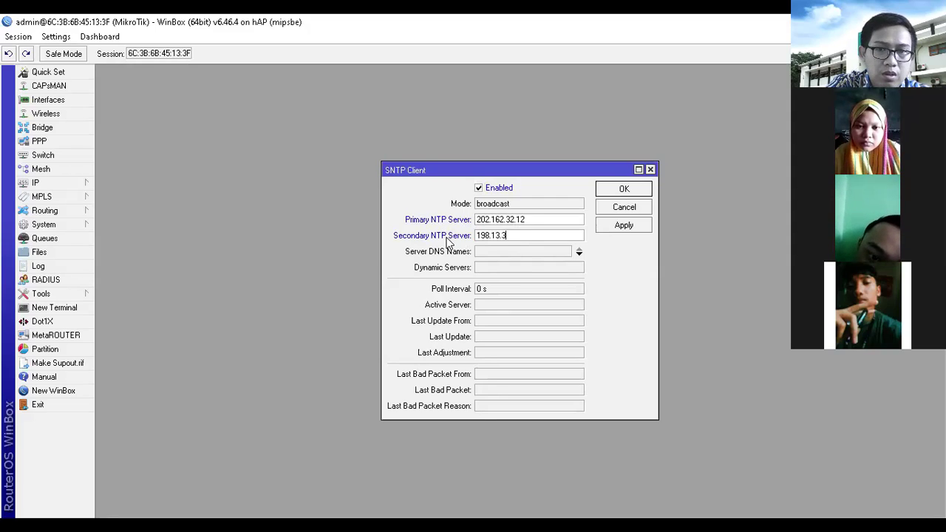
{"action": "type", "text": "7.2"}
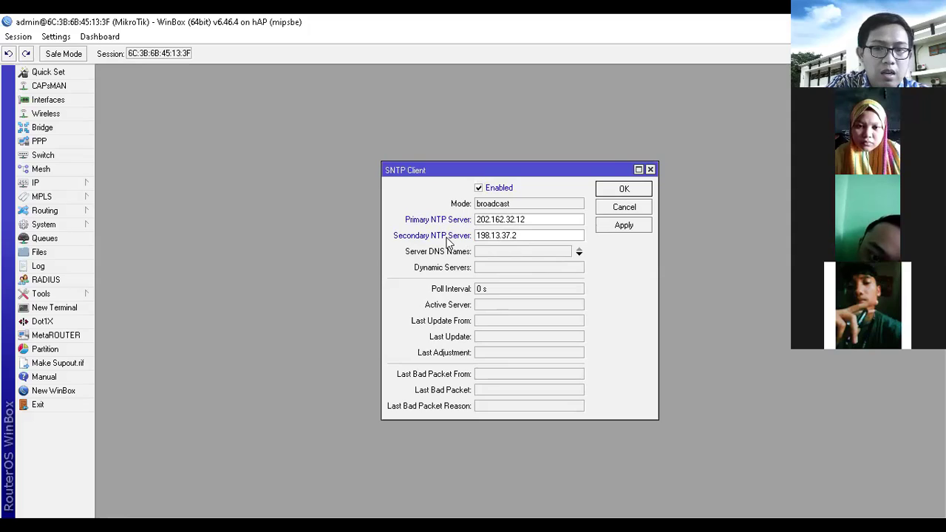
{"action": "type", "text": "8"}
{"action": "left_click", "coordinate": [626, 228]}
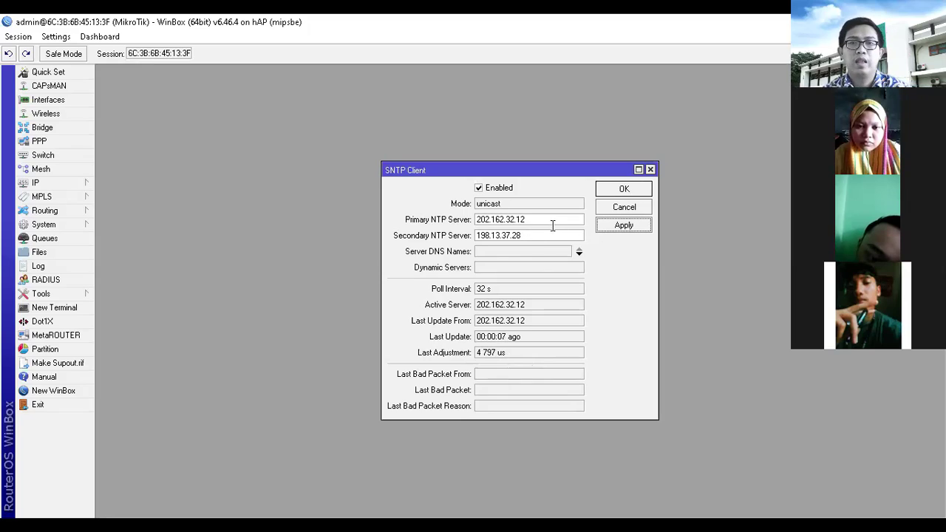
{"action": "left_click", "coordinate": [625, 189]}
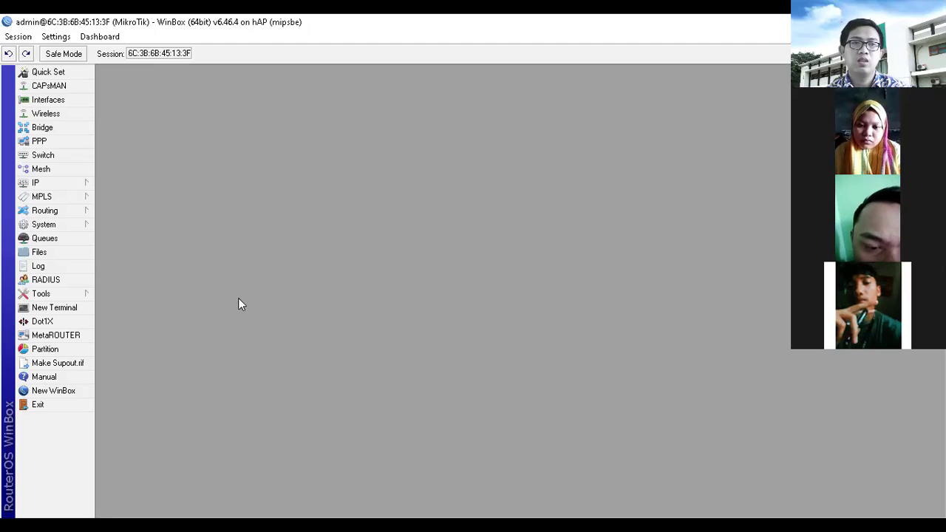
Step: Check the router clock's time, date and time zone, including the manual time zone settings, and close the dialog without changes
{"action": "left_click", "coordinate": [52, 228]}
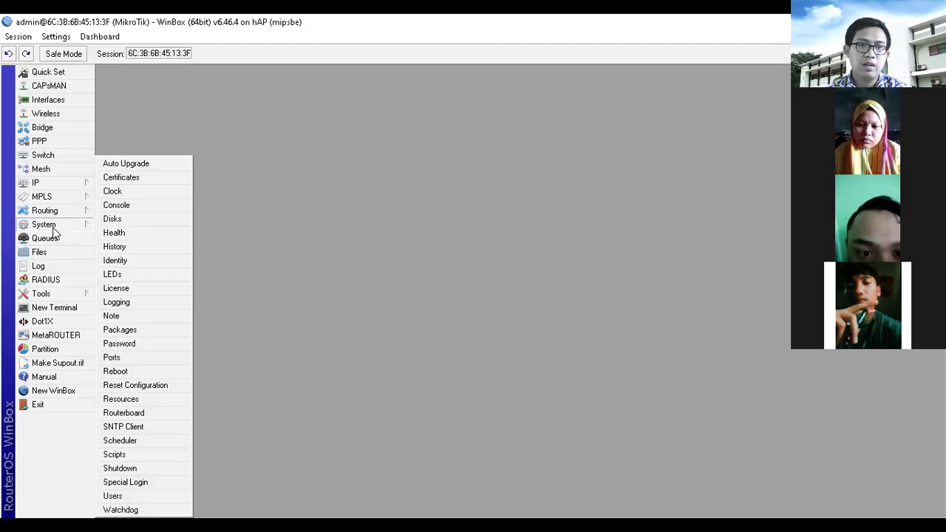
{"action": "left_click", "coordinate": [122, 194]}
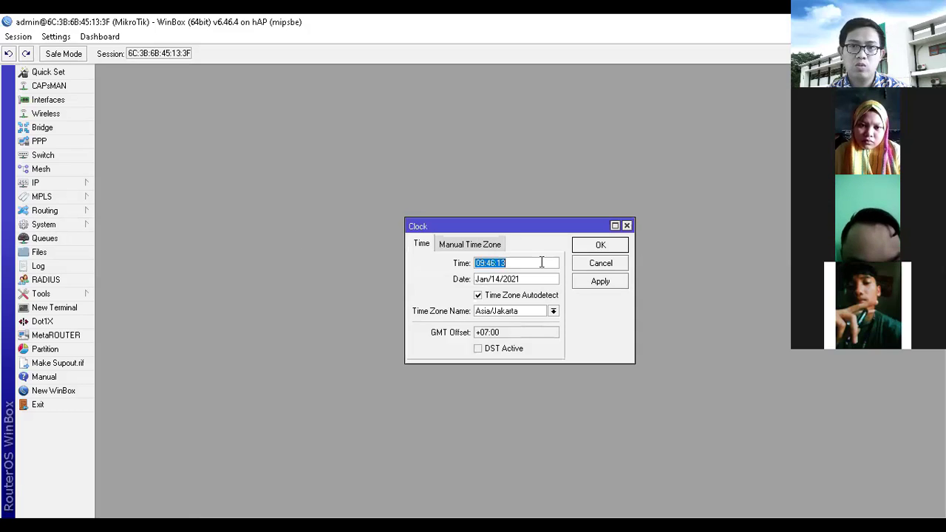
{"action": "left_click", "coordinate": [509, 263]}
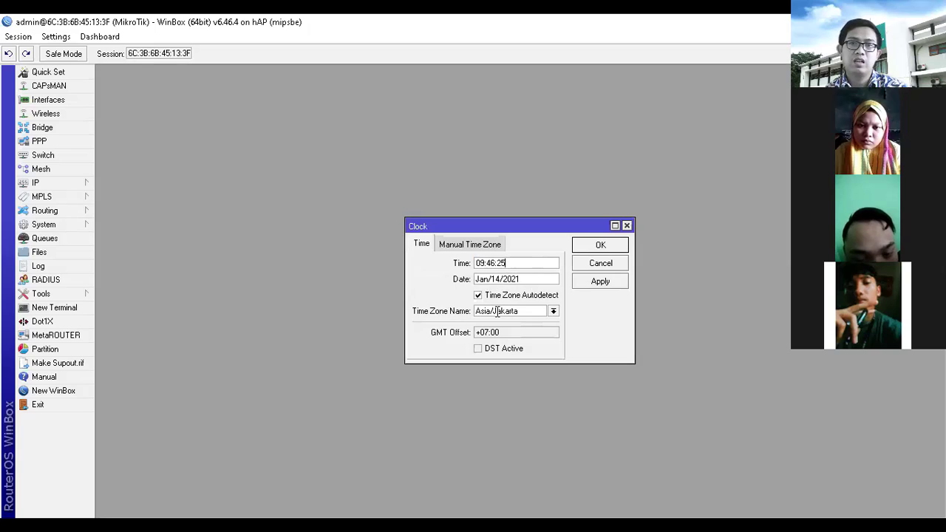
{"action": "left_click", "coordinate": [460, 245]}
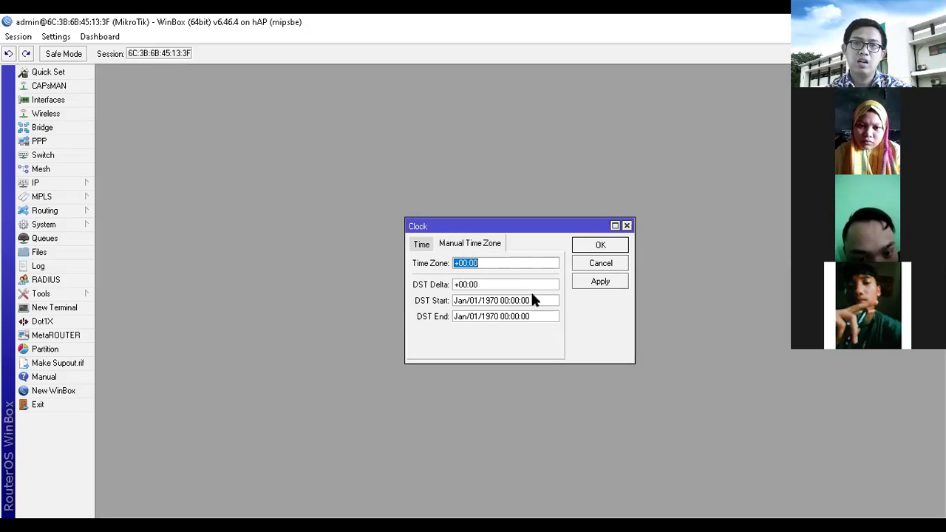
{"action": "left_click", "coordinate": [424, 244]}
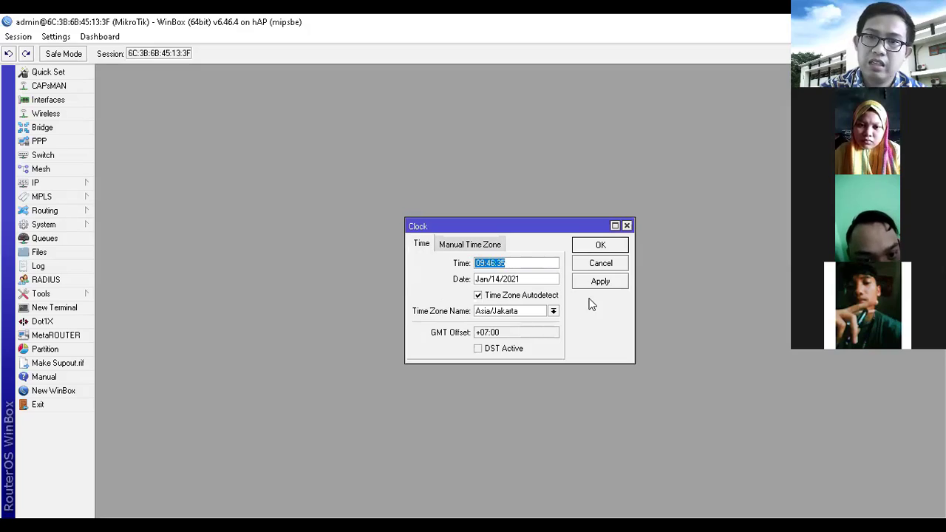
{"action": "left_click", "coordinate": [600, 246]}
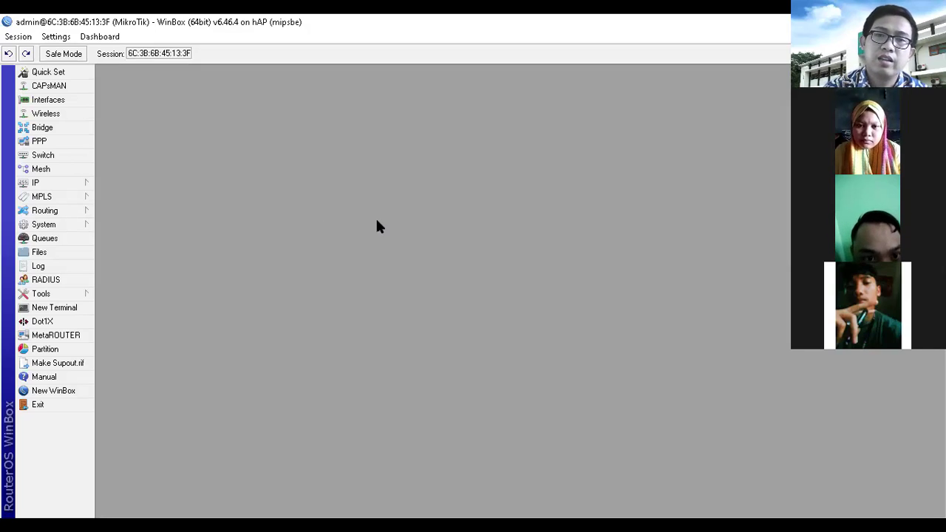